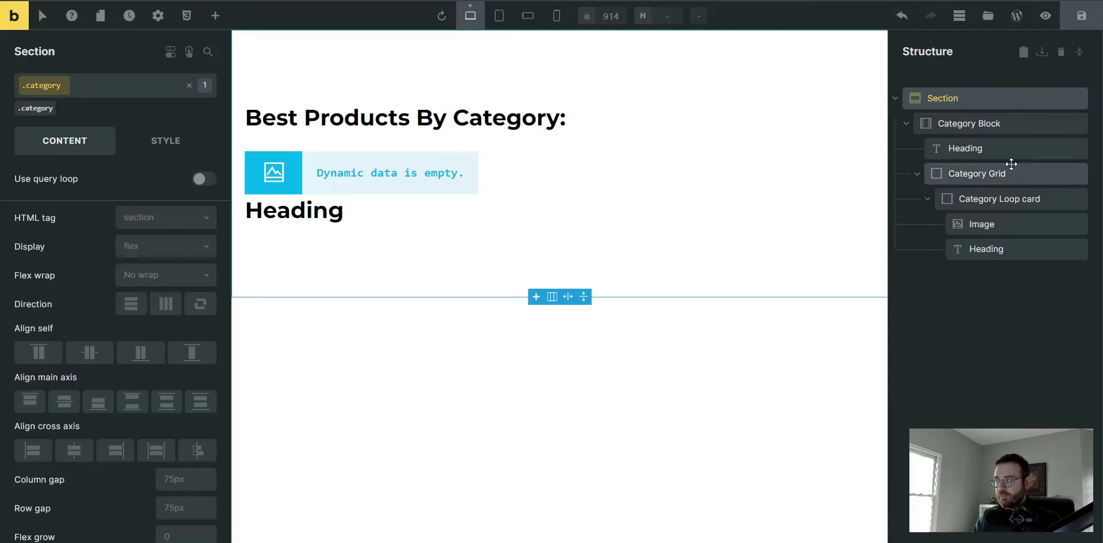
Examine the class assigned to each element, from the Section down to the image and heading inside the Category Loop card.
{"action": "key", "text": "ctrl+plus"}
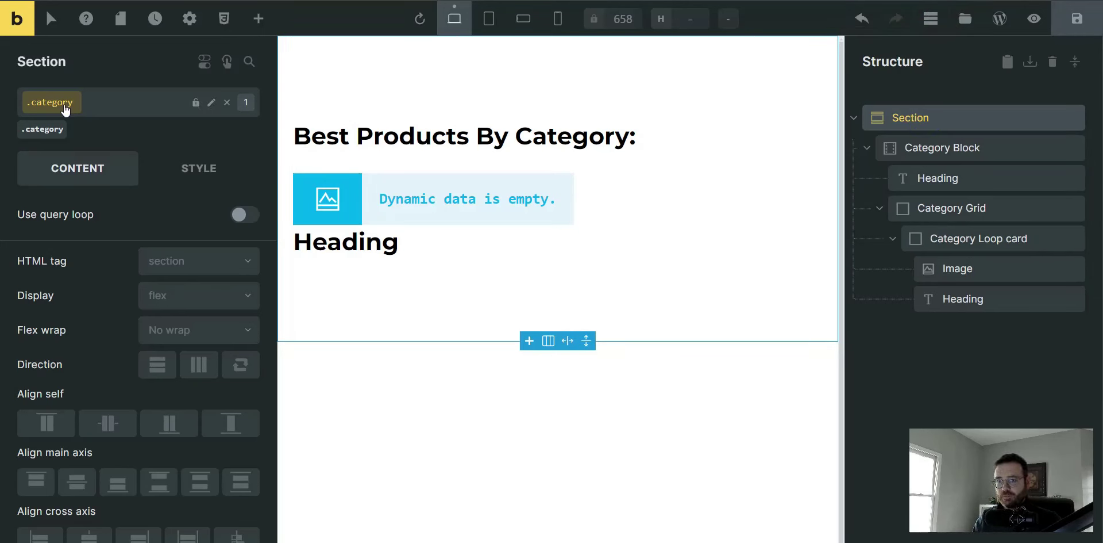
{"action": "left_click", "coordinate": [96, 103]}
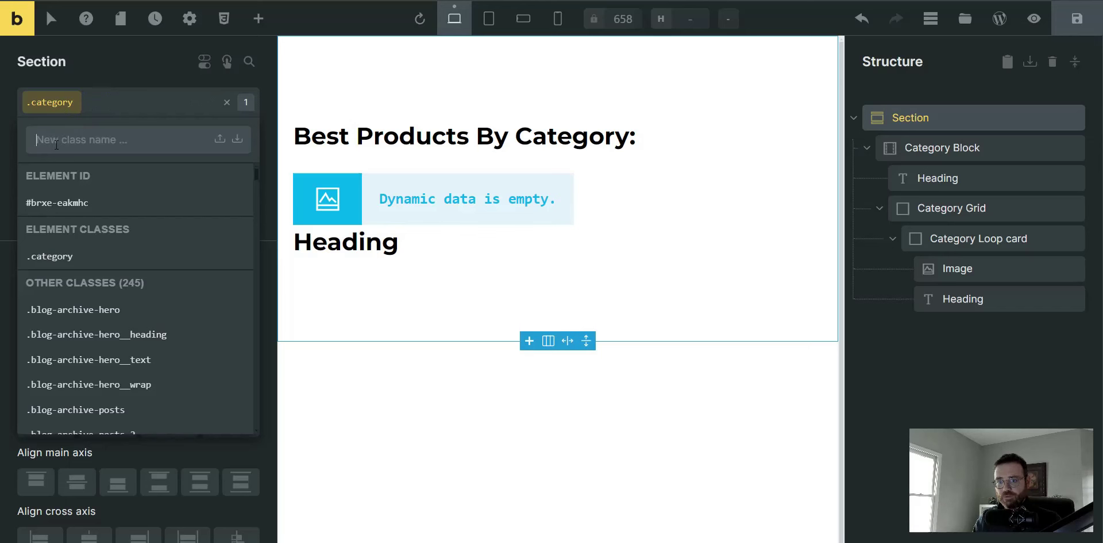
{"action": "left_click", "coordinate": [98, 102]}
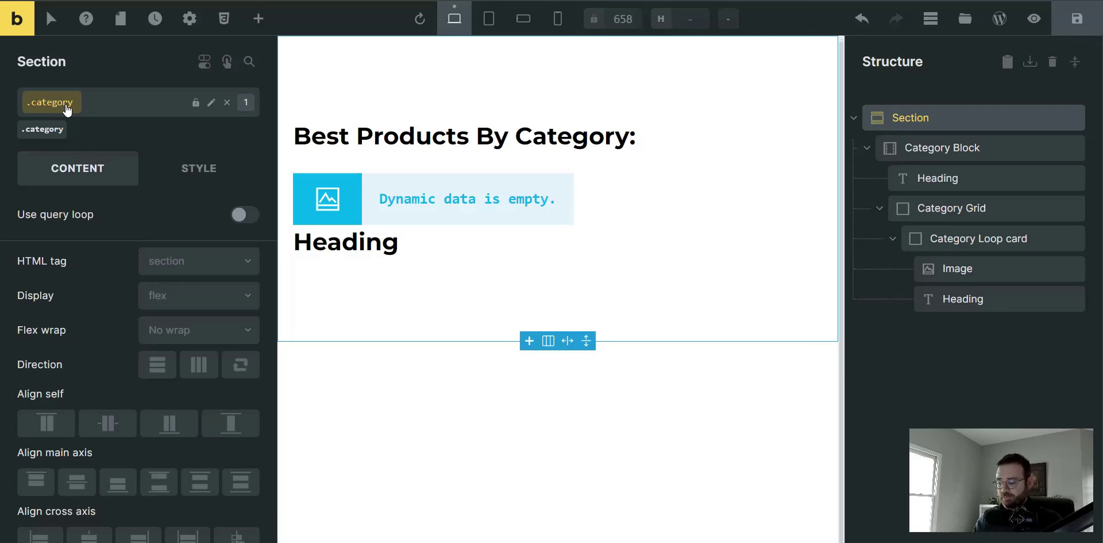
{"action": "left_click", "coordinate": [960, 148]}
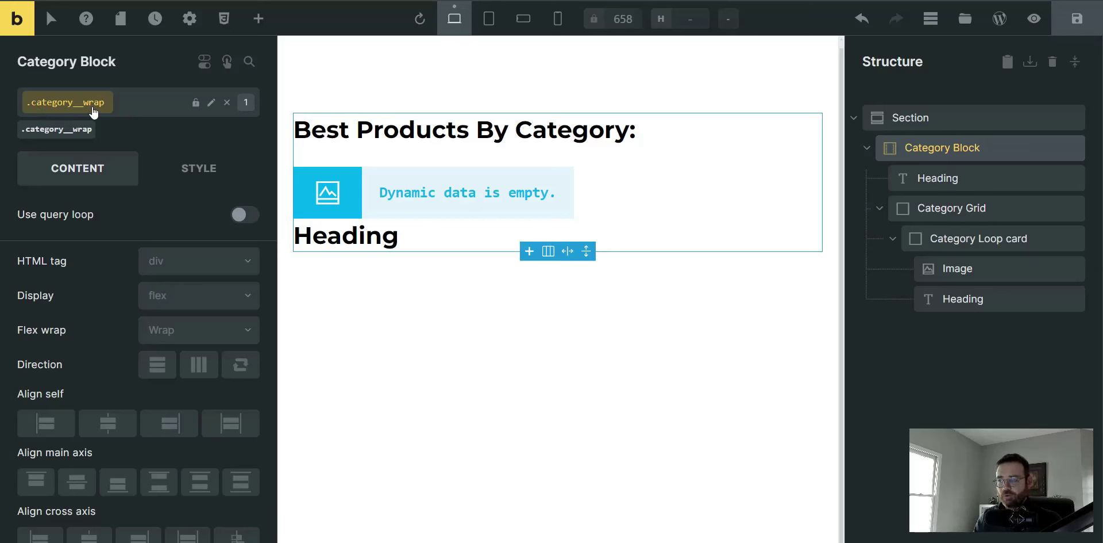
{"action": "left_click", "coordinate": [962, 176]}
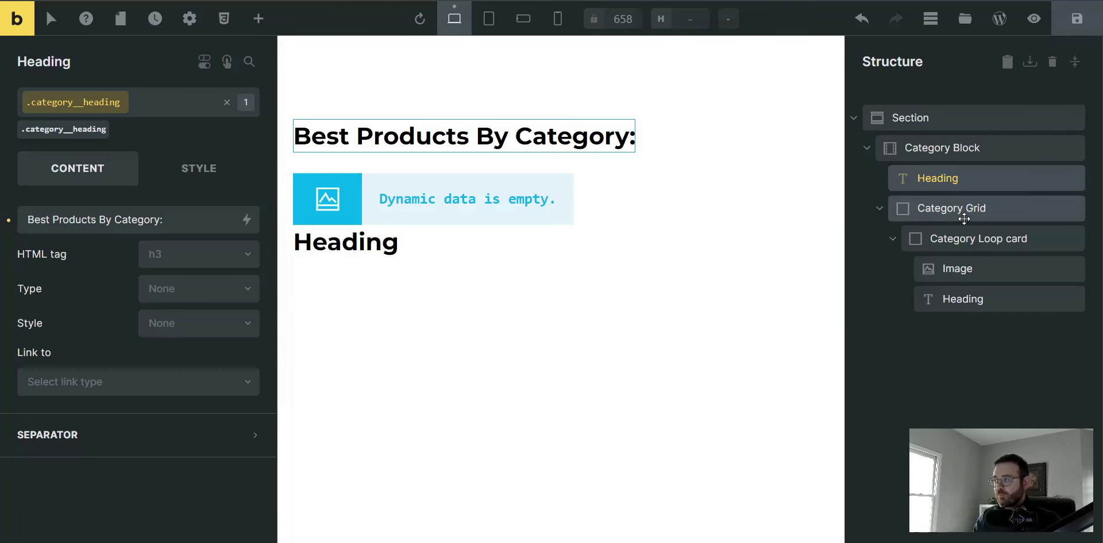
{"action": "left_click", "coordinate": [921, 208]}
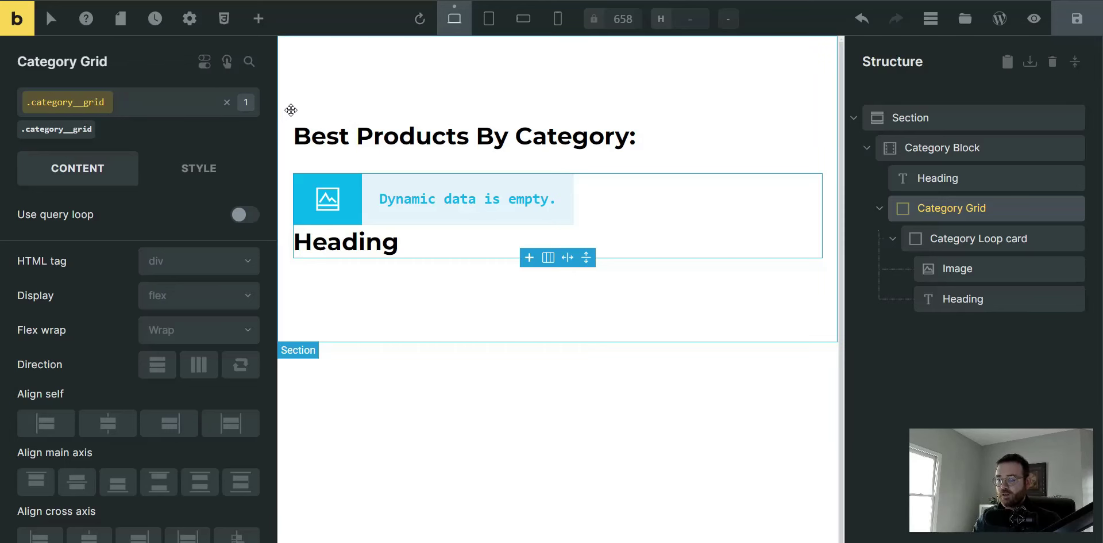
{"action": "left_click", "coordinate": [951, 239]}
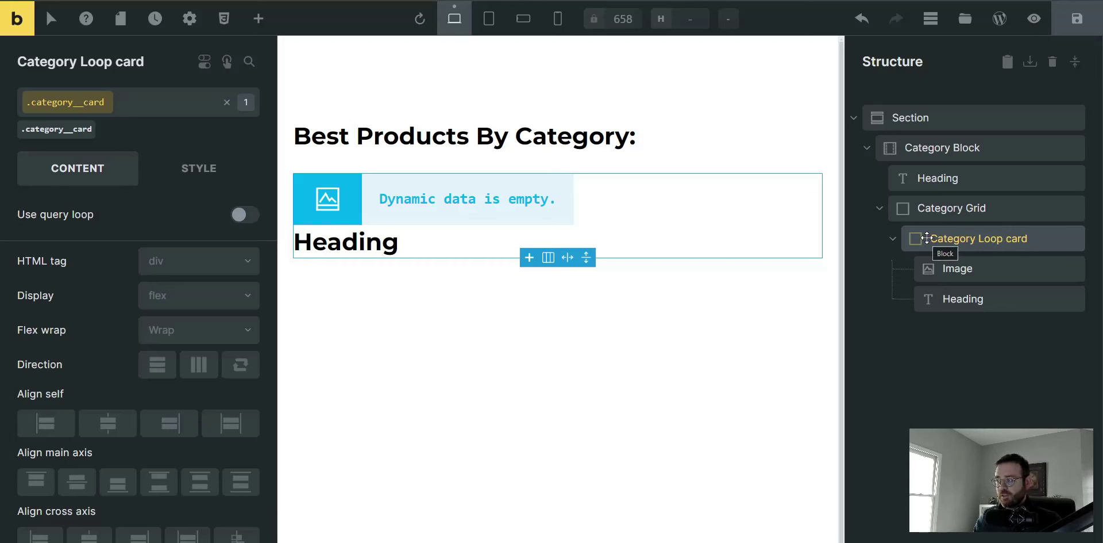
{"action": "mouse_move", "coordinate": [90, 133]}
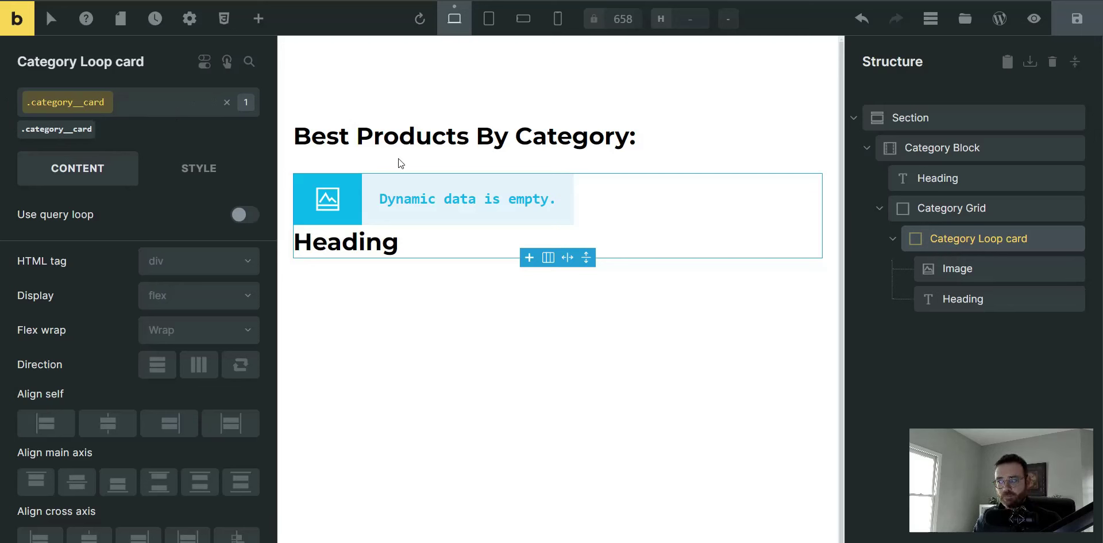
{"action": "left_click", "coordinate": [977, 271]}
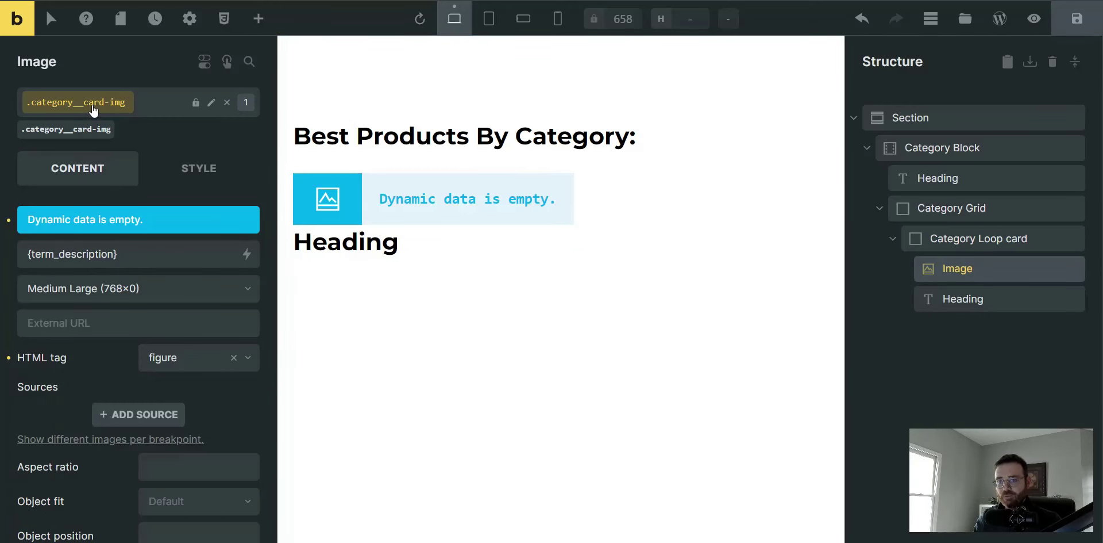
{"action": "left_click", "coordinate": [935, 299]}
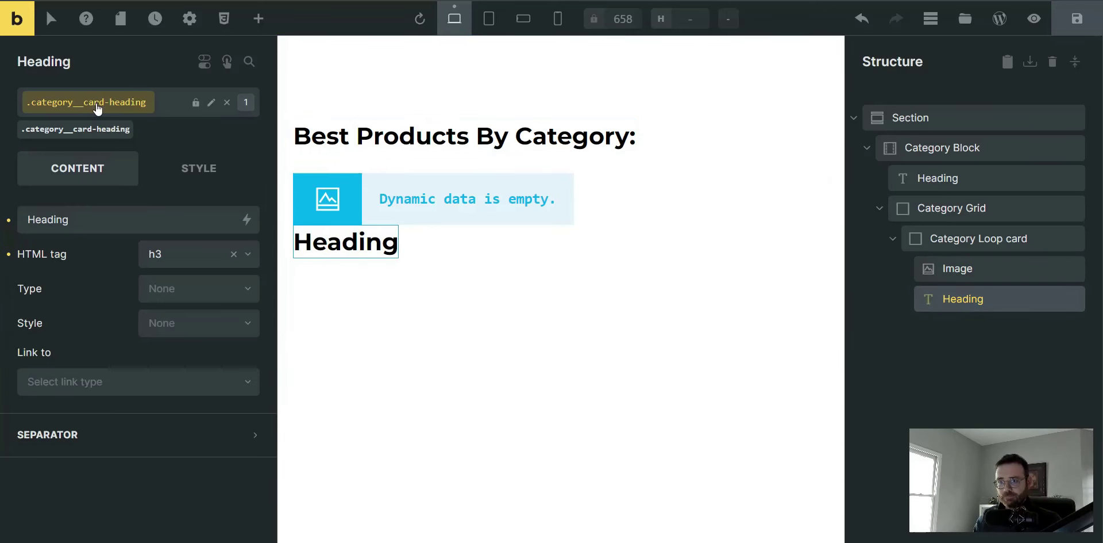
{"action": "left_click", "coordinate": [946, 118]}
{"action": "left_click", "coordinate": [946, 150]}
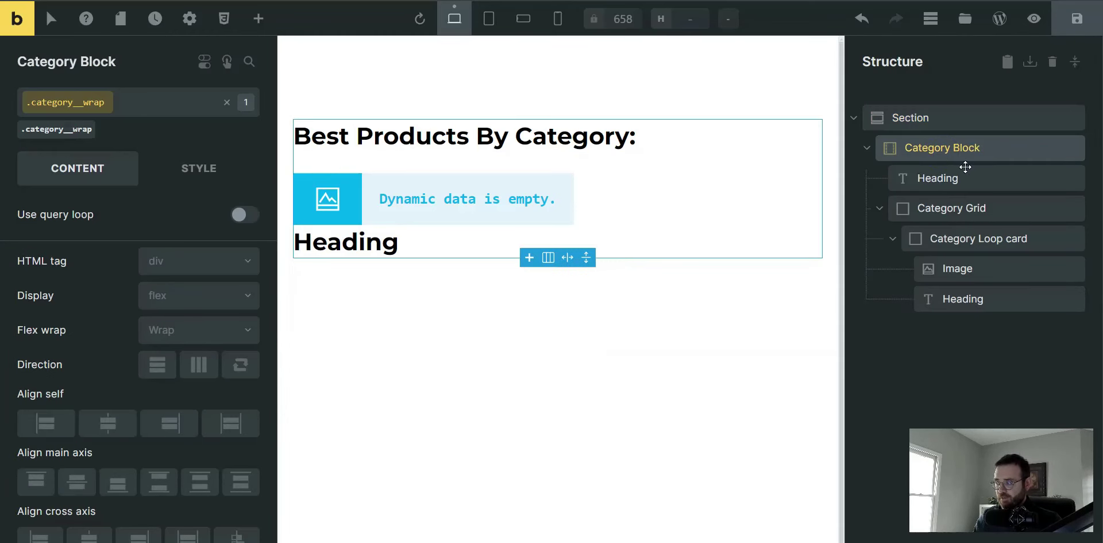
{"action": "left_click", "coordinate": [961, 179]}
{"action": "left_click", "coordinate": [962, 213]}
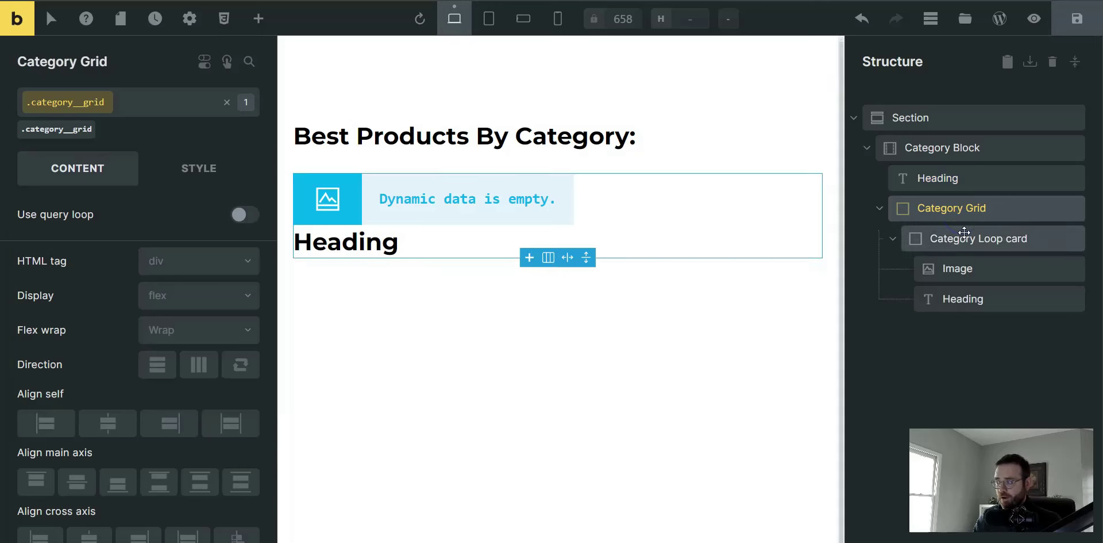
{"action": "left_click", "coordinate": [967, 237]}
{"action": "left_click", "coordinate": [955, 268]}
{"action": "left_click", "coordinate": [954, 297]}
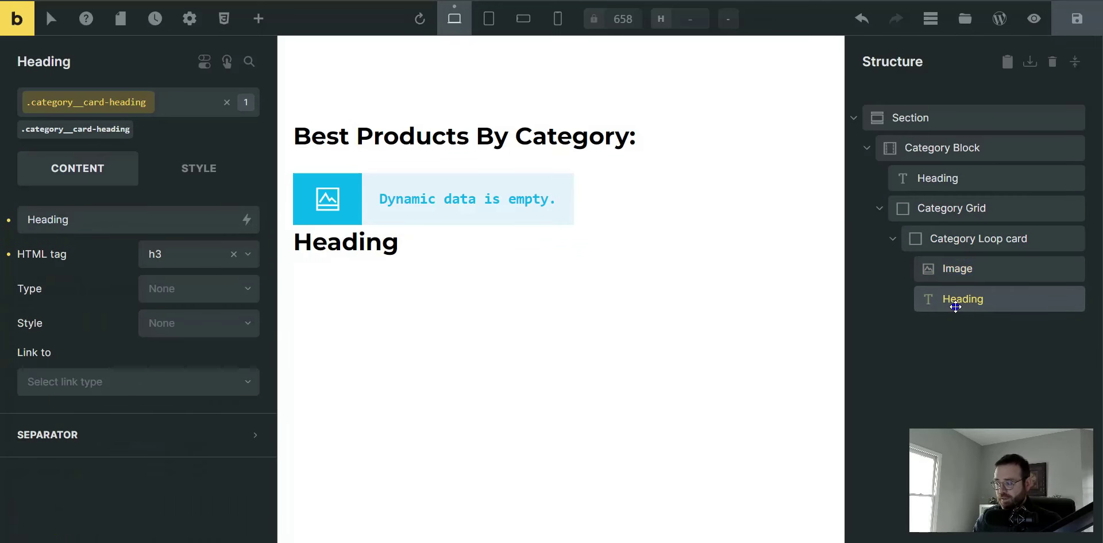
Save the template.
{"action": "left_click", "coordinate": [1078, 23]}
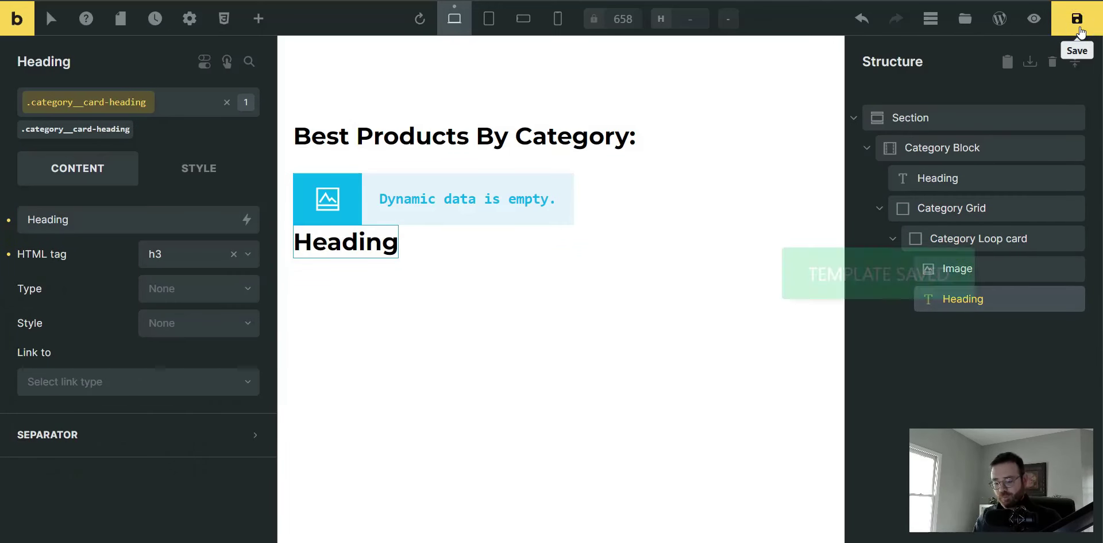
{"action": "key", "text": "ctrl+minus"}
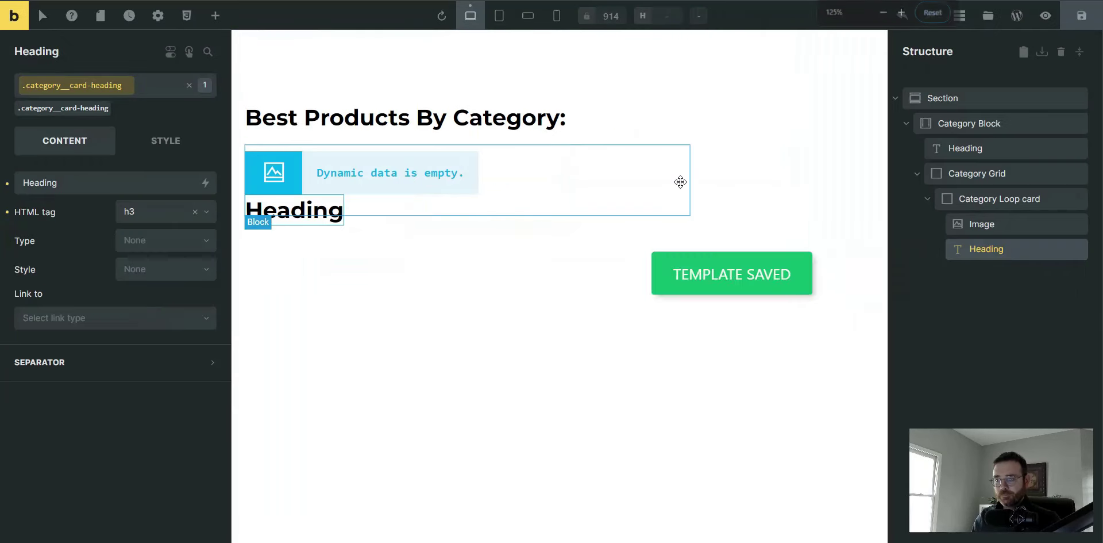
{"action": "key", "text": "ctrl+minus"}
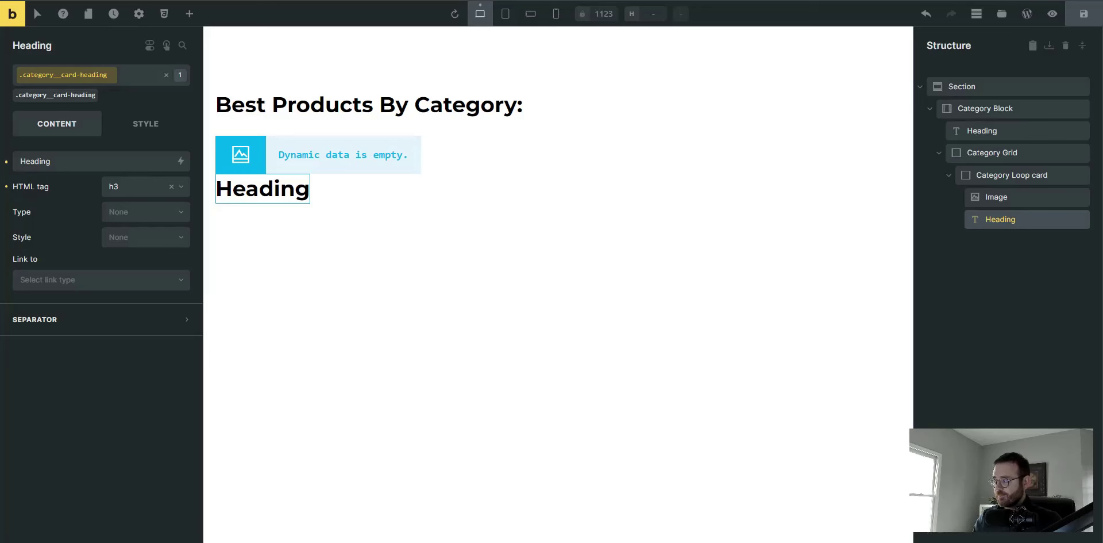
Set the display of the Category Grid's .category__grid class to grid.
{"action": "left_click", "coordinate": [998, 153]}
{"action": "key", "text": "ctrl+plus"}
{"action": "key", "text": "ctrl+plus"}
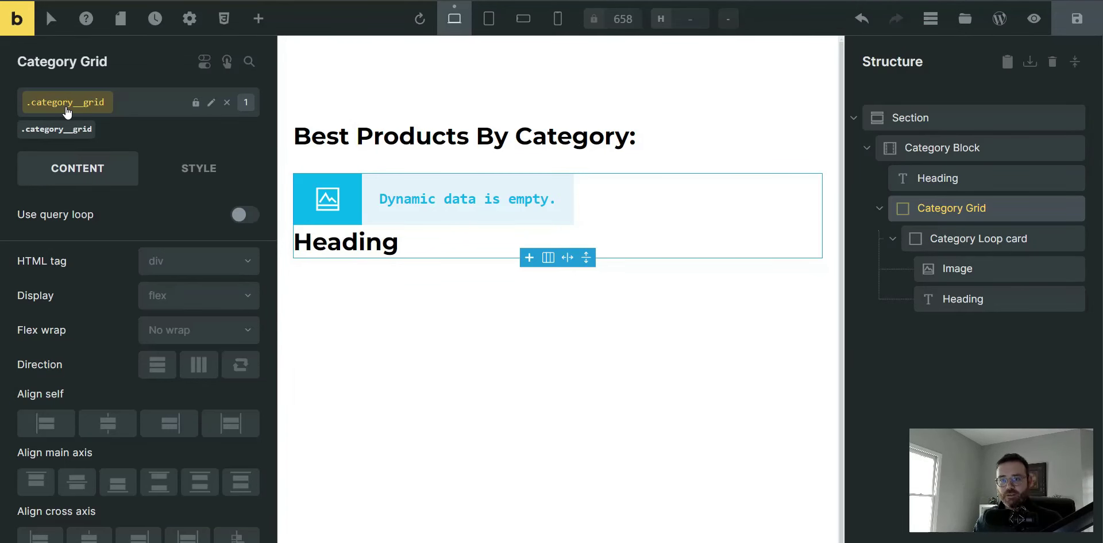
{"action": "scroll", "coordinate": [67, 178], "scroll_direction": "down", "scroll_amount": 1}
{"action": "scroll", "coordinate": [44, 149], "scroll_direction": "up", "scroll_amount": 1}
{"action": "left_click", "coordinate": [176, 296]}
{"action": "left_click", "coordinate": [190, 375]}
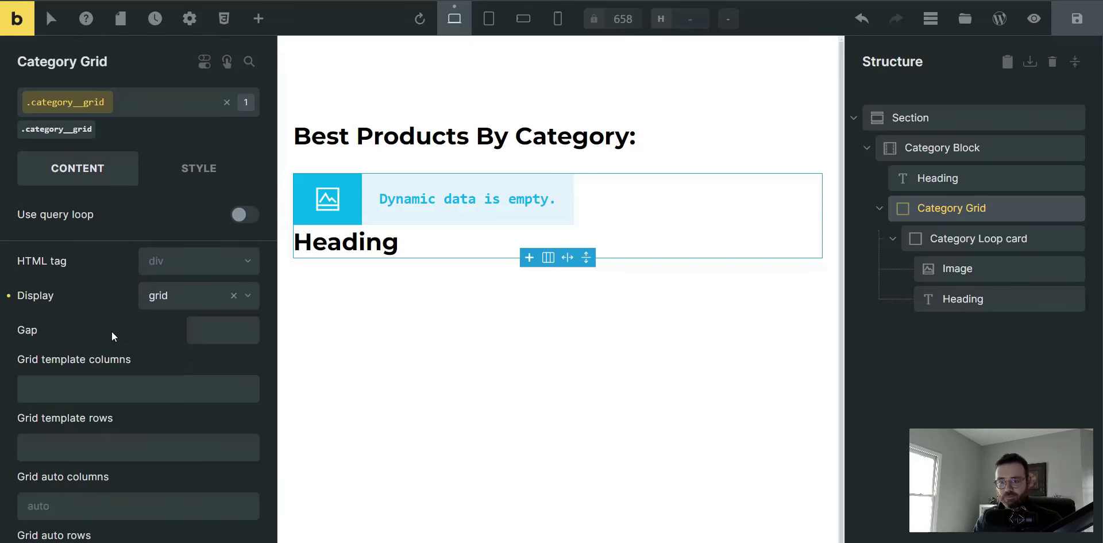
Set the Category Grid's template columns to 1fr 1fr 1fr 1fr.
{"action": "scroll", "coordinate": [109, 332], "scroll_direction": "down", "scroll_amount": 1}
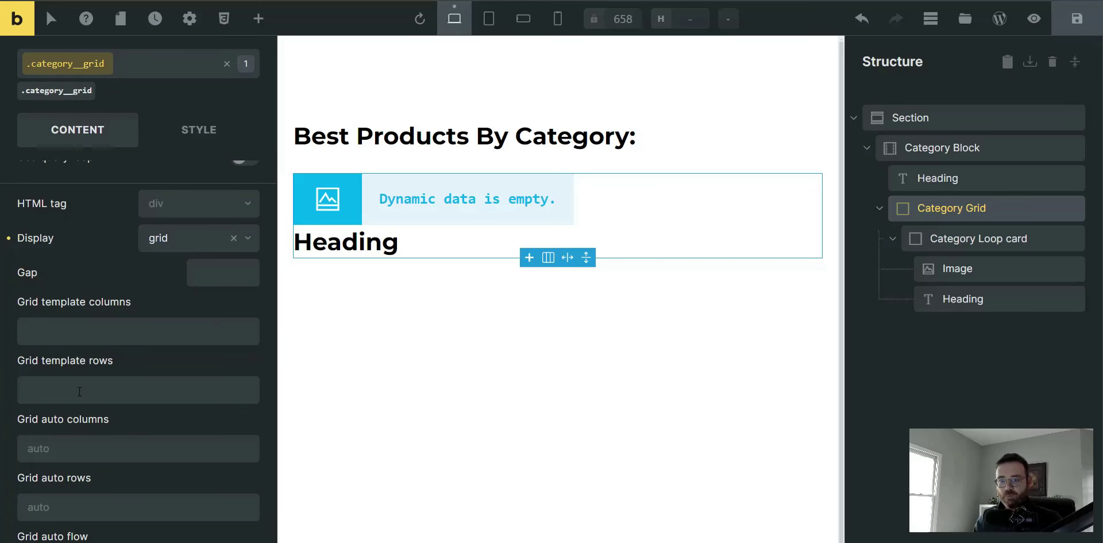
{"action": "left_click", "coordinate": [85, 332]}
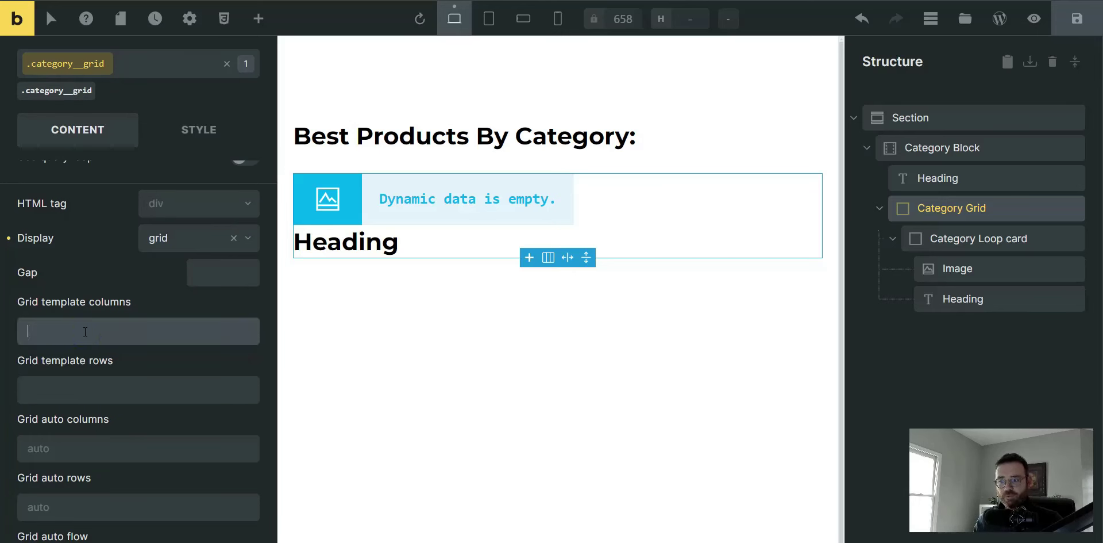
{"action": "type", "text": "1"}
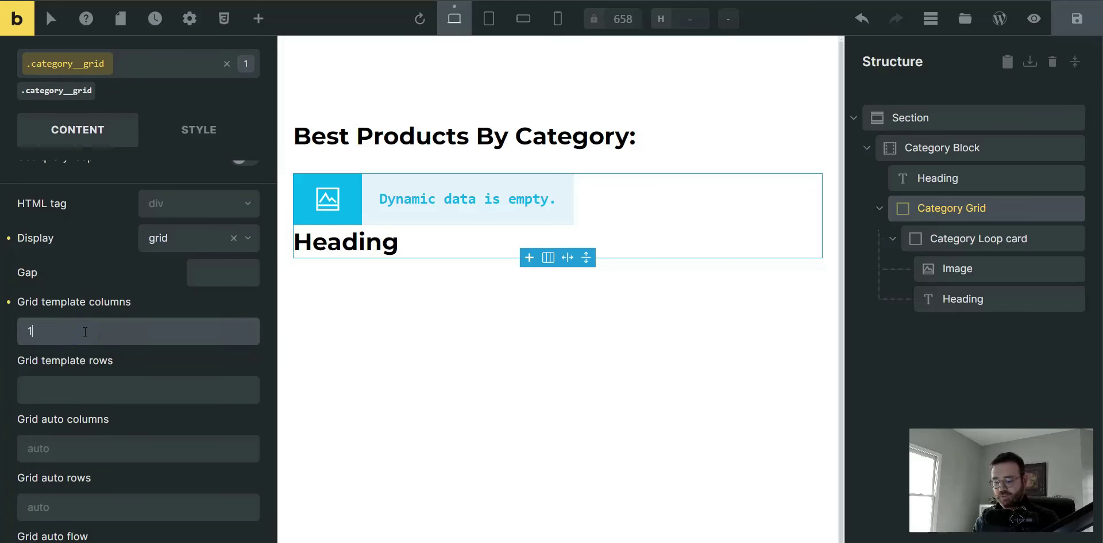
{"action": "type", "text": "fr 1fr "}
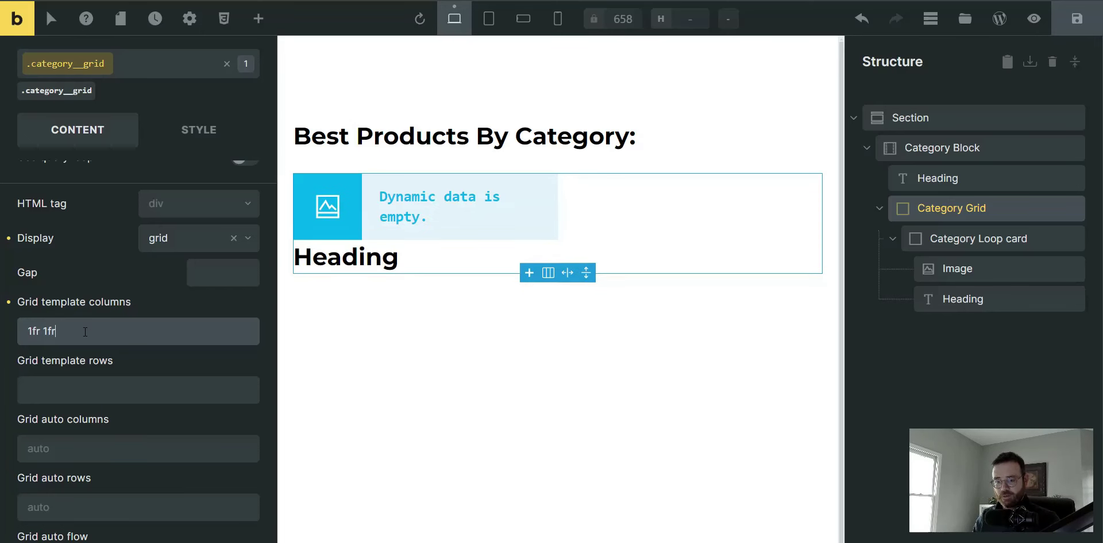
{"action": "type", "text": "1fr 1fr"}
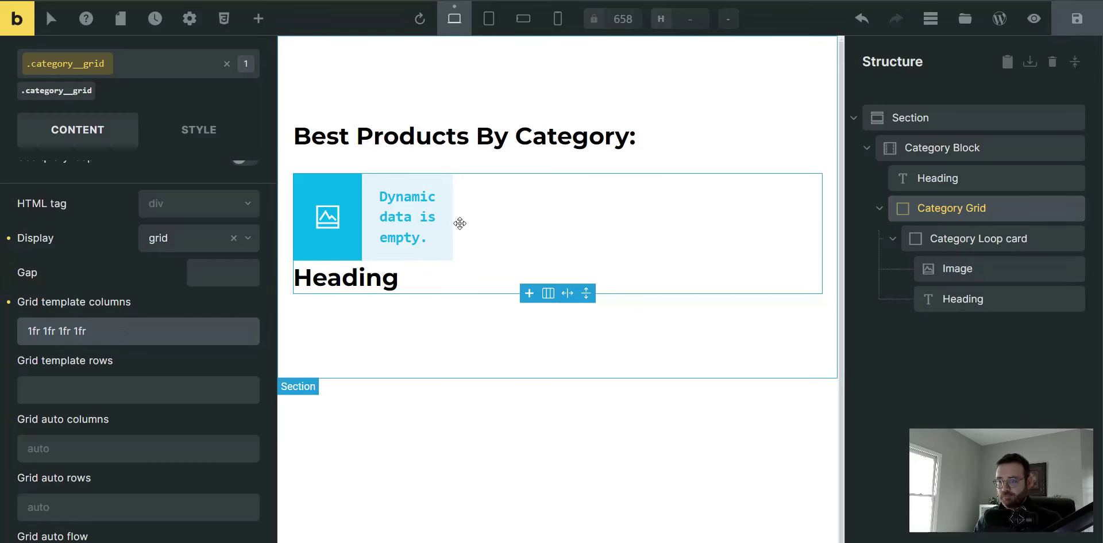
{"action": "left_click", "coordinate": [945, 239]}
{"action": "left_click", "coordinate": [954, 210]}
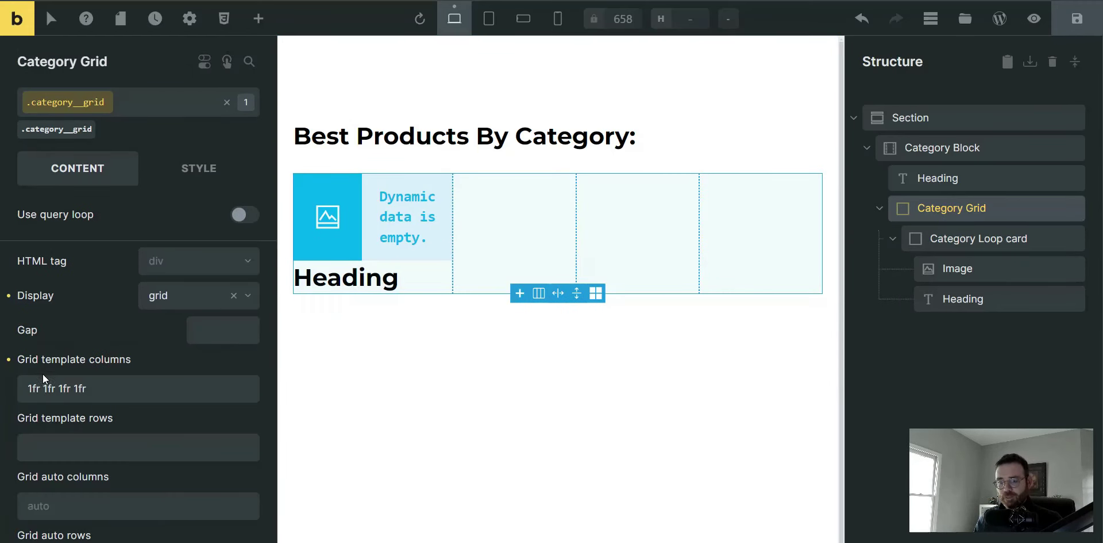
{"action": "left_click_drag", "start_coordinate": [120, 389], "coordinate": [18, 397]}
{"action": "key", "text": "BackSpace"}
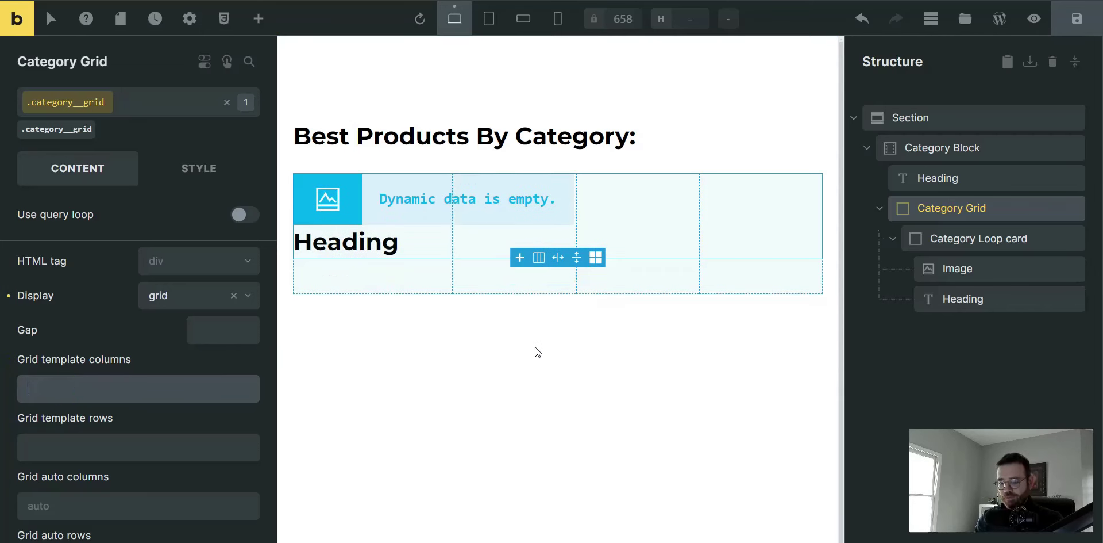
{"action": "type", "text": "repeat(4"}
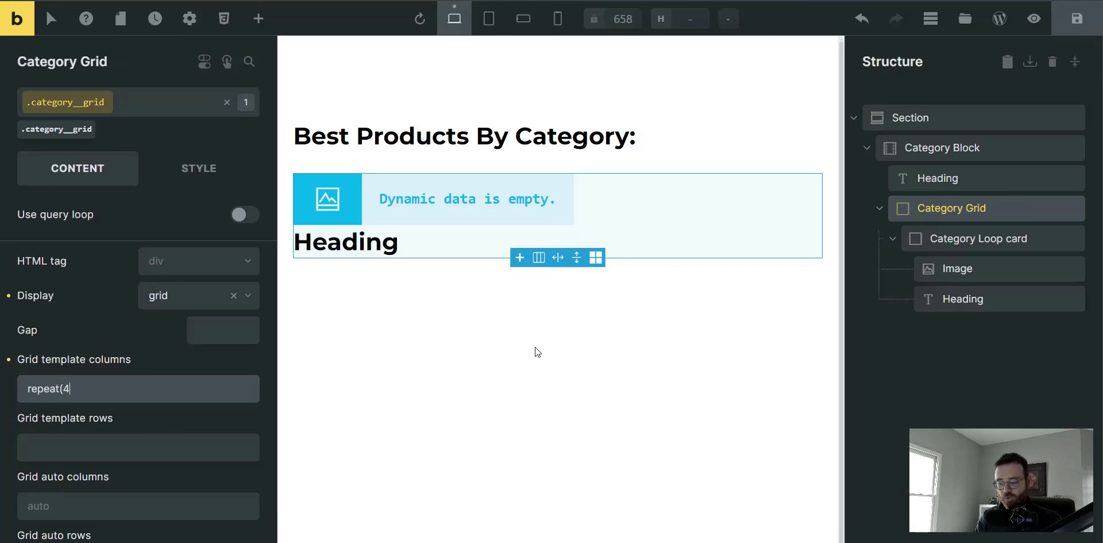
{"action": "type", "text": ",1fr"}
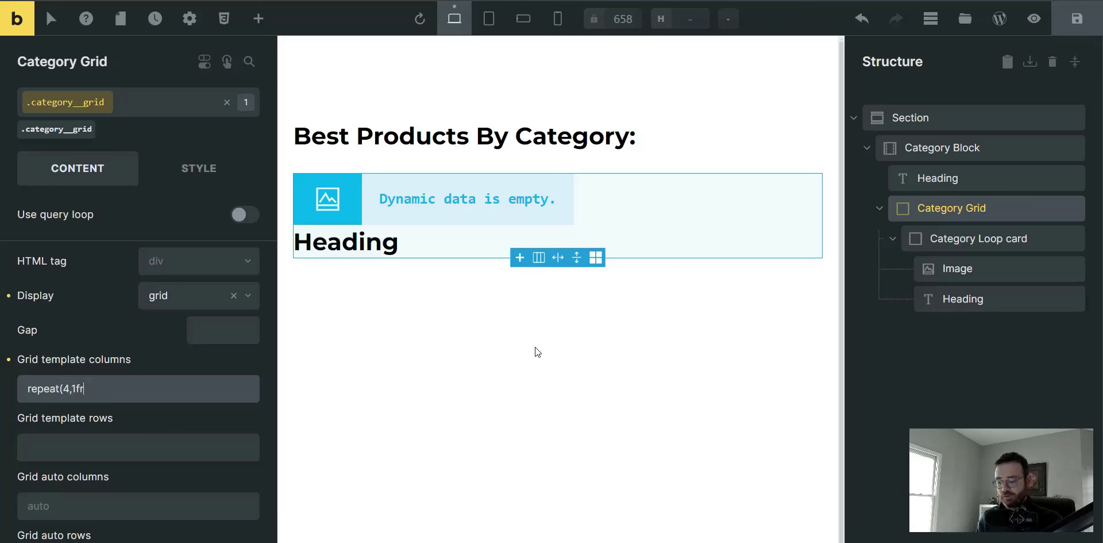
{"action": "type", "text": ")"}
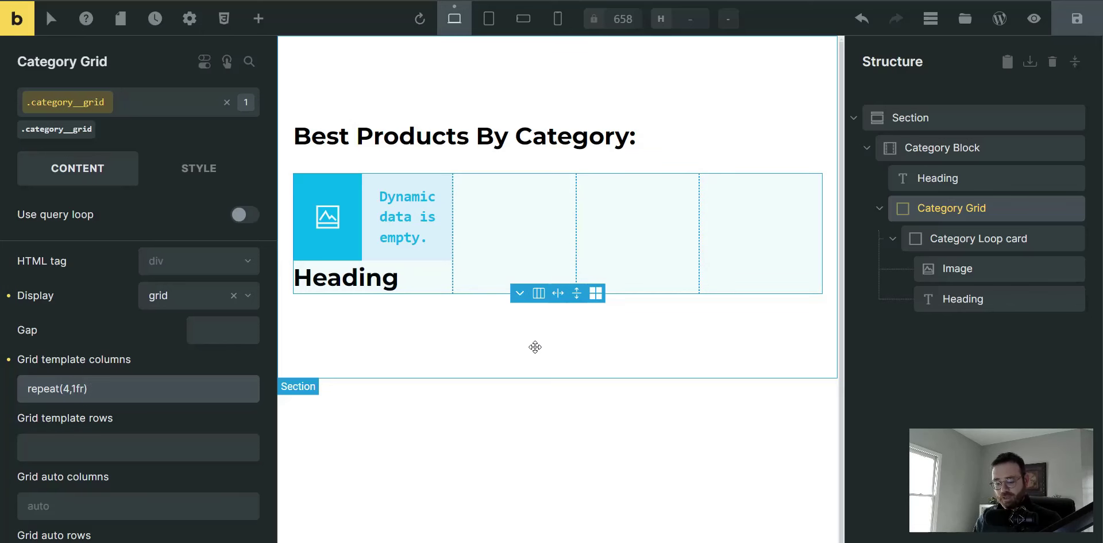
{"action": "key", "text": "ctrl+a"}
{"action": "key", "text": "ctrl+c"}
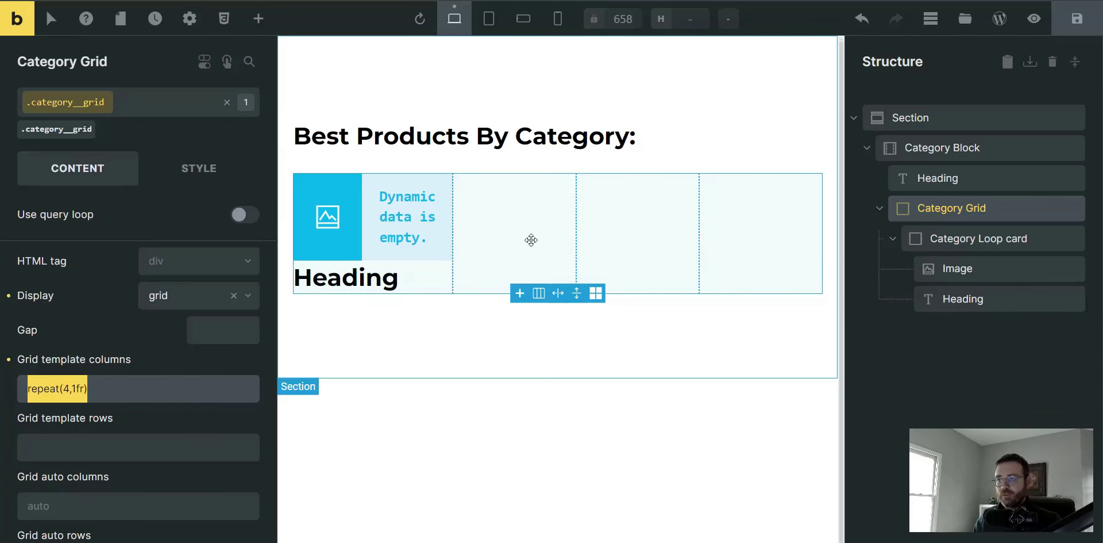
{"action": "left_click", "coordinate": [493, 29]}
{"action": "left_click", "coordinate": [109, 393]}
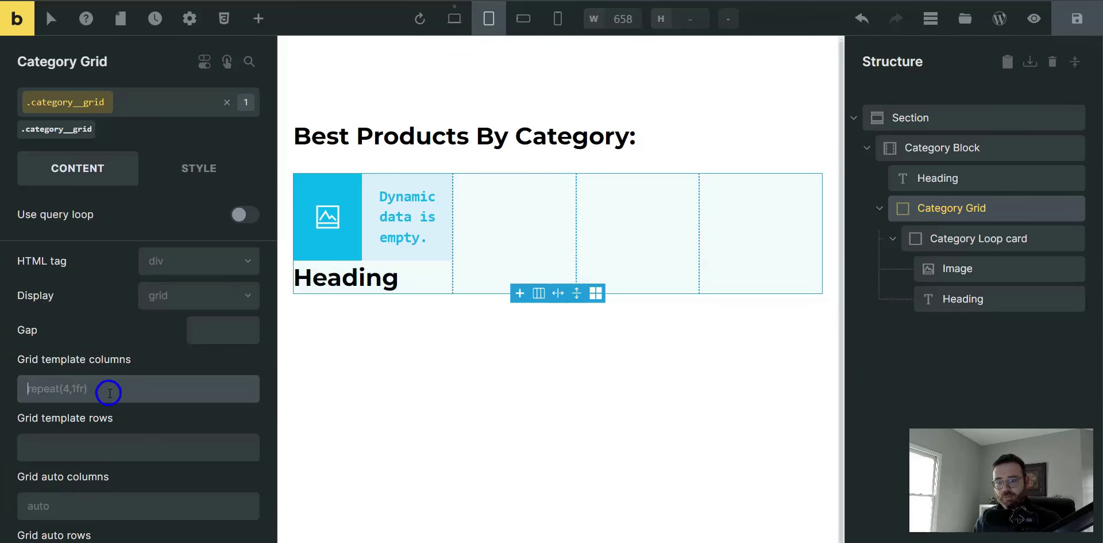
{"action": "key", "text": "ctrl+v"}
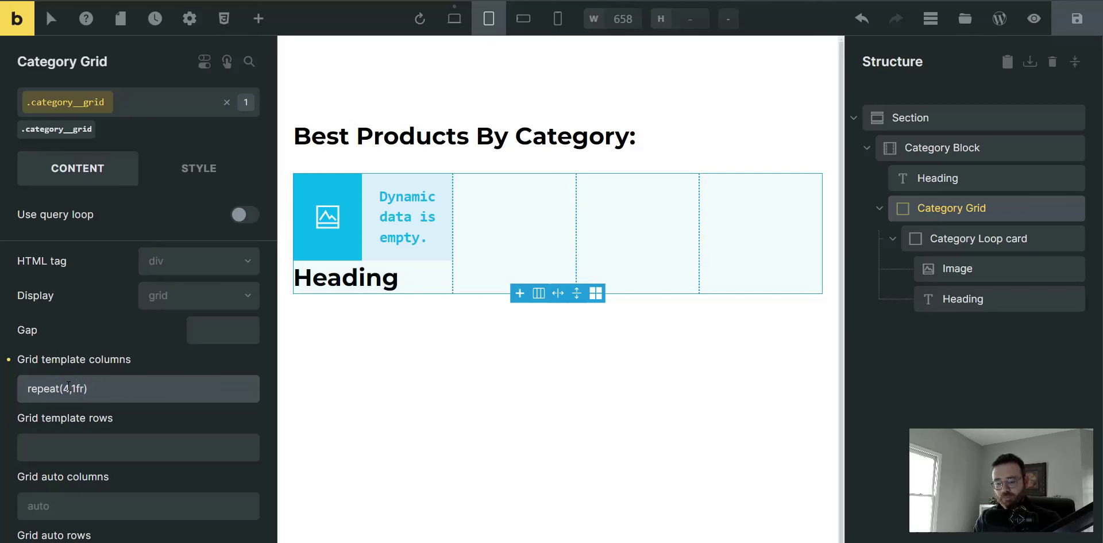
{"action": "double_click", "coordinate": [68, 388]}
{"action": "type", "text": "2"}
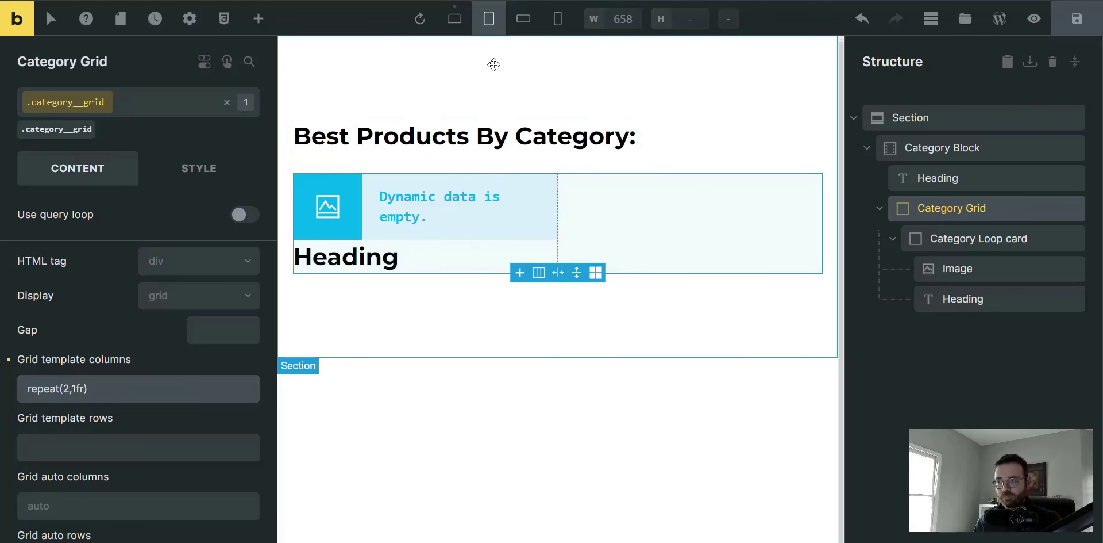
Set the Category Grid's template columns to 1fr for the mobile portrait breakpoint and return to the desktop view.
{"action": "left_click", "coordinate": [558, 20]}
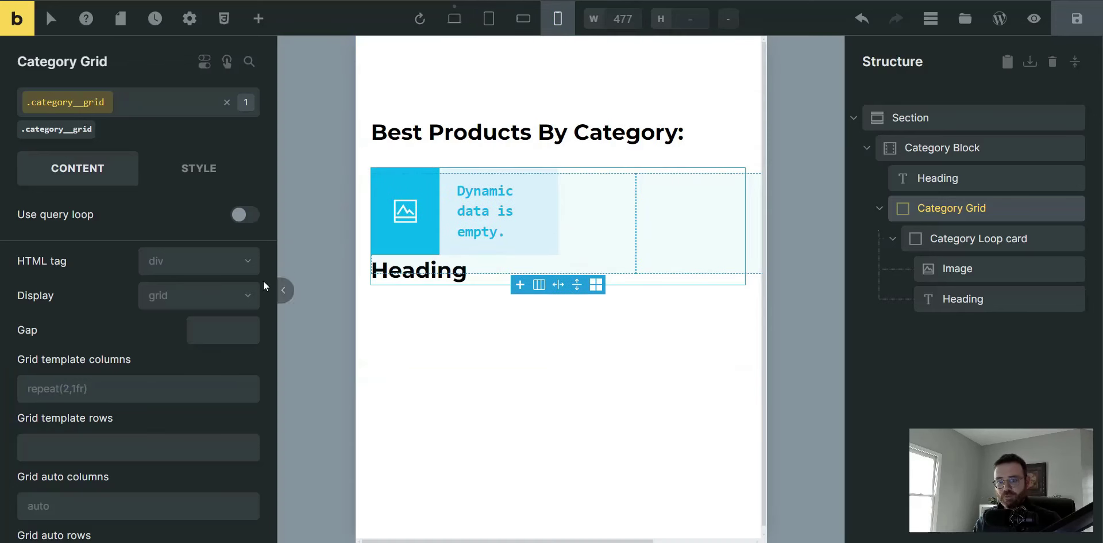
{"action": "triple_click", "coordinate": [147, 386]}
{"action": "type", "text": "1fr"}
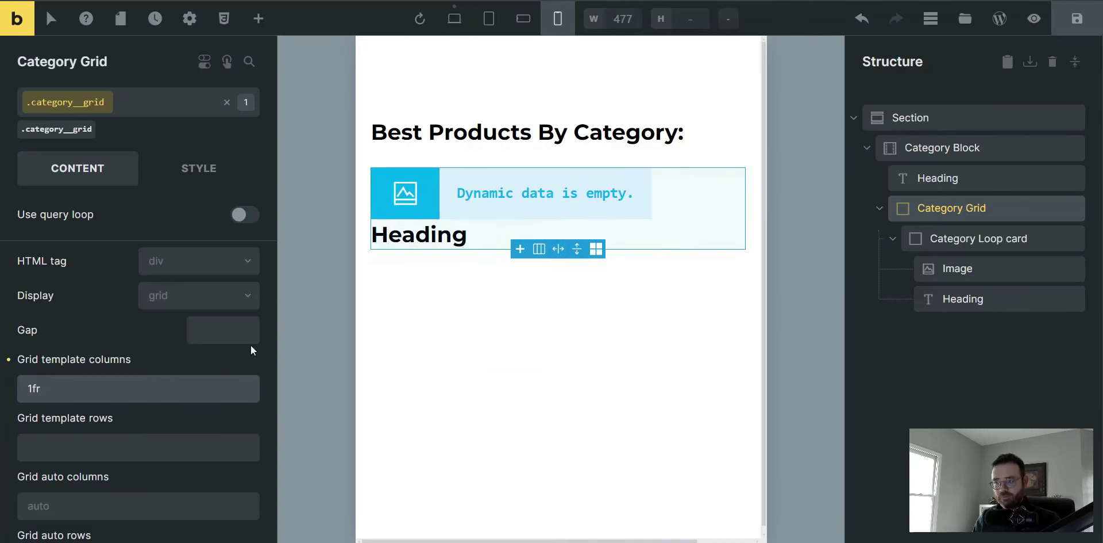
{"action": "left_click", "coordinate": [459, 24]}
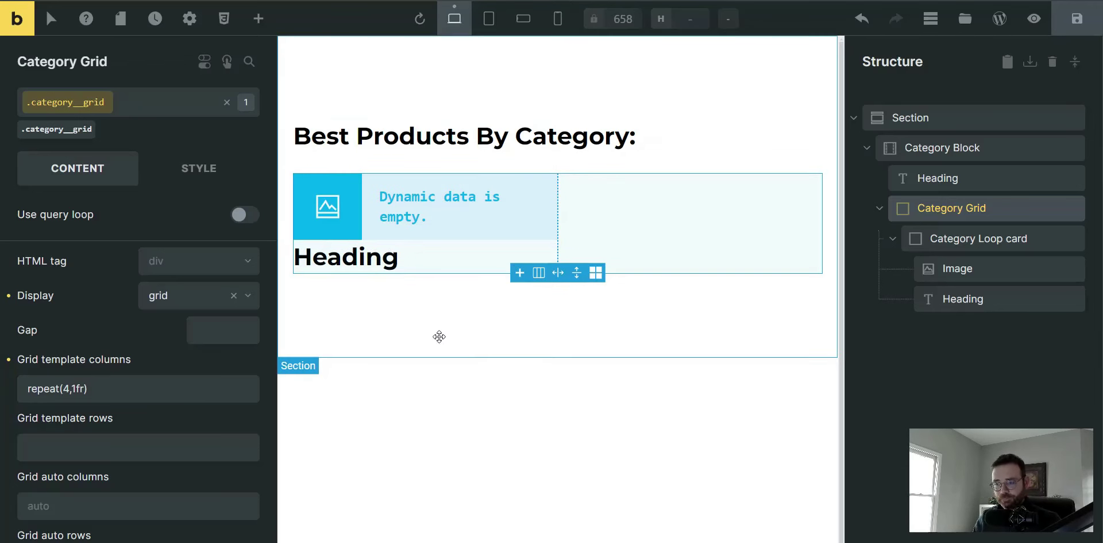
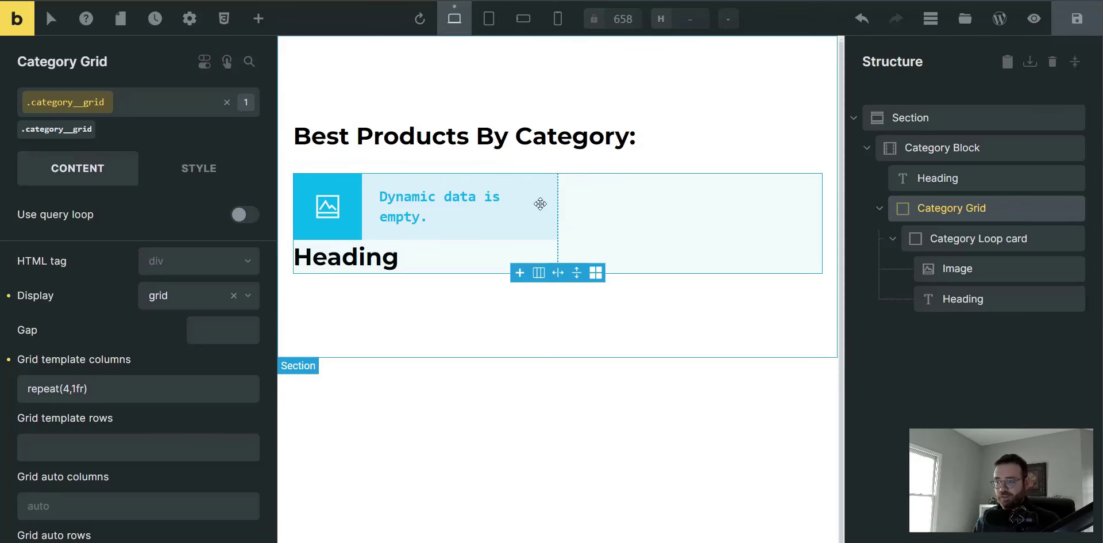
Save the template with the four-column Category Grid layout.
{"action": "key", "text": "ctrl+minus"}
{"action": "key", "text": "ctrl+minus"}
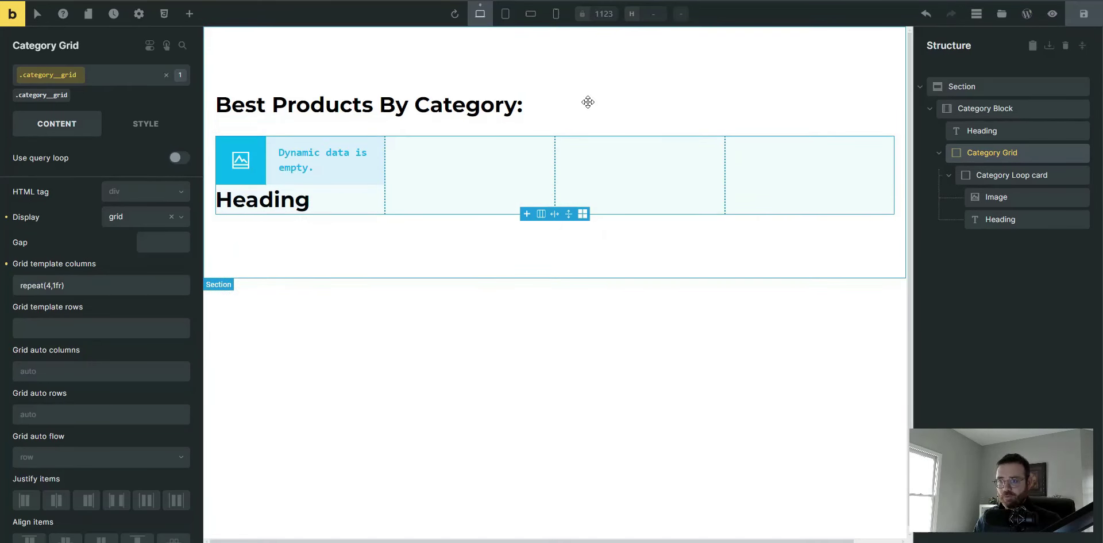
{"action": "left_click", "coordinate": [1083, 15]}
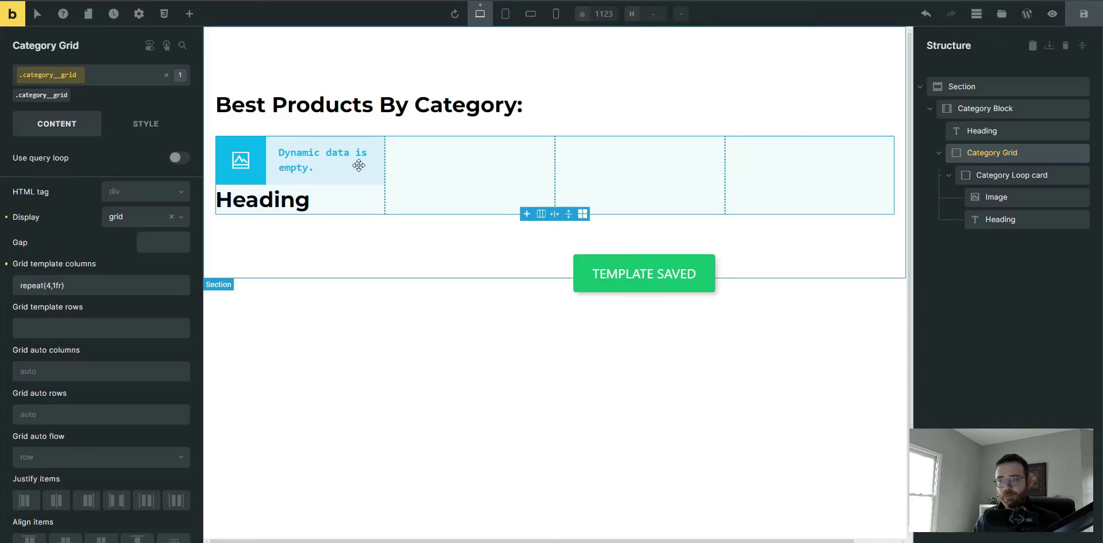
Set the Category Grid's gap to var(--space-s) and copy that value.
{"action": "left_click", "coordinate": [176, 241]}
{"action": "type", "text": "var(--space-"}
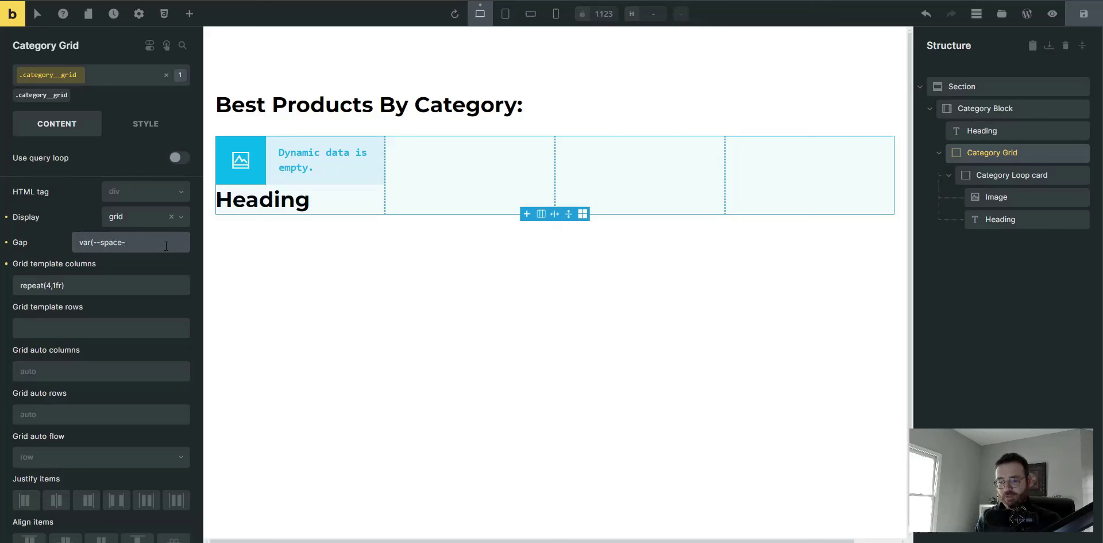
{"action": "type", "text": "s)"}
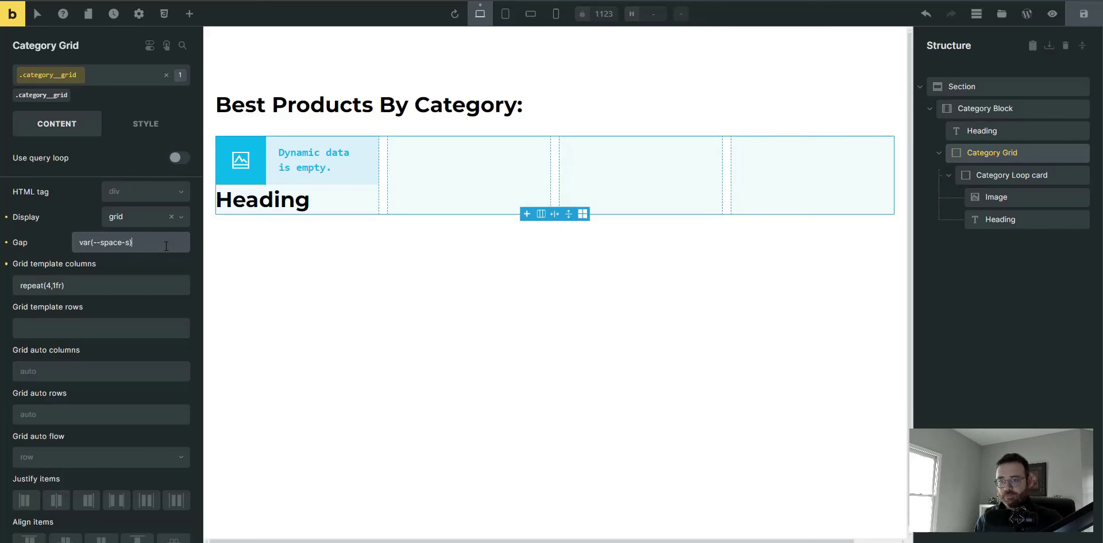
{"action": "key", "text": "ctrl+a"}
{"action": "key", "text": "ctrl+c"}
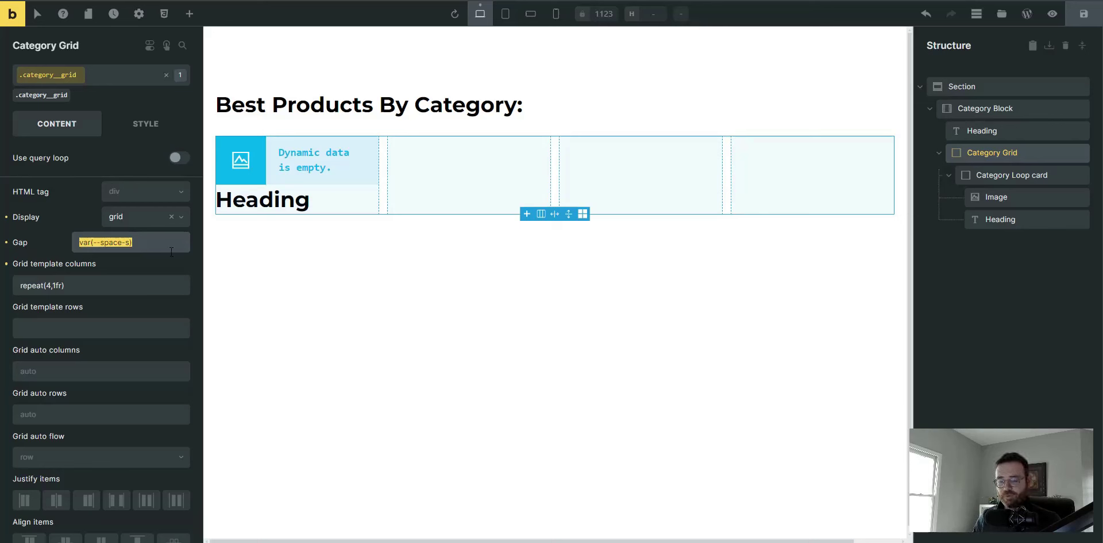
Try a gap of 20 on the Category Grid and clear it again.
{"action": "type", "text": "25"}
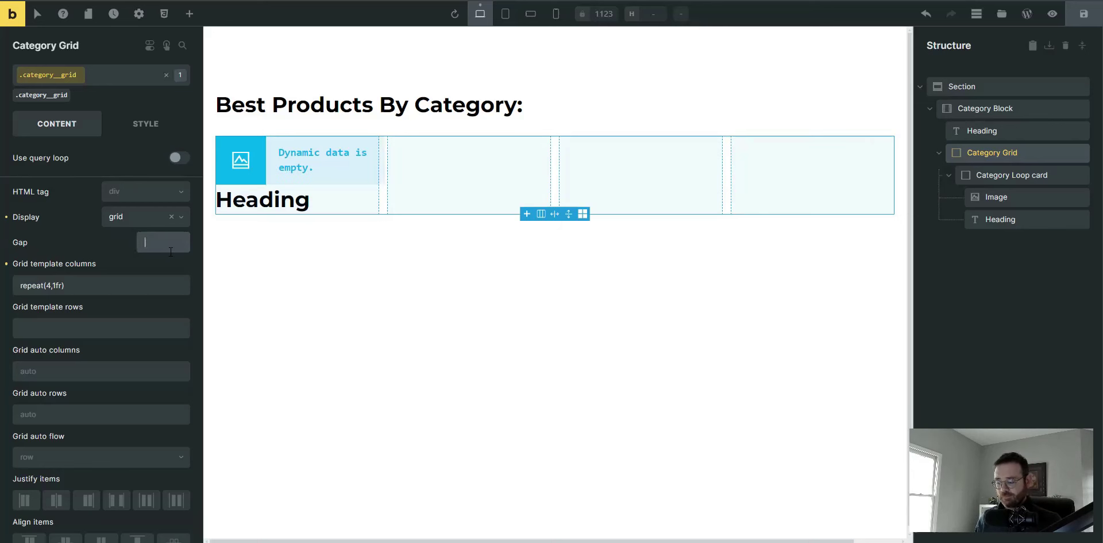
{"action": "key", "text": "BackSpace"}
{"action": "type", "text": "0"}
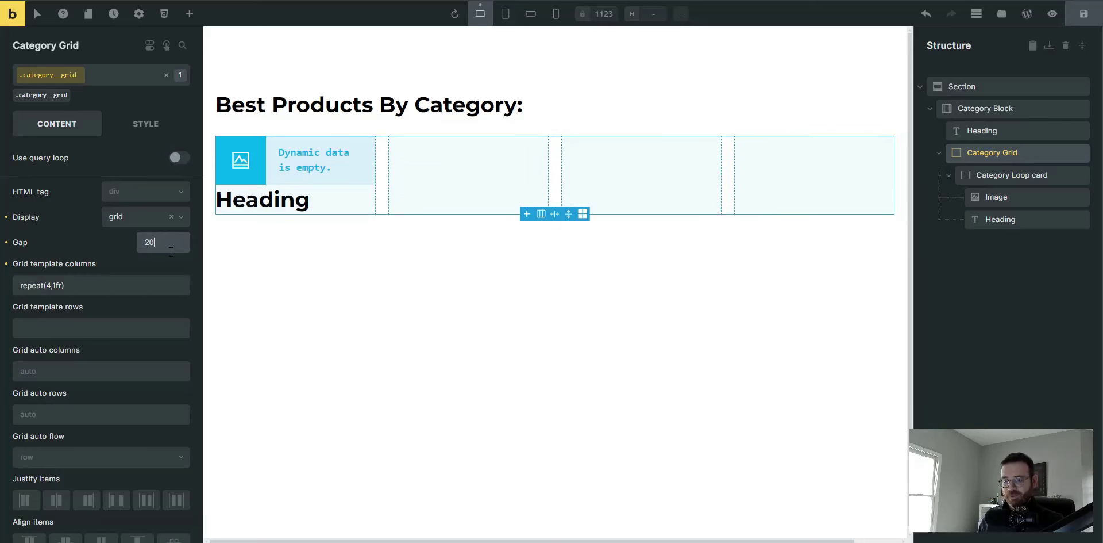
{"action": "key", "text": "BackSpace"}
{"action": "key", "text": "BackSpace"}
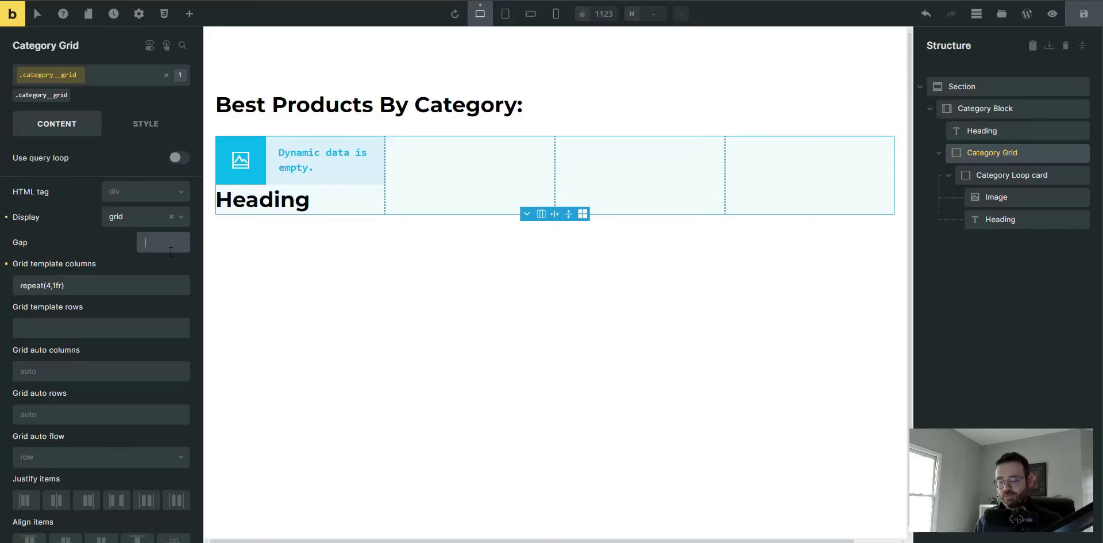
Restore the copied gap value var(--space-s) on the Category Grid and save the template.
{"action": "key", "text": "ctrl+v"}
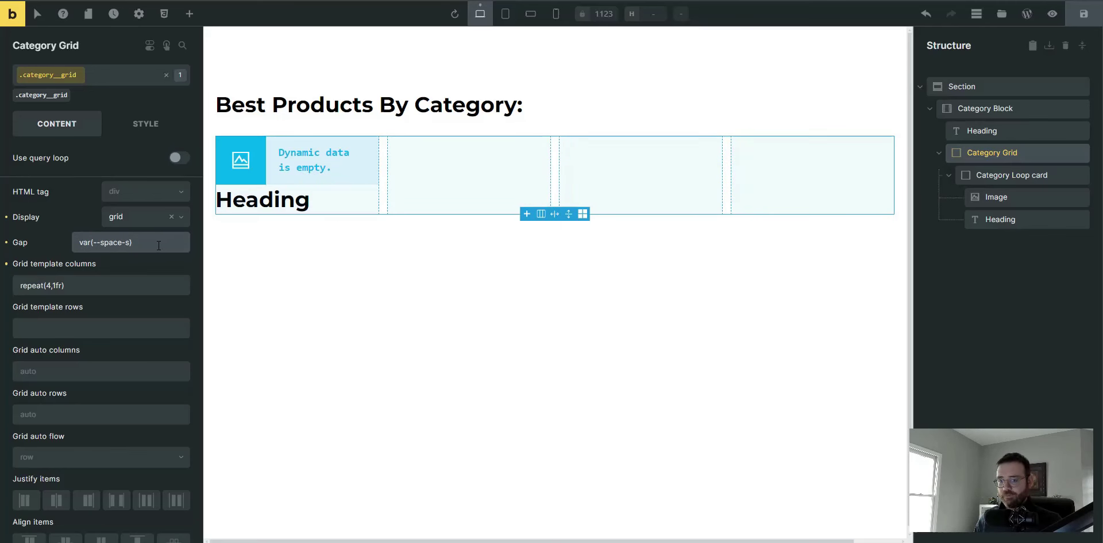
{"action": "left_click", "coordinate": [1084, 19]}
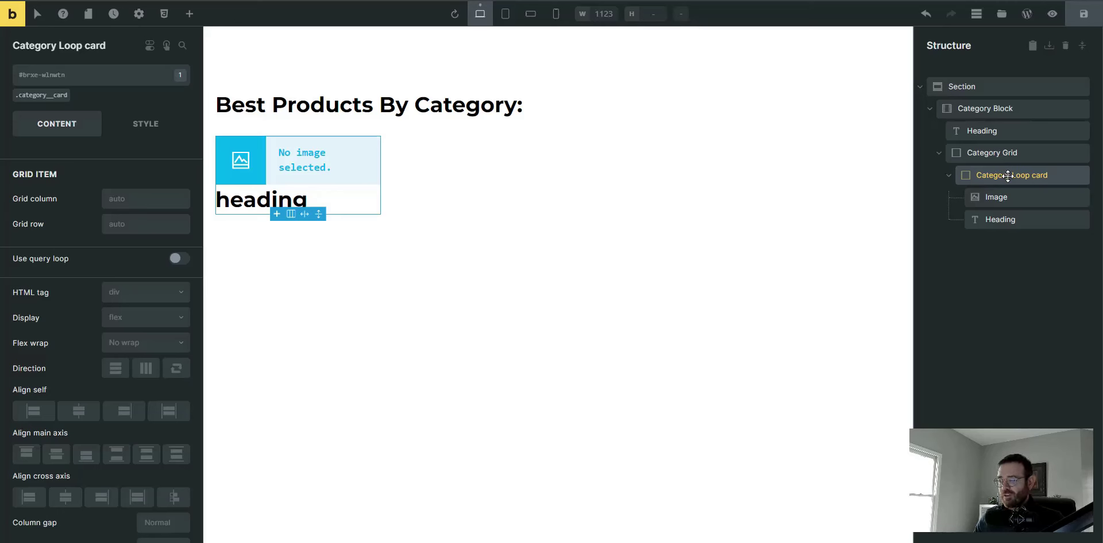
Enable the query loop on the Category Loop card.
{"action": "left_click", "coordinate": [1005, 151]}
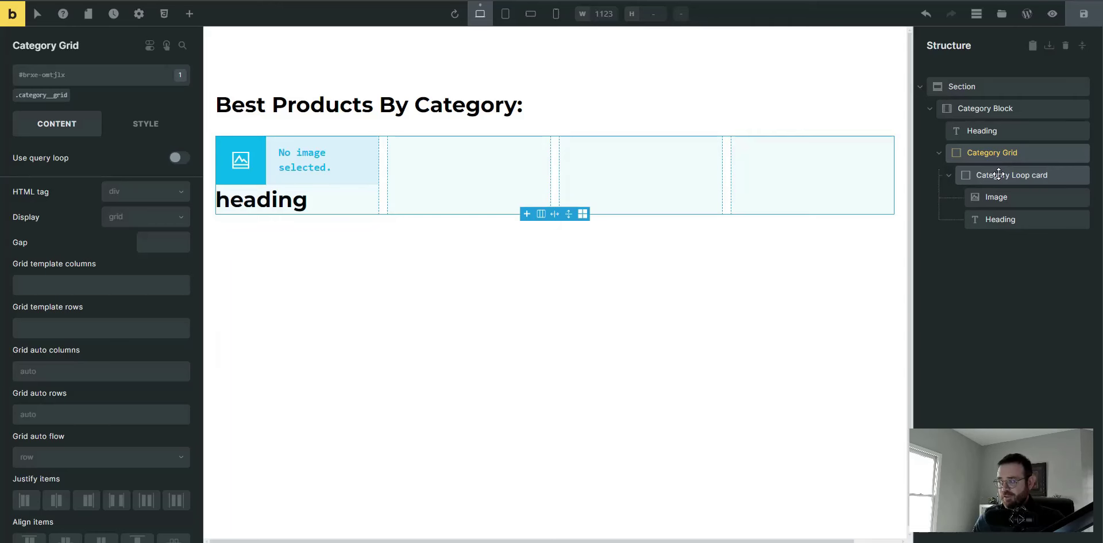
{"action": "left_click", "coordinate": [999, 174]}
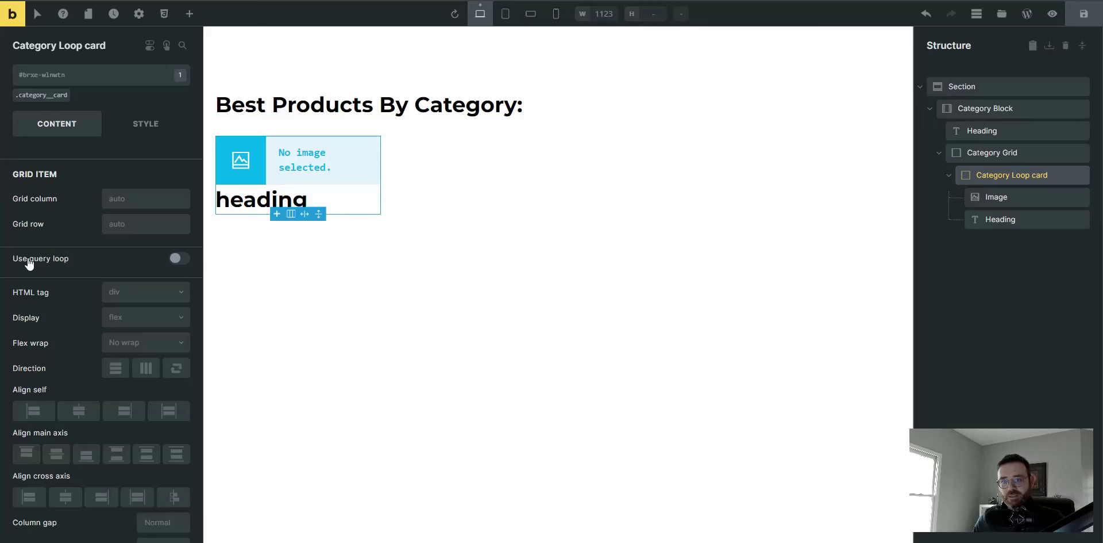
{"action": "left_click", "coordinate": [175, 259]}
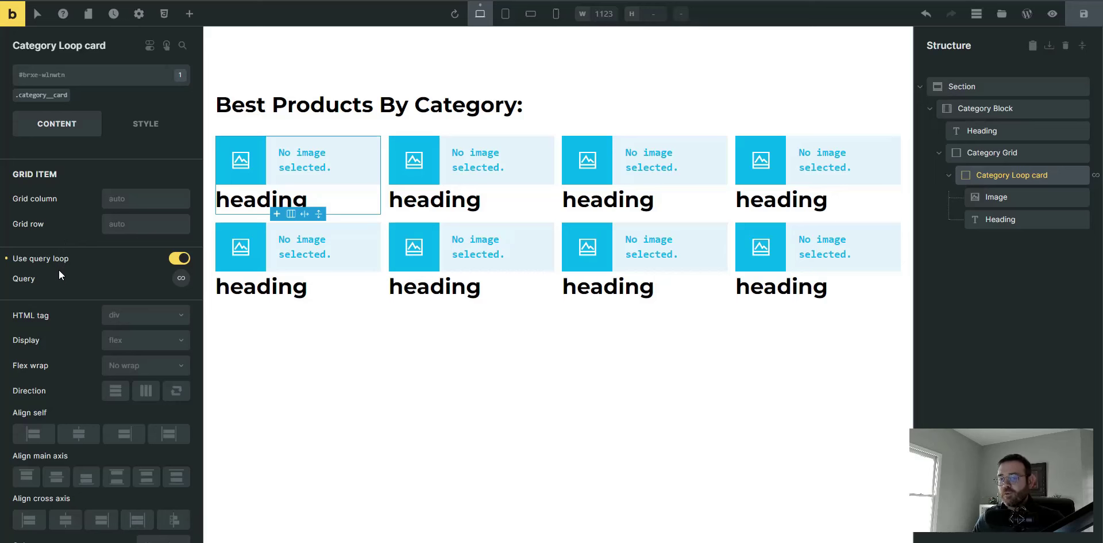
Set the Category Loop card's query type to Terms and its taxonomy to Categories (Post).
{"action": "left_click", "coordinate": [182, 281]}
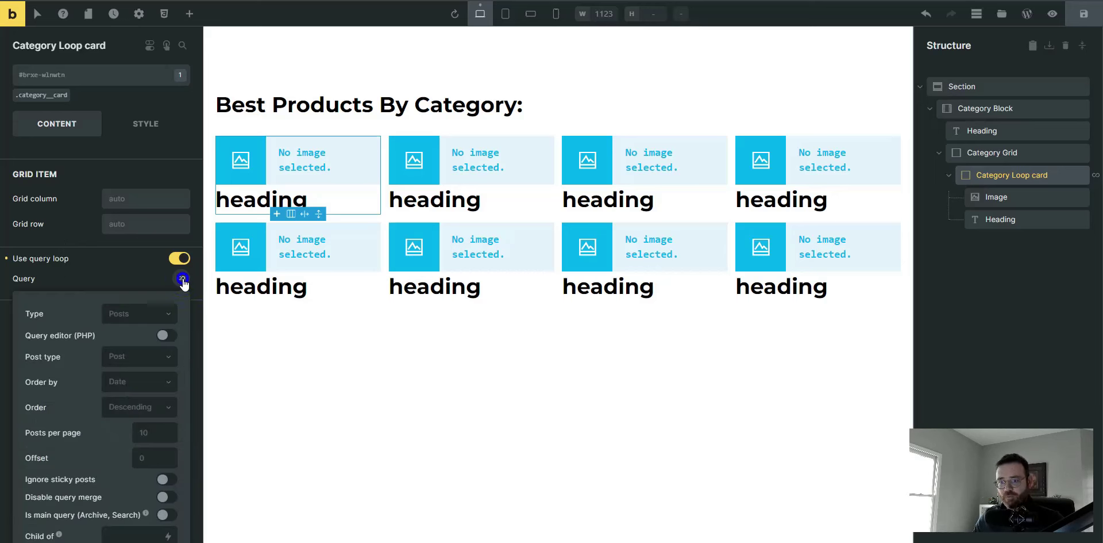
{"action": "scroll", "coordinate": [150, 275], "scroll_direction": "down", "scroll_amount": 1}
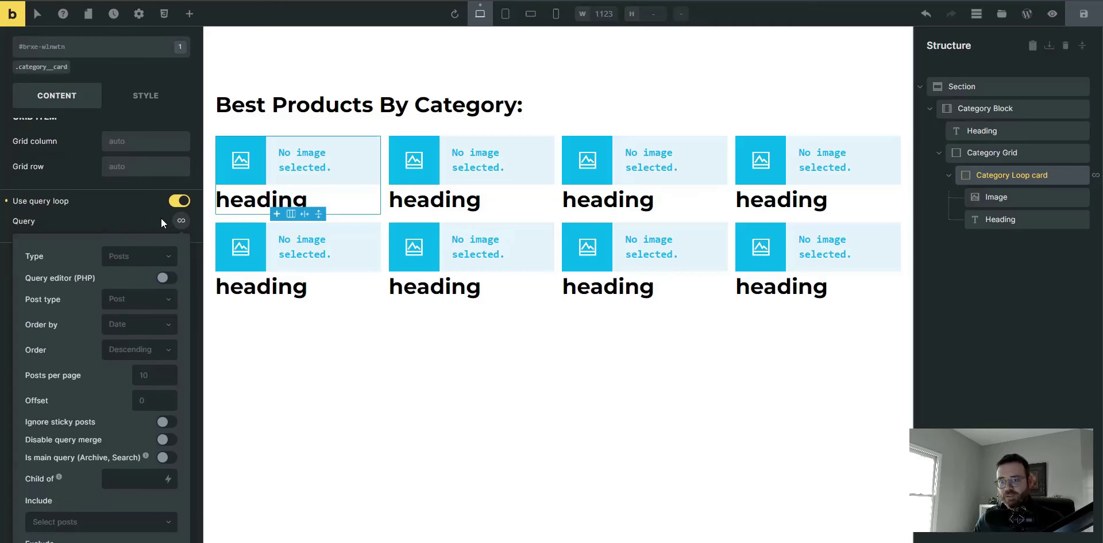
{"action": "left_click", "coordinate": [118, 257]}
{"action": "left_click", "coordinate": [133, 295]}
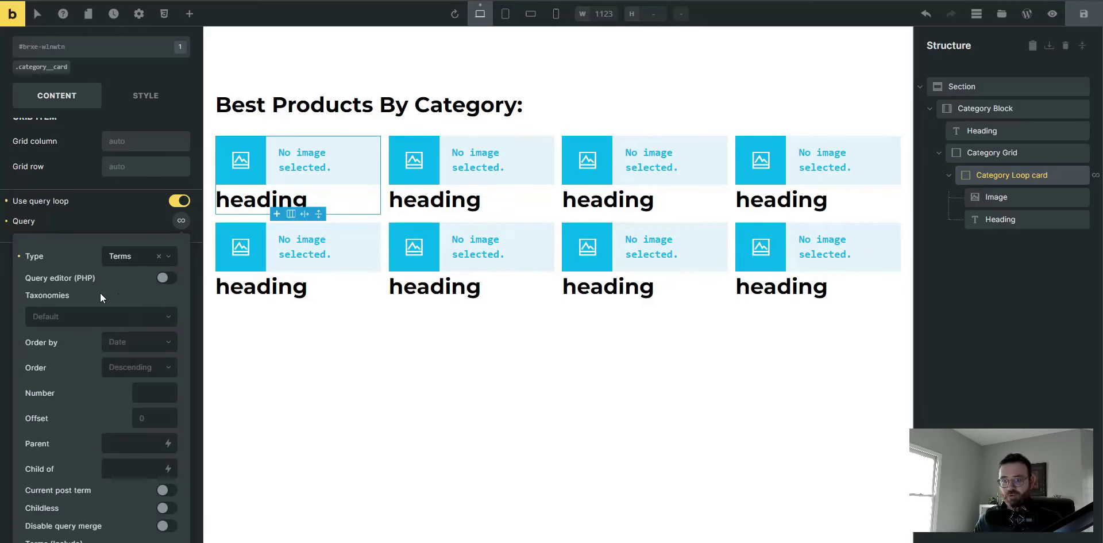
{"action": "left_click", "coordinate": [114, 317]}
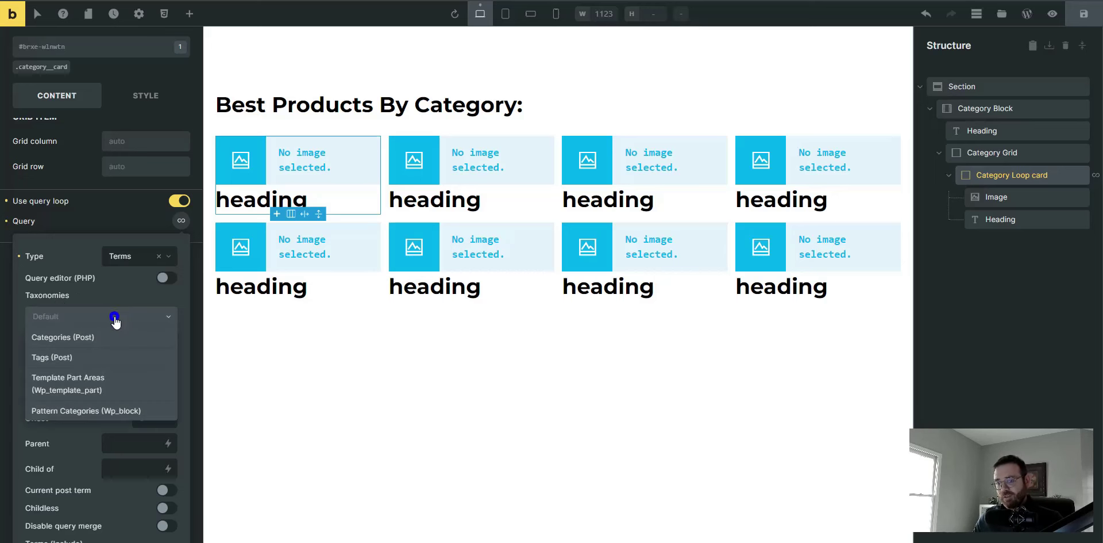
{"action": "left_click", "coordinate": [70, 339]}
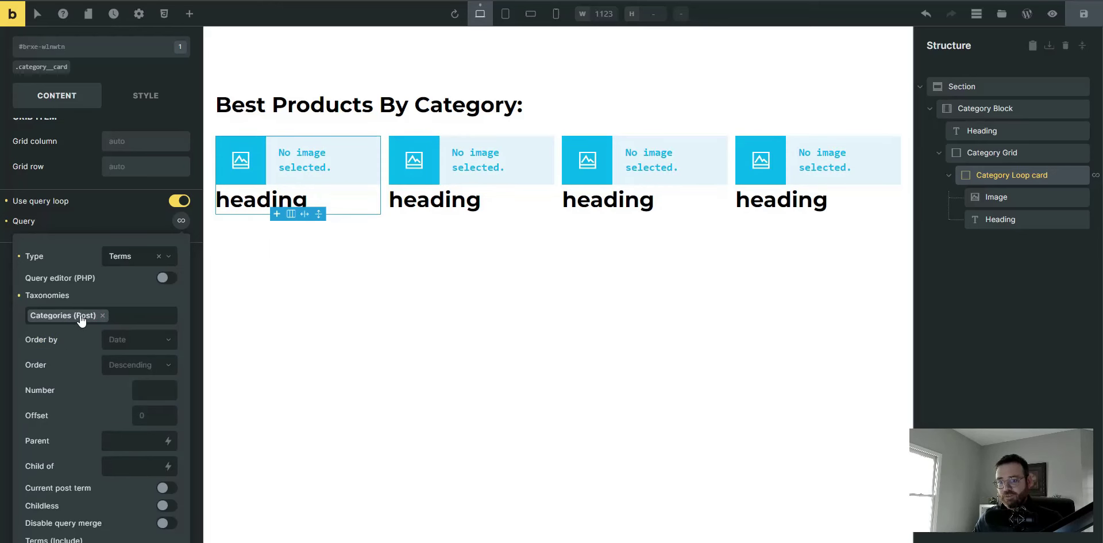
Add Tags (Post) to the loop query's taxonomies and remove it again.
{"action": "left_click", "coordinate": [130, 319]}
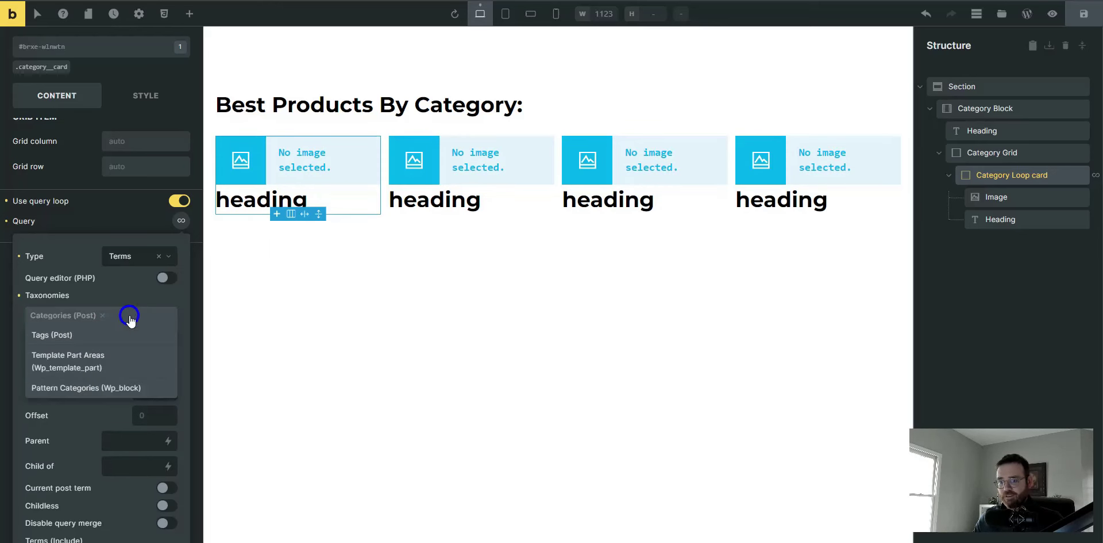
{"action": "left_click", "coordinate": [82, 339]}
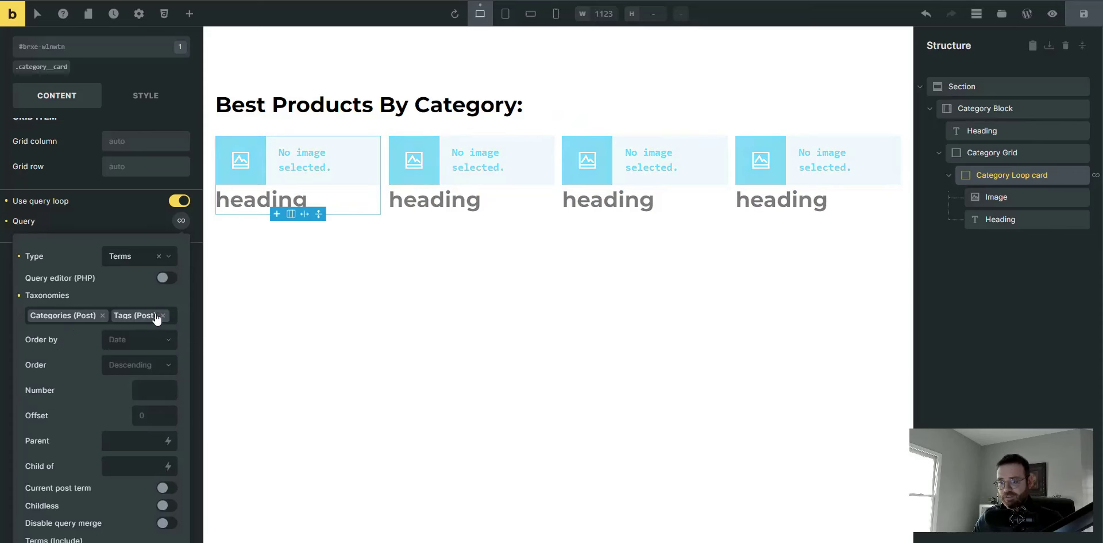
{"action": "left_click", "coordinate": [163, 316]}
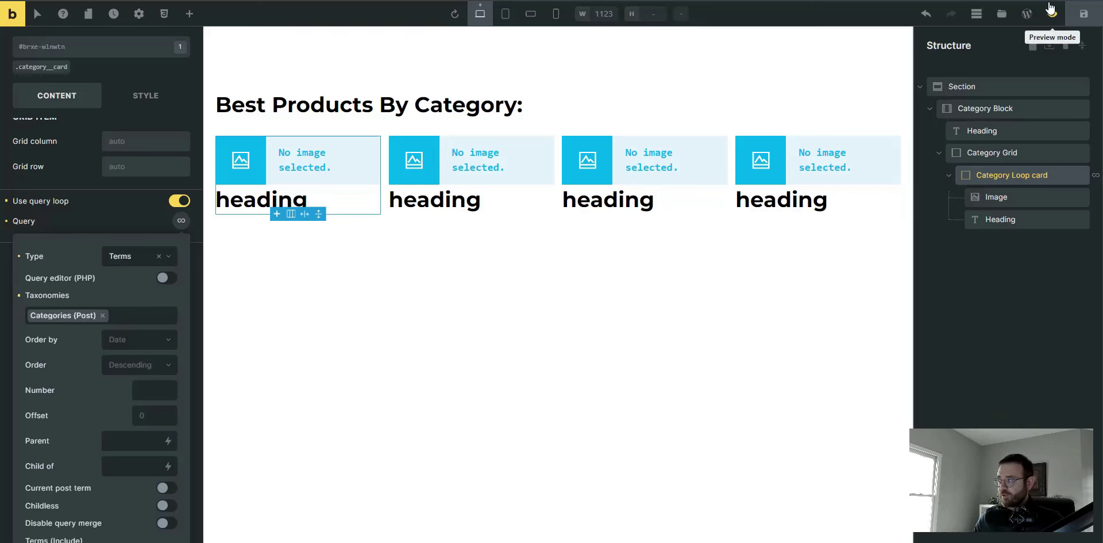
Save the template and view the category section on the front-end page.
{"action": "left_click", "coordinate": [1084, 22]}
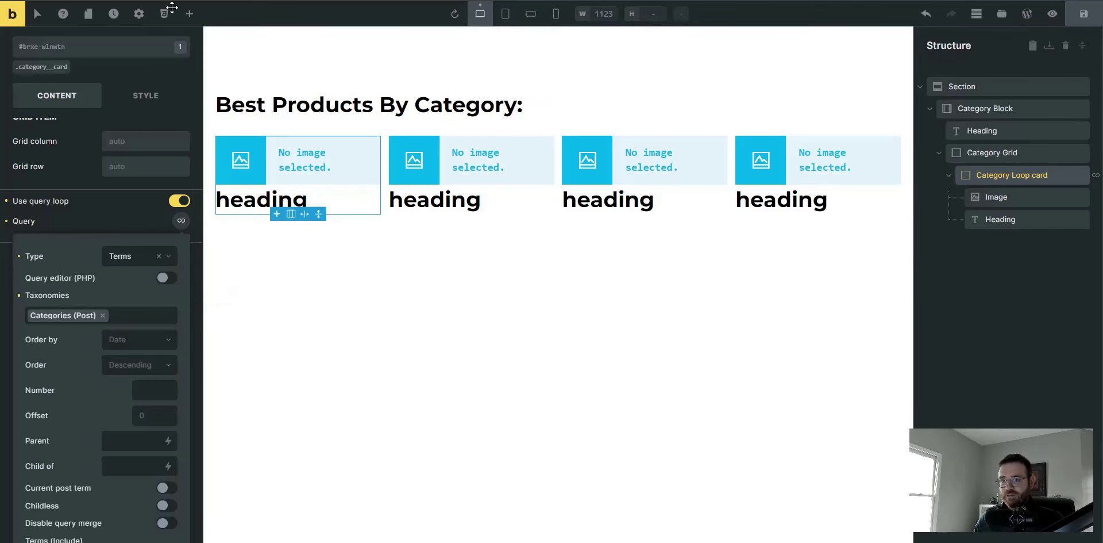
{"action": "left_click", "coordinate": [79, 28]}
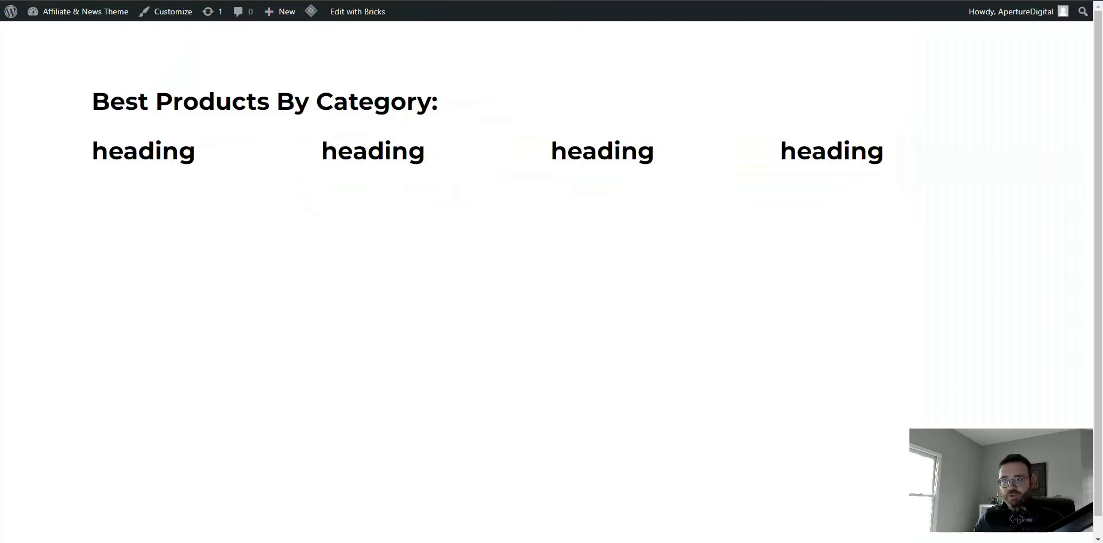
Examine the site's post categories in the WordPress admin and return to the Bricks builder.
{"action": "left_click", "coordinate": [8, 13]}
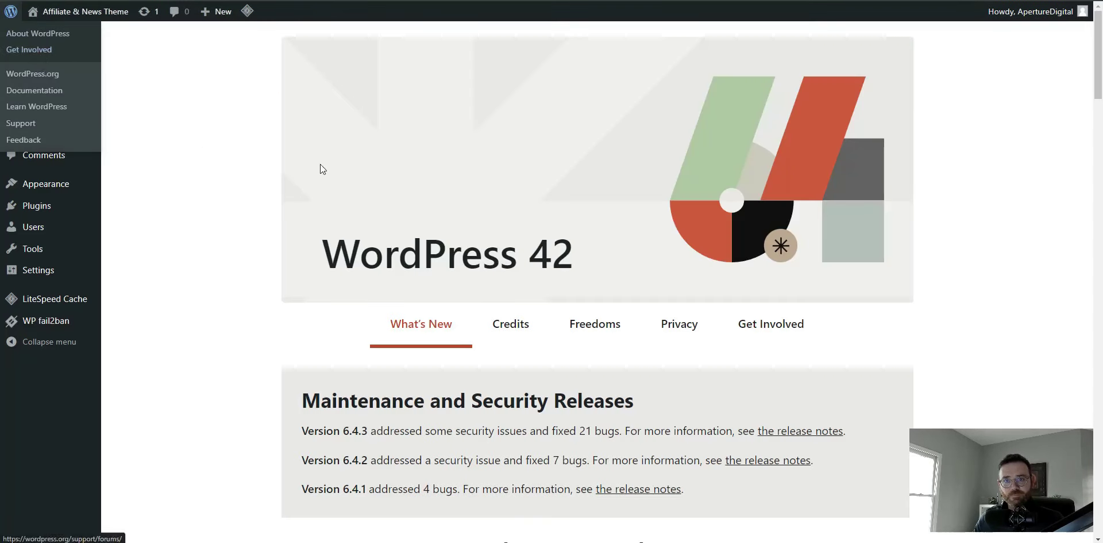
{"action": "mouse_move", "coordinate": [44, 67]}
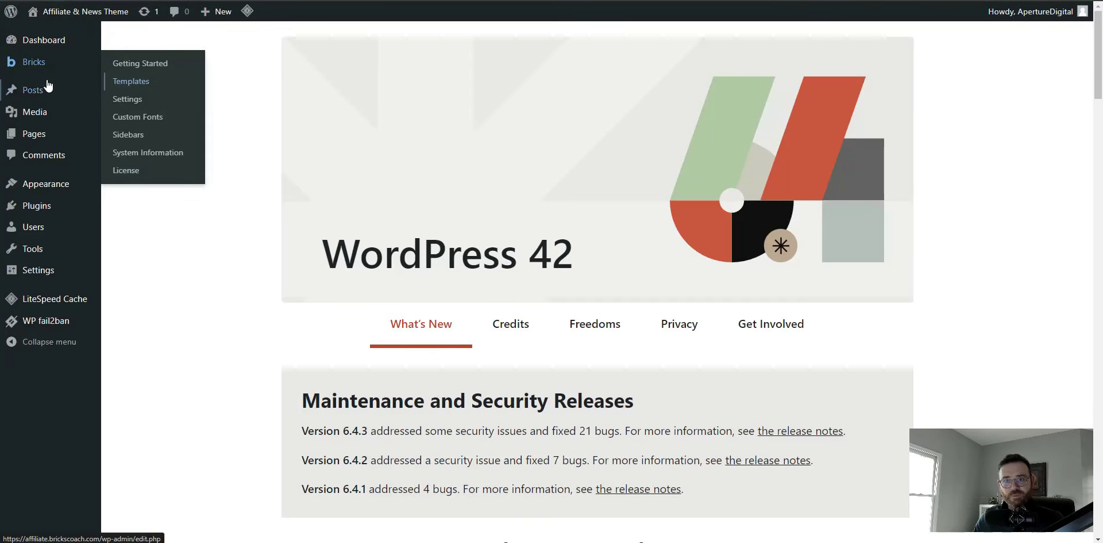
{"action": "mouse_move", "coordinate": [32, 91]}
{"action": "left_click", "coordinate": [140, 129]}
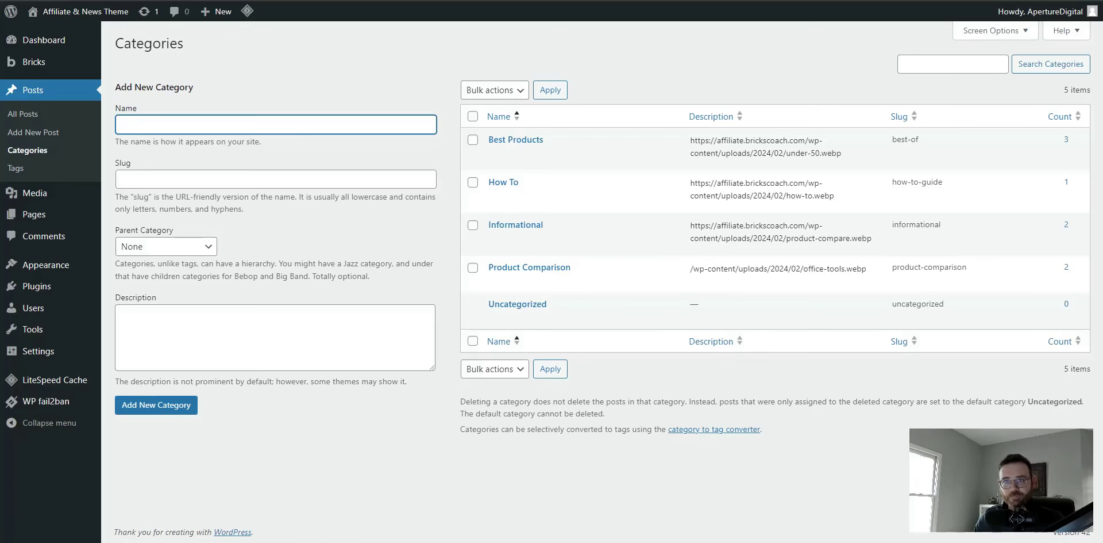
{"action": "key", "text": "ctrl+Tab"}
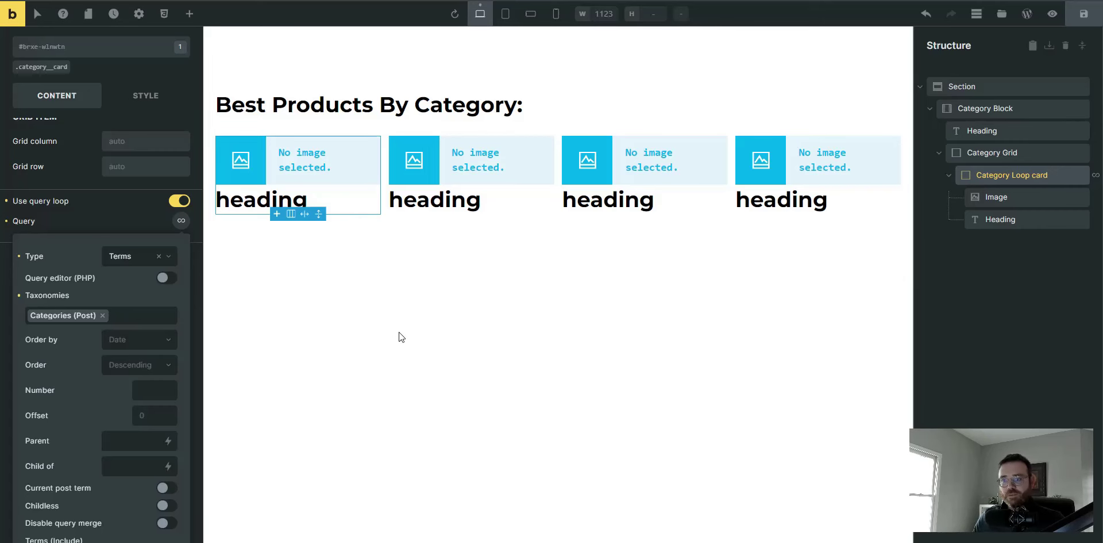
{"action": "left_click", "coordinate": [375, 350]}
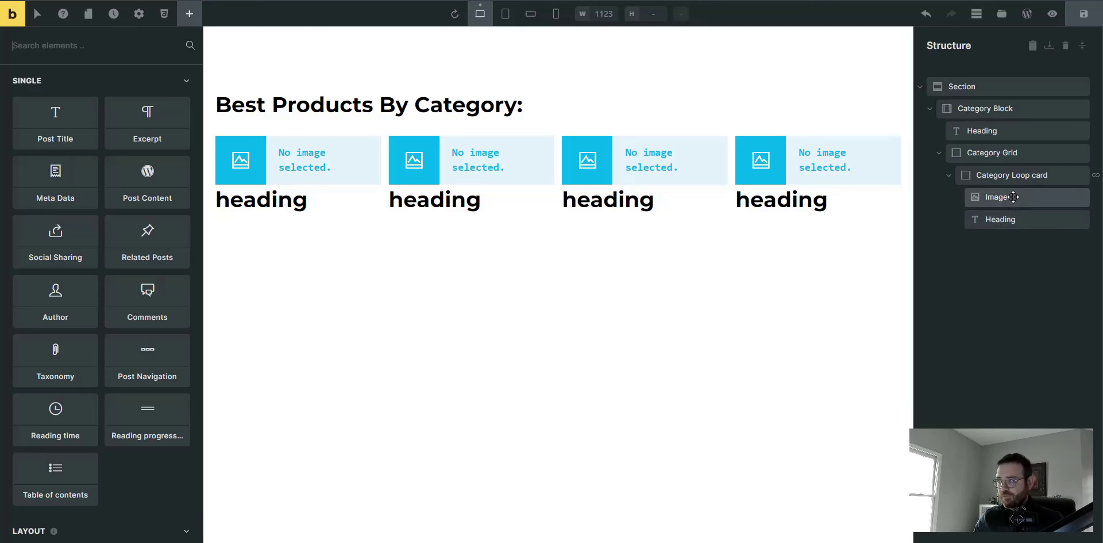
Replace the text of the heading inside the Category Loop card with the Term name dynamic data tag.
{"action": "left_click", "coordinate": [1010, 219]}
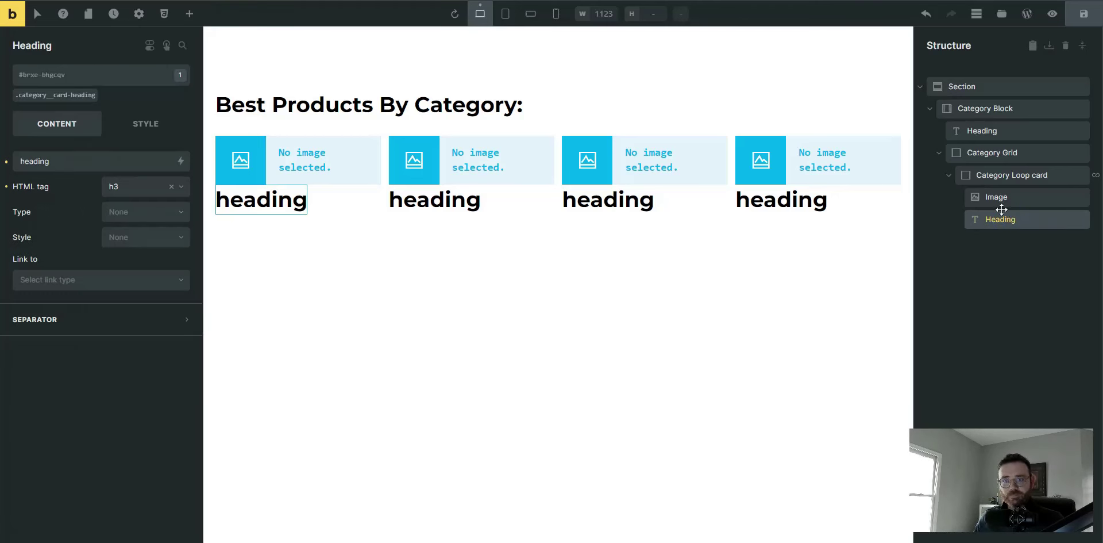
{"action": "left_click_drag", "start_coordinate": [76, 162], "coordinate": [21, 160]}
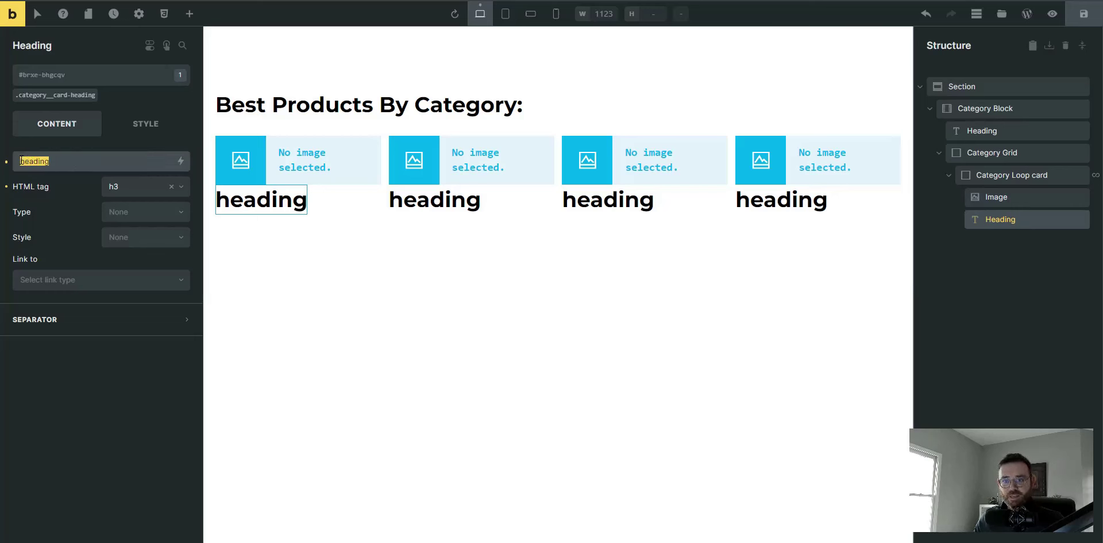
{"action": "key", "text": "BackSpace"}
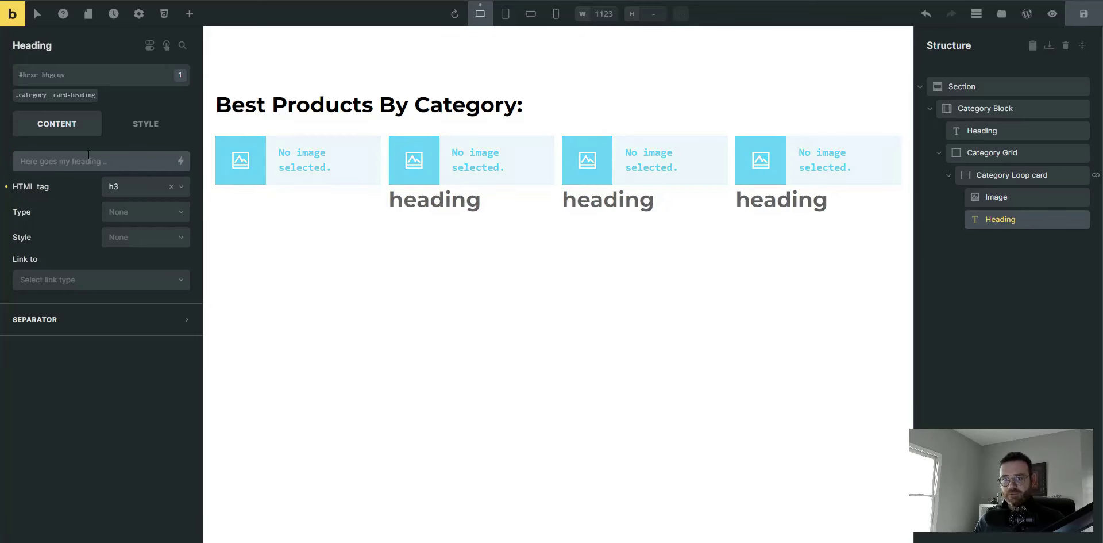
{"action": "left_click", "coordinate": [180, 162]}
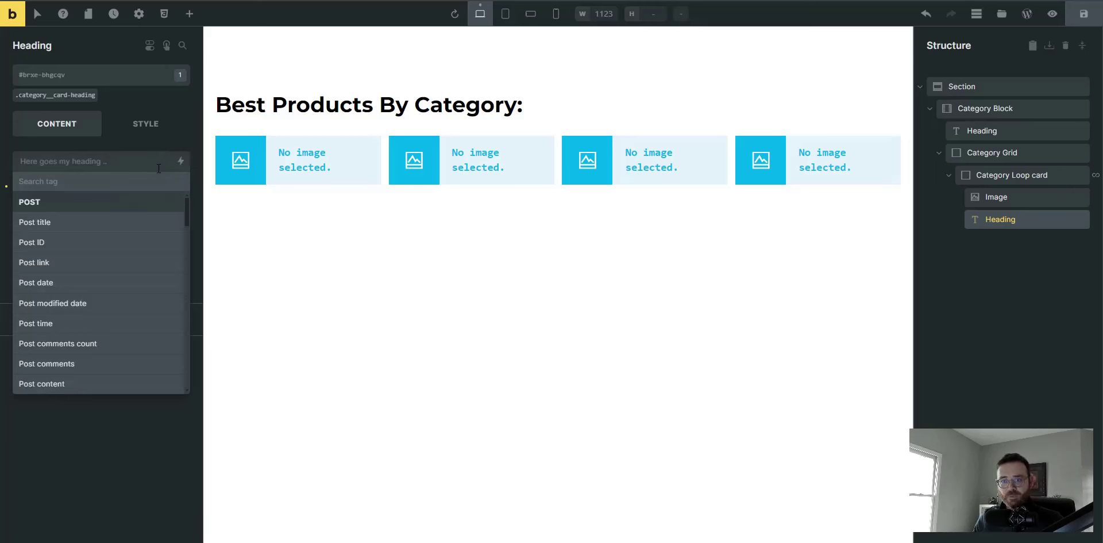
{"action": "type", "text": "term"}
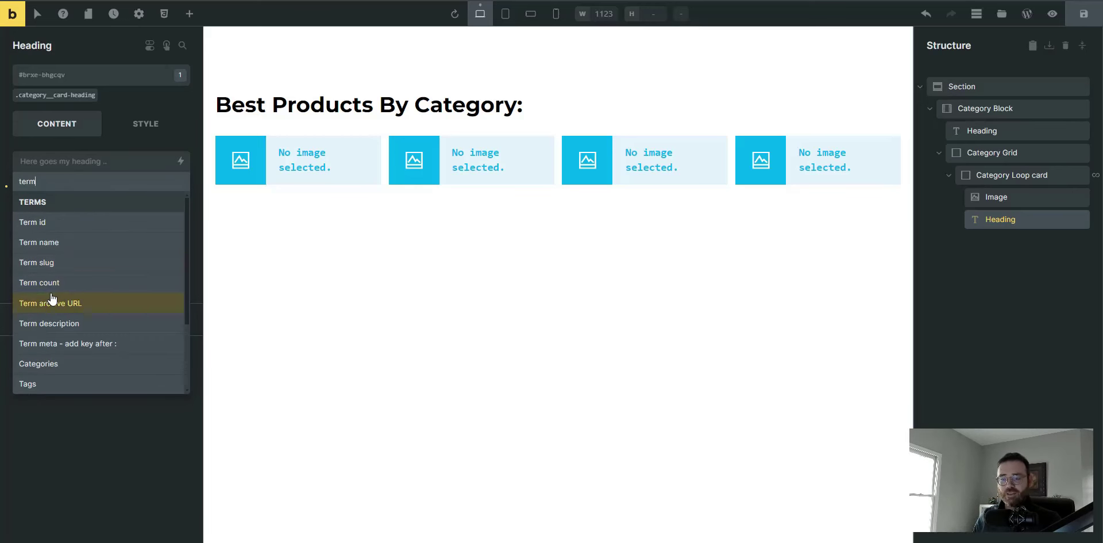
{"action": "scroll", "coordinate": [73, 287], "scroll_direction": "down", "scroll_amount": 1}
{"action": "scroll", "coordinate": [74, 306], "scroll_direction": "up", "scroll_amount": 1}
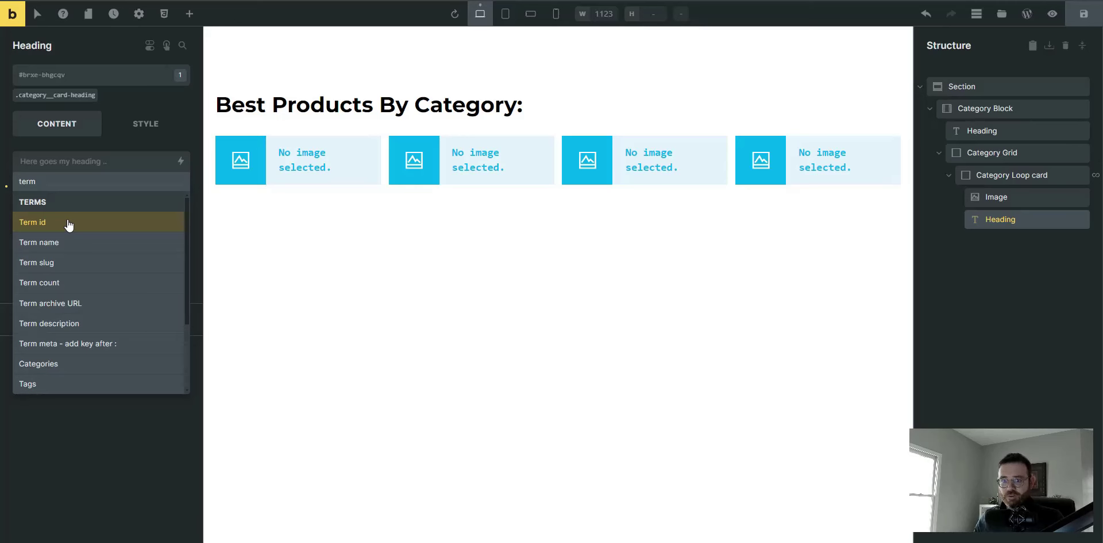
{"action": "left_click", "coordinate": [51, 242]}
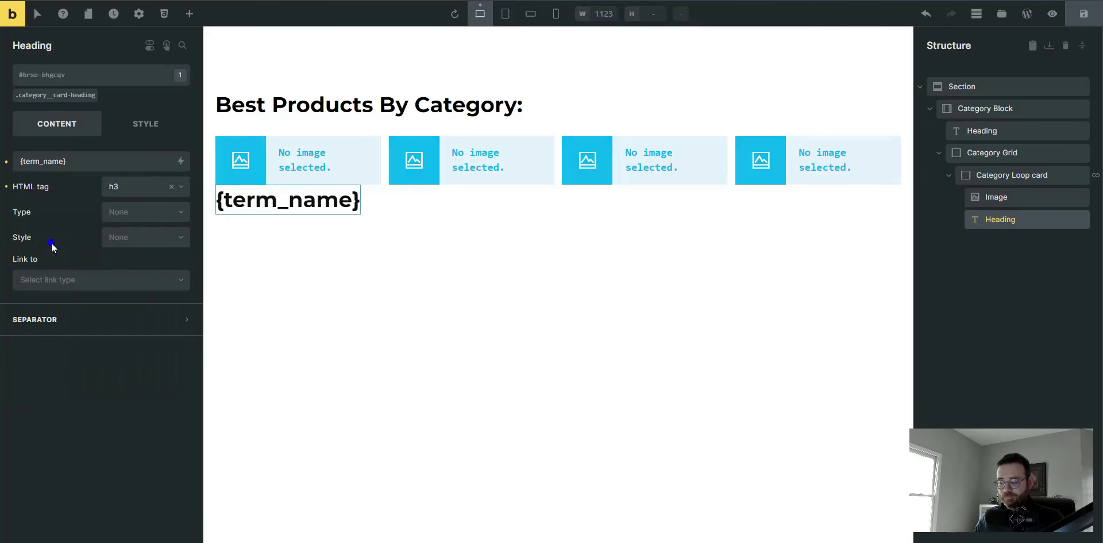
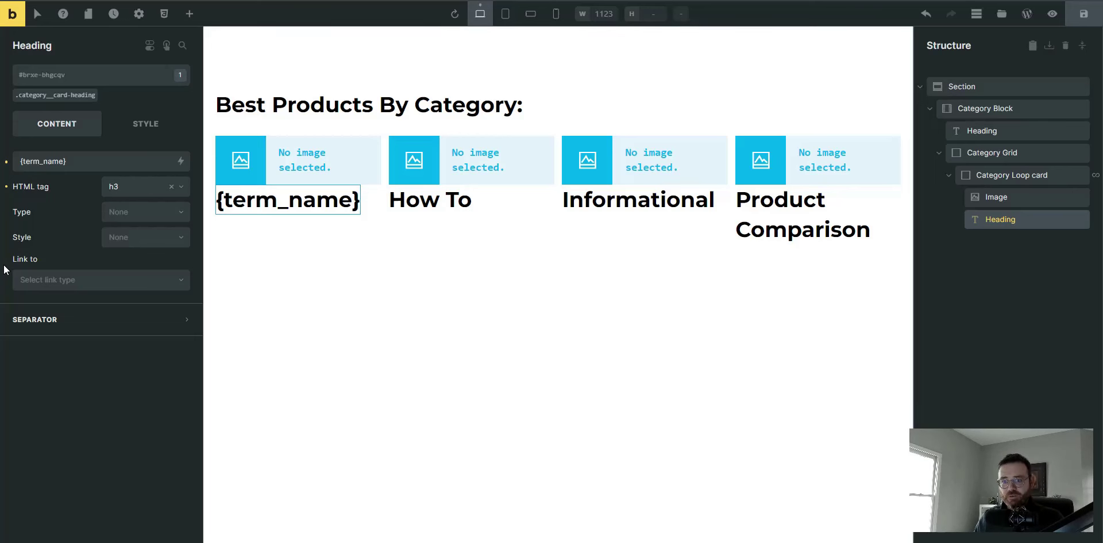
Link the loop card's heading to dynamic data using the Term archive URL tag.
{"action": "left_click", "coordinate": [77, 282]}
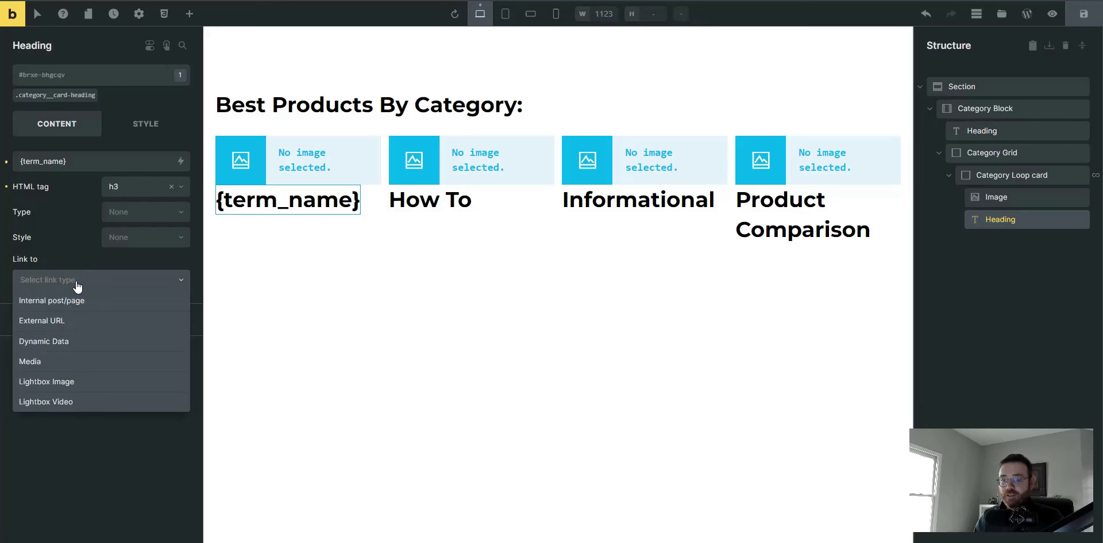
{"action": "left_click", "coordinate": [76, 340]}
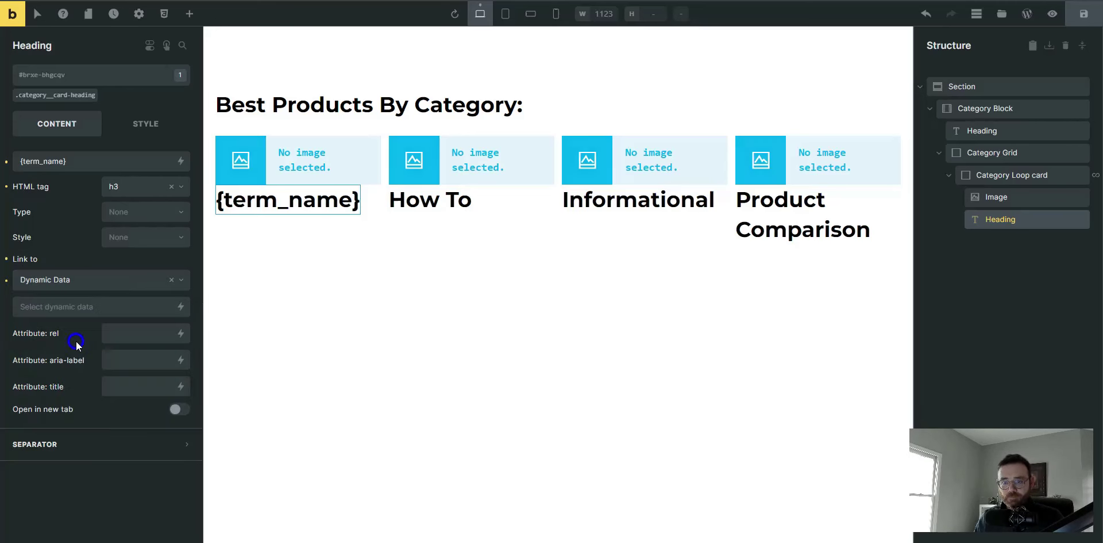
{"action": "left_click", "coordinate": [181, 306]}
{"action": "type", "text": "term"}
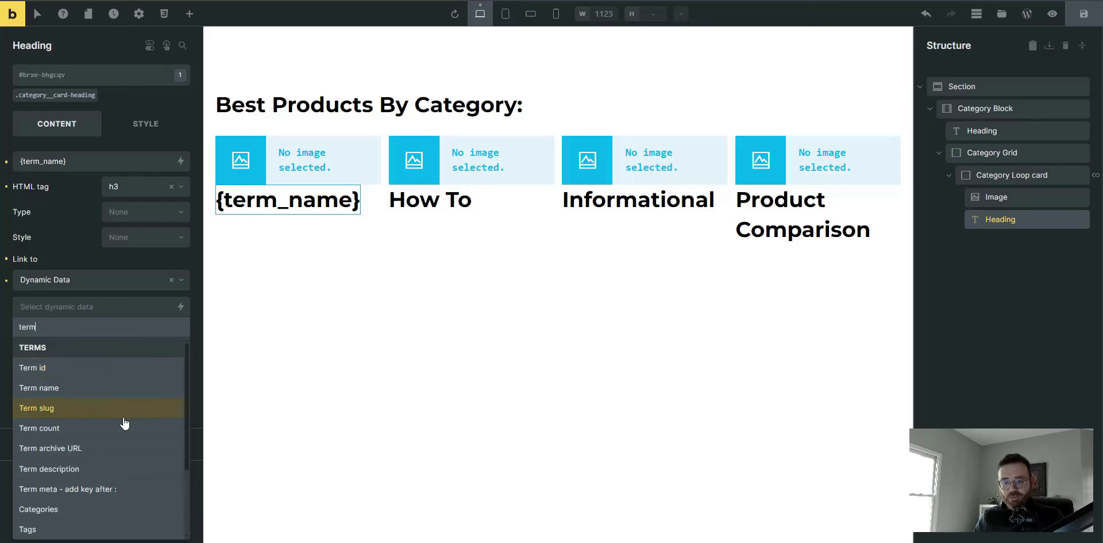
{"action": "scroll", "coordinate": [124, 423], "scroll_direction": "down", "scroll_amount": 1}
{"action": "scroll", "coordinate": [124, 423], "scroll_direction": "down", "scroll_amount": 2}
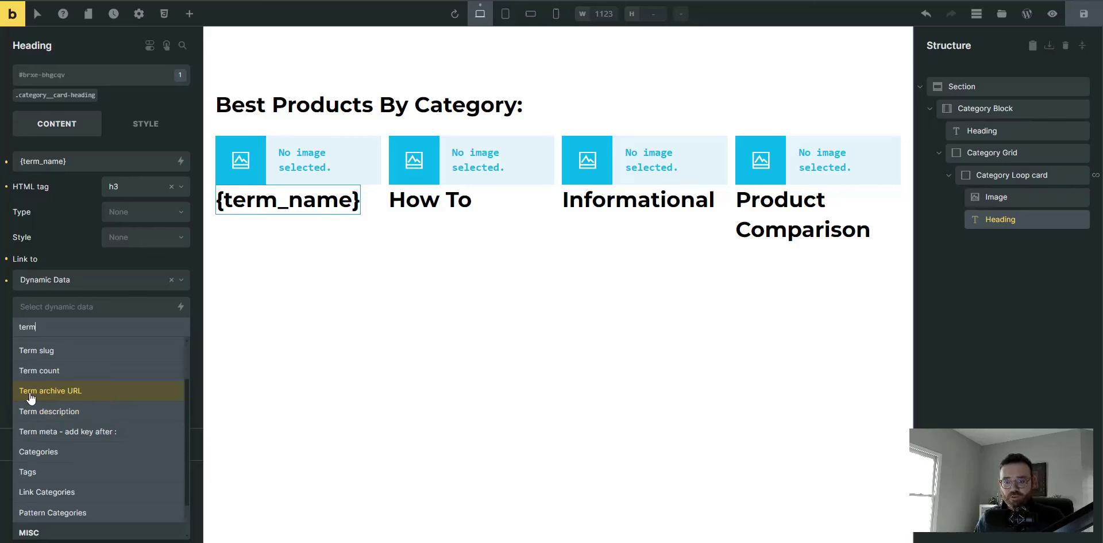
{"action": "left_click", "coordinate": [89, 394]}
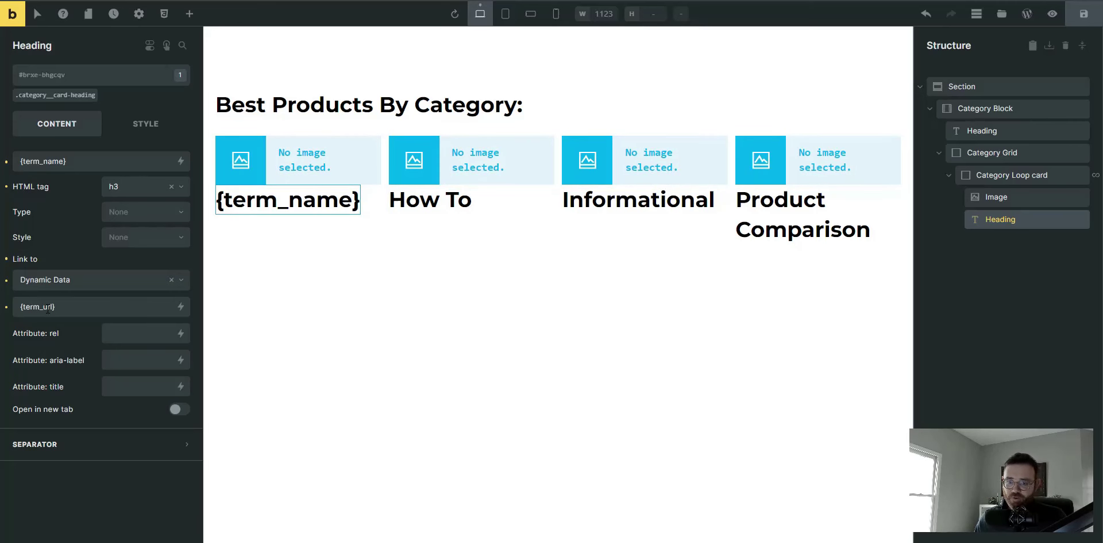
{"action": "left_click", "coordinate": [77, 308]}
{"action": "left_click_drag", "start_coordinate": [77, 308], "coordinate": [21, 308]}
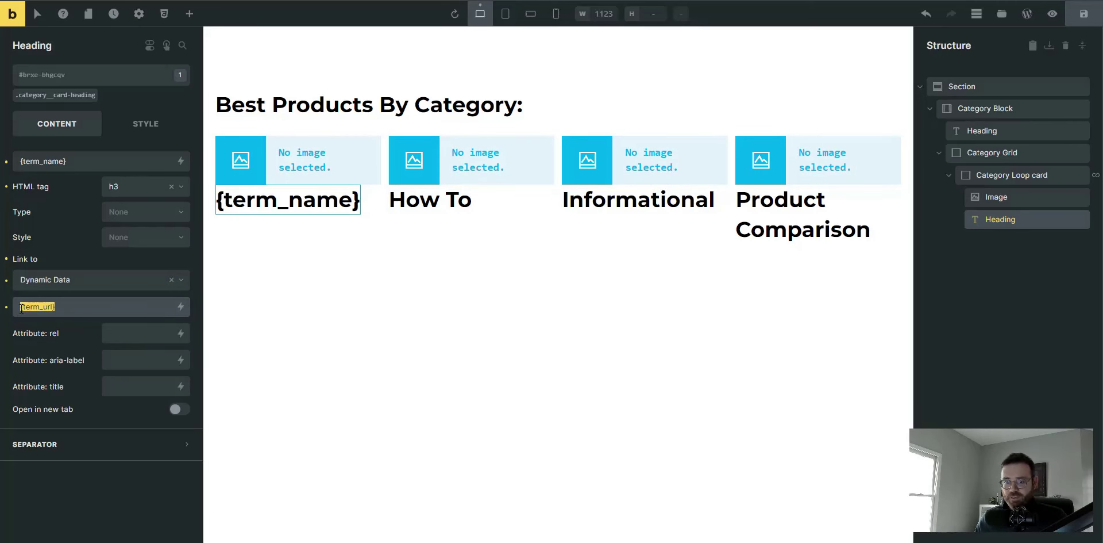
Save the template and open the category section on the front-end page.
{"action": "left_click", "coordinate": [1086, 17]}
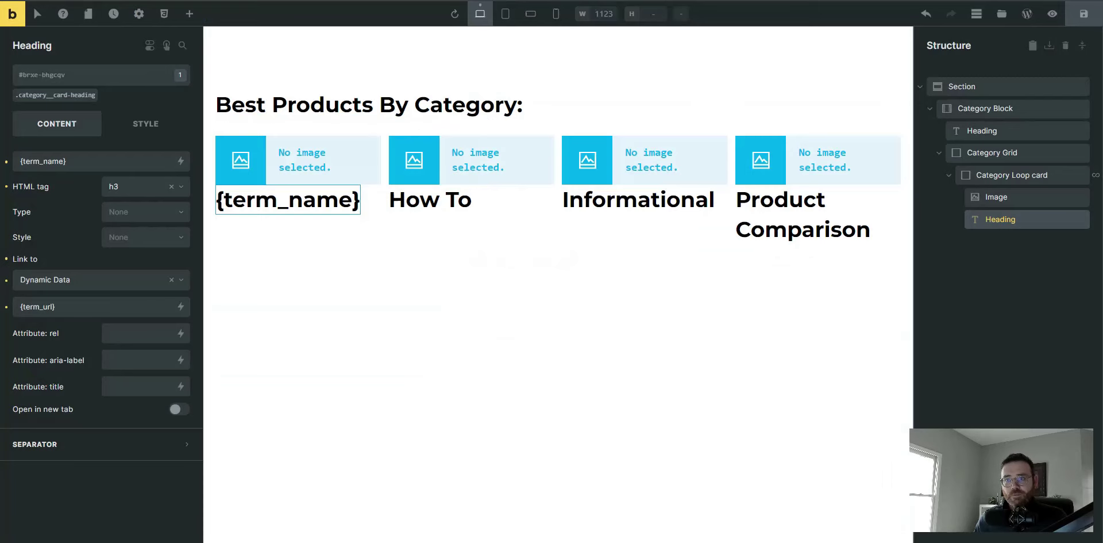
{"action": "left_click", "coordinate": [1053, 14]}
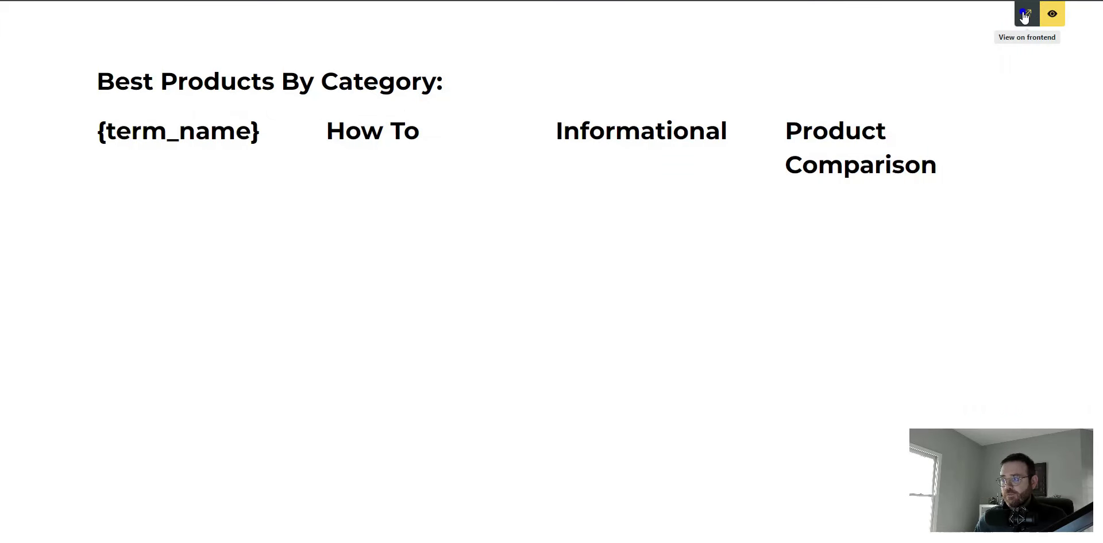
{"action": "left_click", "coordinate": [1026, 14]}
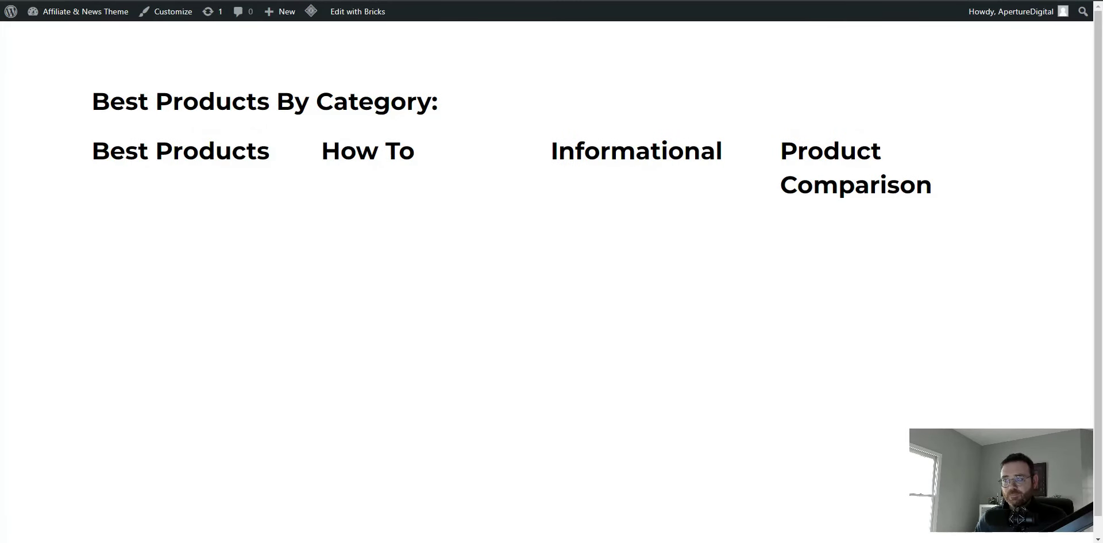
Test the Best Products and How To heading links and examine the category archive they open.
{"action": "left_click", "coordinate": [194, 154]}
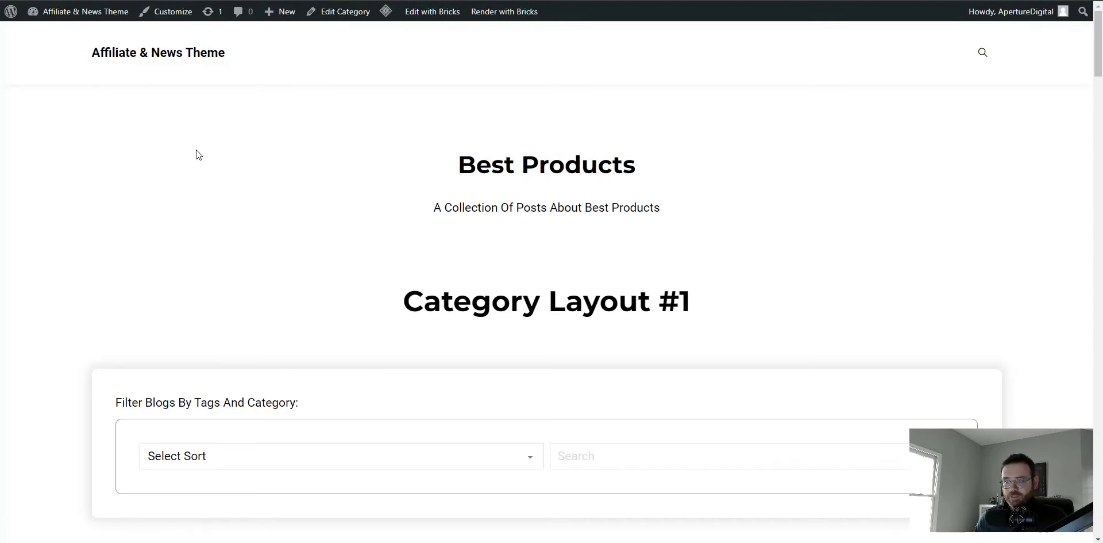
{"action": "scroll", "coordinate": [196, 151], "scroll_direction": "down", "scroll_amount": 10}
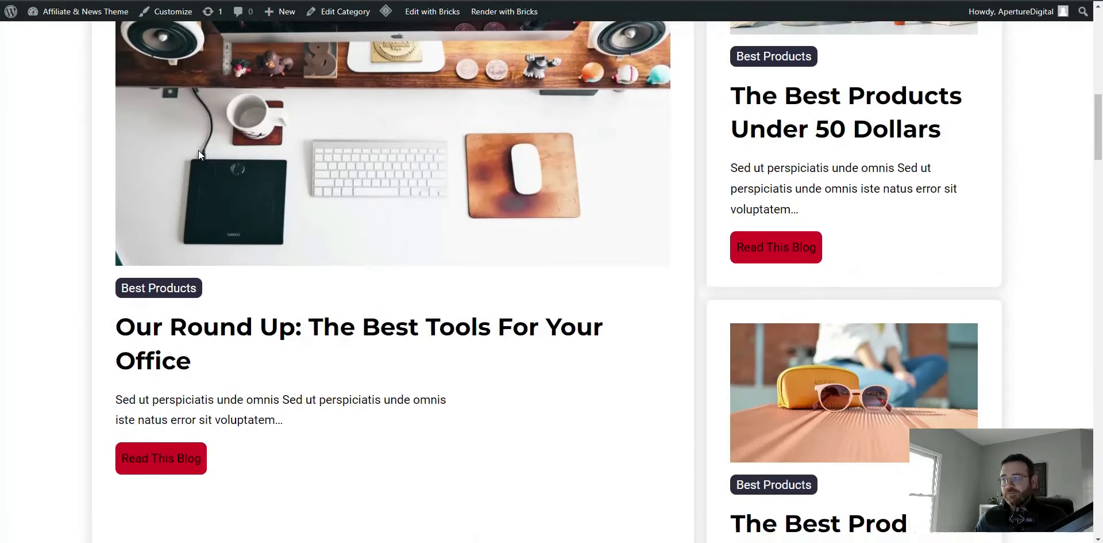
{"action": "scroll", "coordinate": [198, 150], "scroll_direction": "down", "scroll_amount": 6}
{"action": "scroll", "coordinate": [198, 150], "scroll_direction": "up", "scroll_amount": 11}
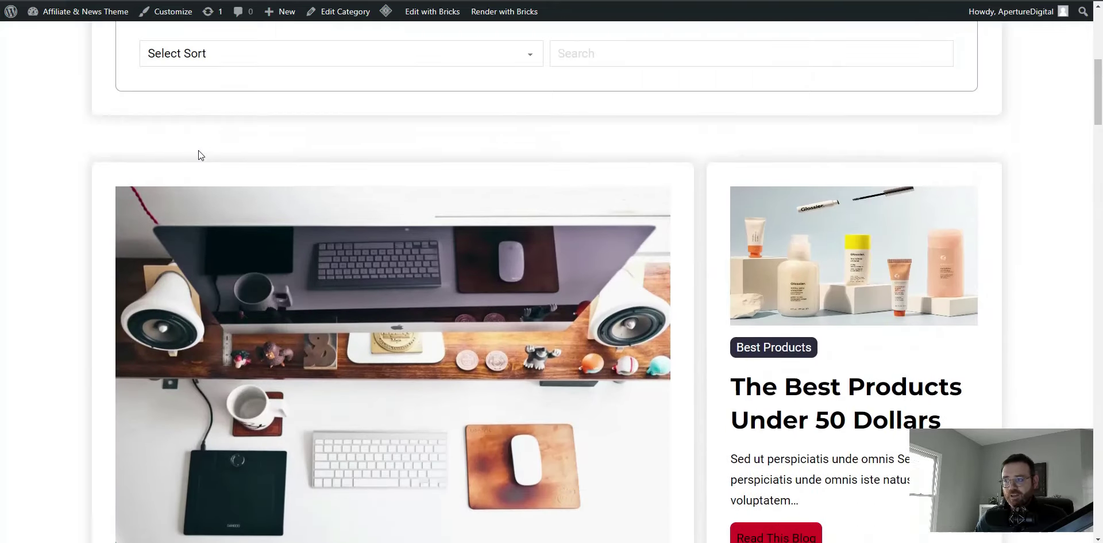
{"action": "scroll", "coordinate": [198, 150], "scroll_direction": "up", "scroll_amount": 6}
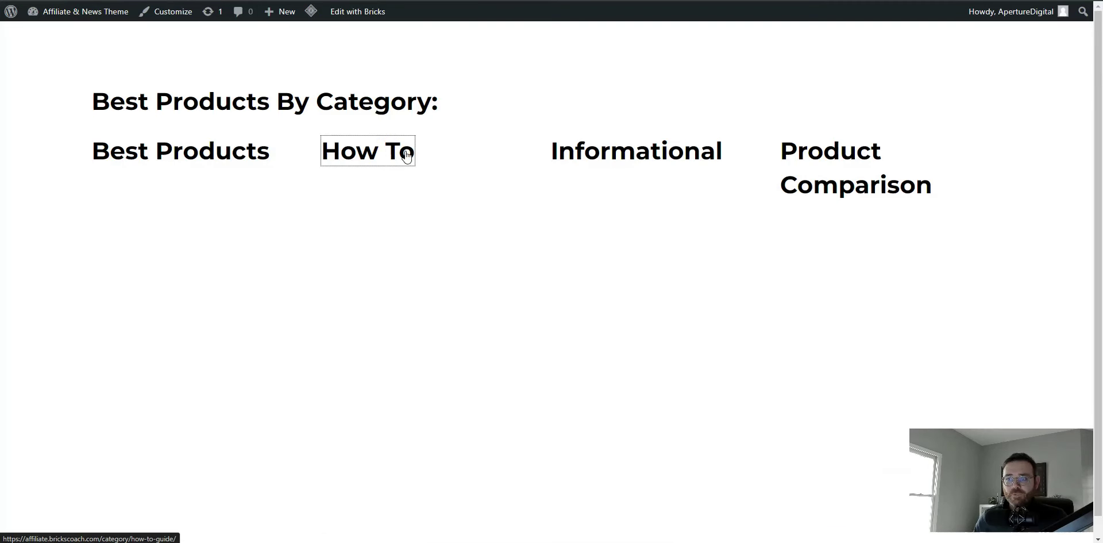
{"action": "left_click", "coordinate": [406, 152]}
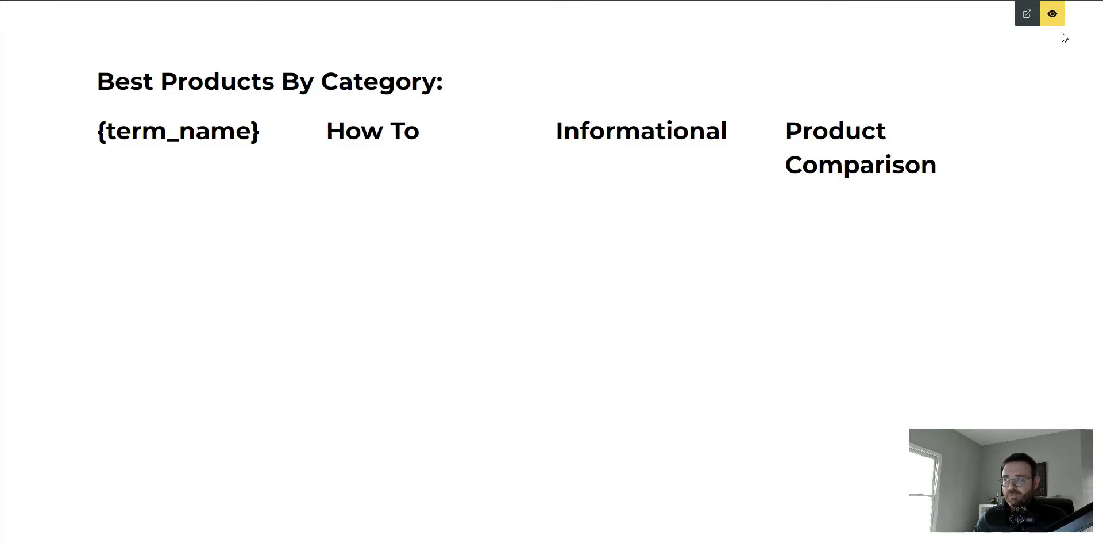
Return to the builder, review the loop card heading's {term_url} link setting and save the template.
{"action": "left_click", "coordinate": [1051, 22]}
{"action": "scroll", "coordinate": [138, 303], "scroll_direction": "down", "scroll_amount": 3}
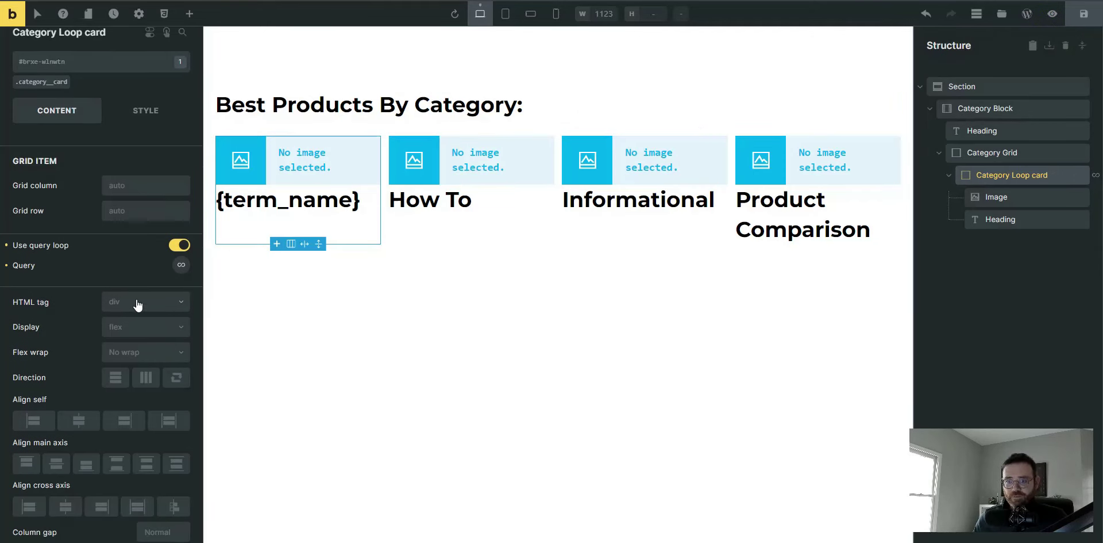
{"action": "left_click", "coordinate": [288, 202]}
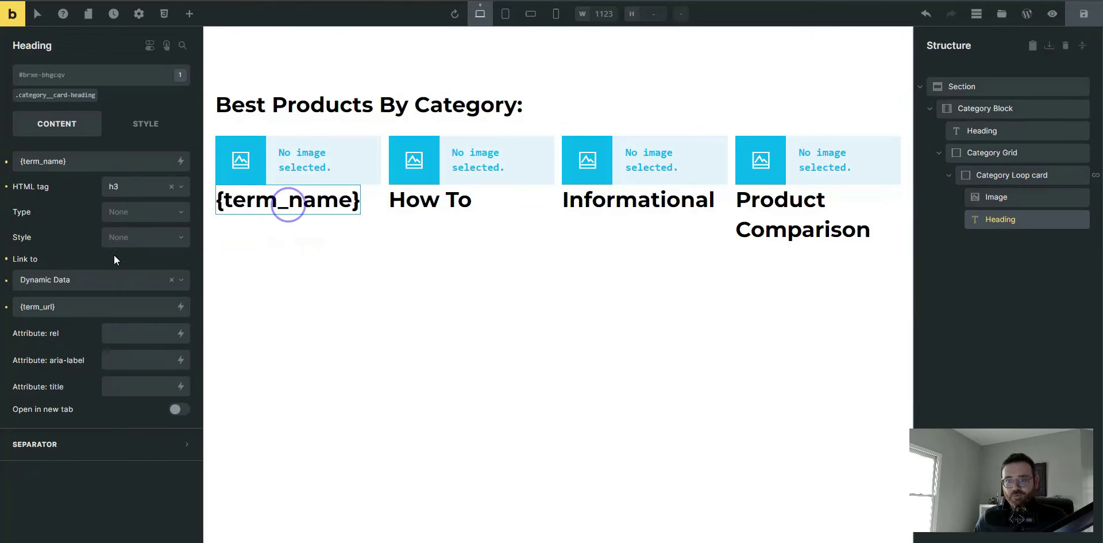
{"action": "left_click", "coordinate": [96, 307]}
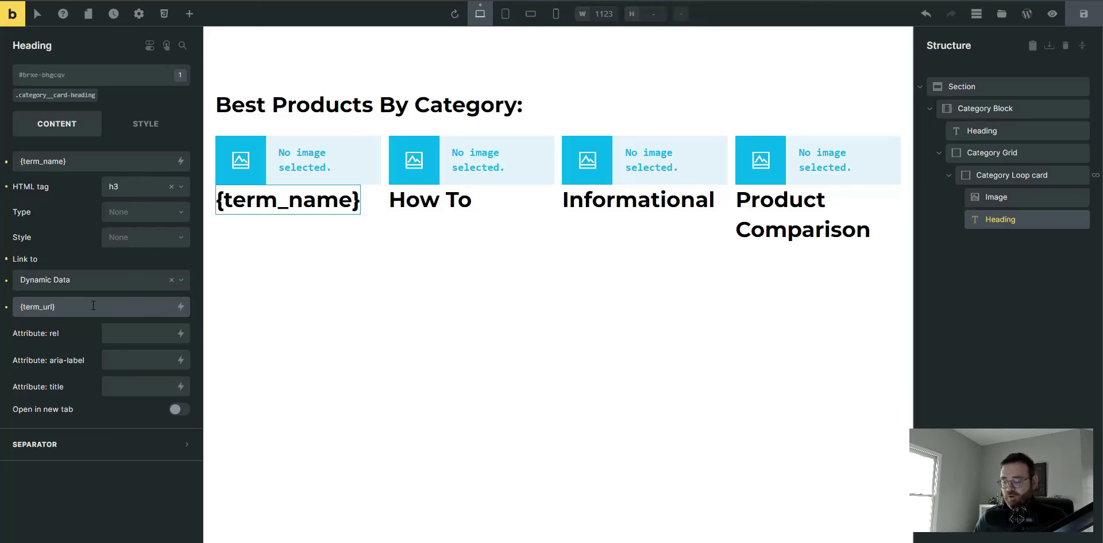
{"action": "left_click_drag", "start_coordinate": [60, 305], "coordinate": [26, 307]}
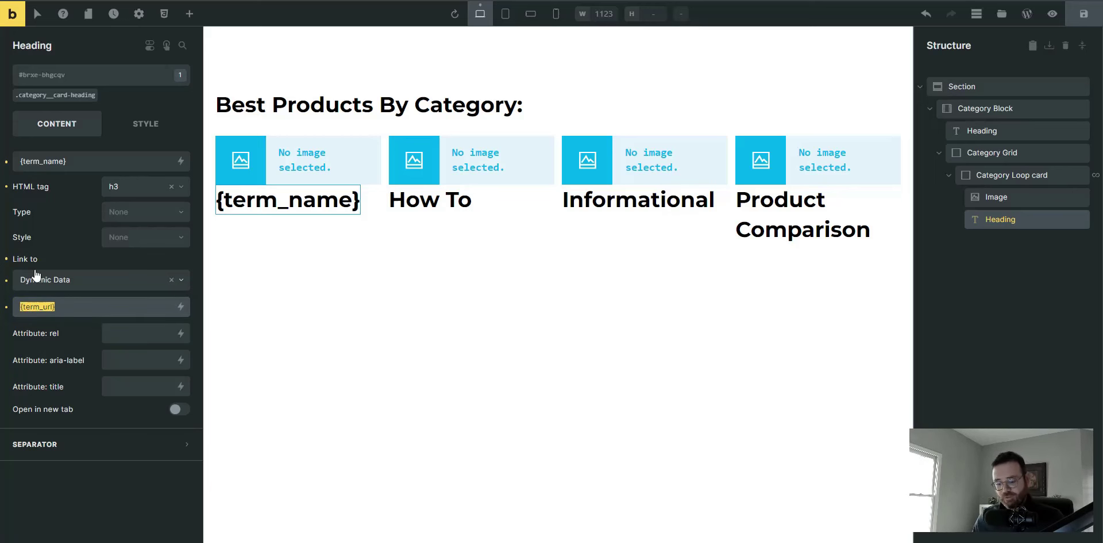
{"action": "key", "text": "ctrl+plus"}
{"action": "key", "text": "ctrl+plus"}
{"action": "key", "text": "ctrl+plus"}
{"action": "key", "text": "ctrl+plus"}
{"action": "scroll", "coordinate": [56, 376], "scroll_direction": "down", "scroll_amount": 2}
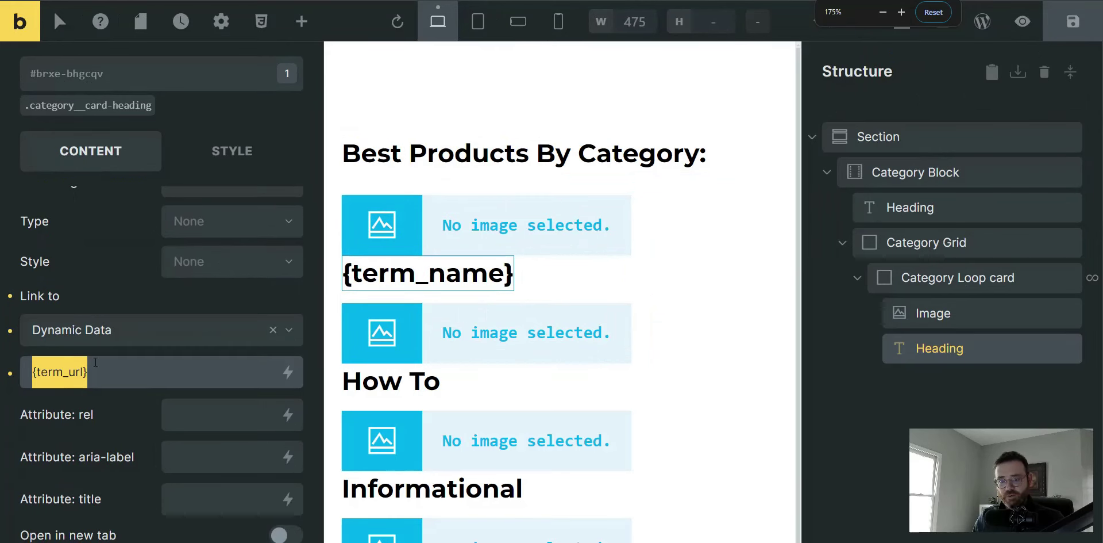
{"action": "key", "text": "ctrl+minus"}
{"action": "key", "text": "ctrl+minus"}
{"action": "key", "text": "ctrl+minus"}
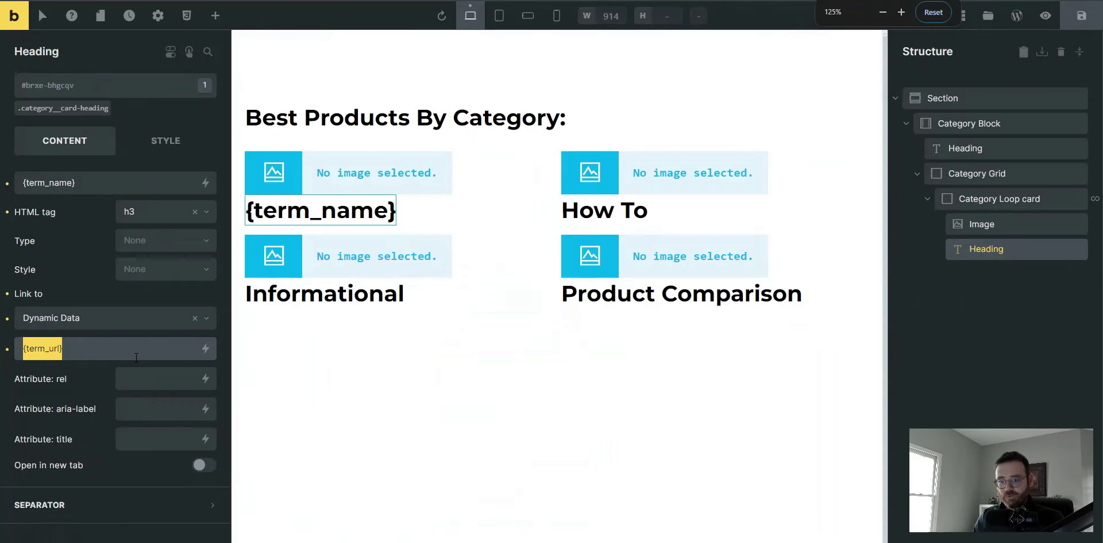
{"action": "left_click", "coordinate": [1083, 13]}
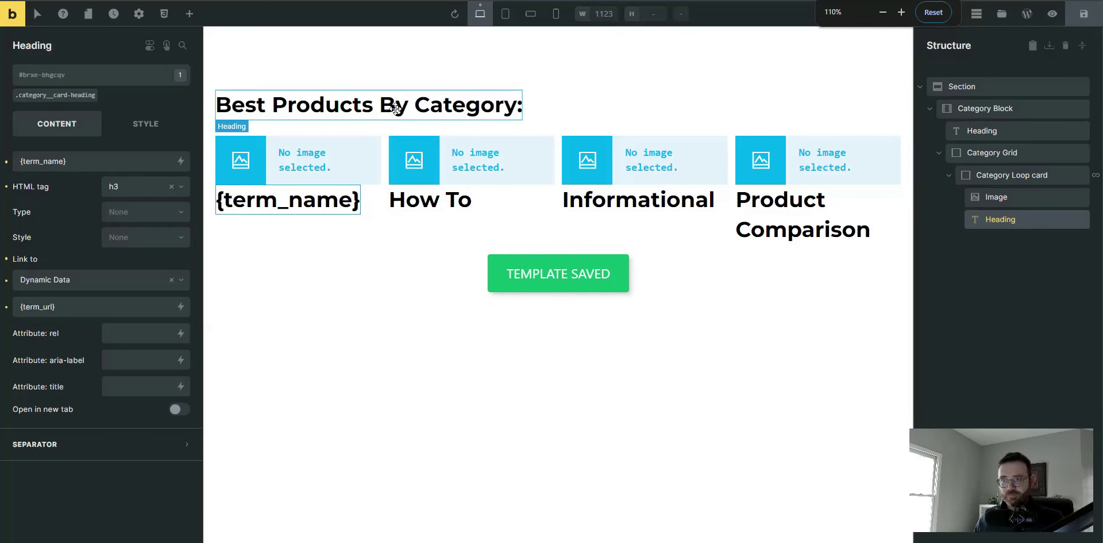
Switch to the WordPress admin and copy the file URL of the best-products image from the Media Library.
{"action": "left_click", "coordinate": [302, 160]}
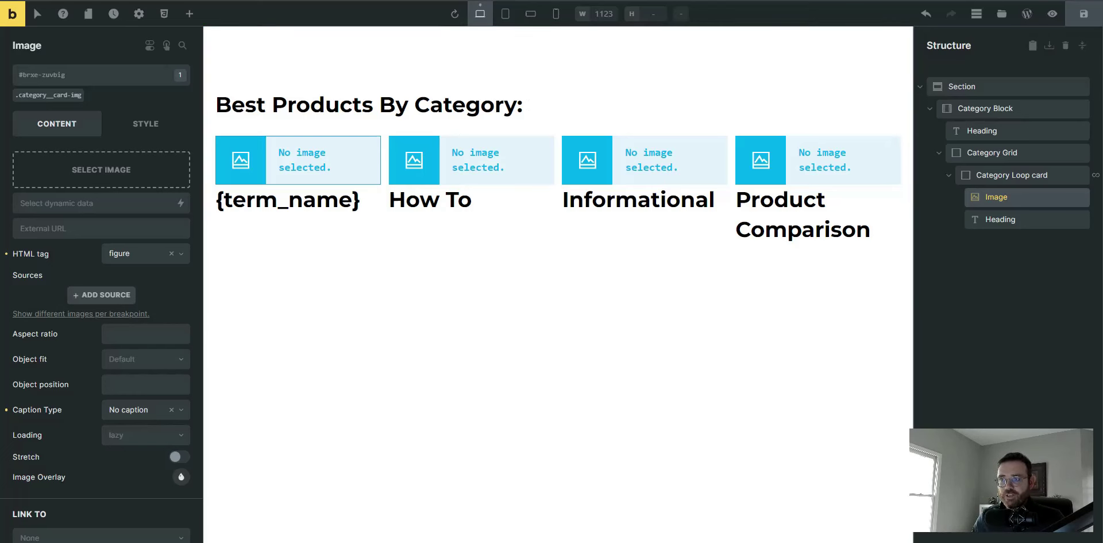
{"action": "left_click", "coordinate": [500, 1]}
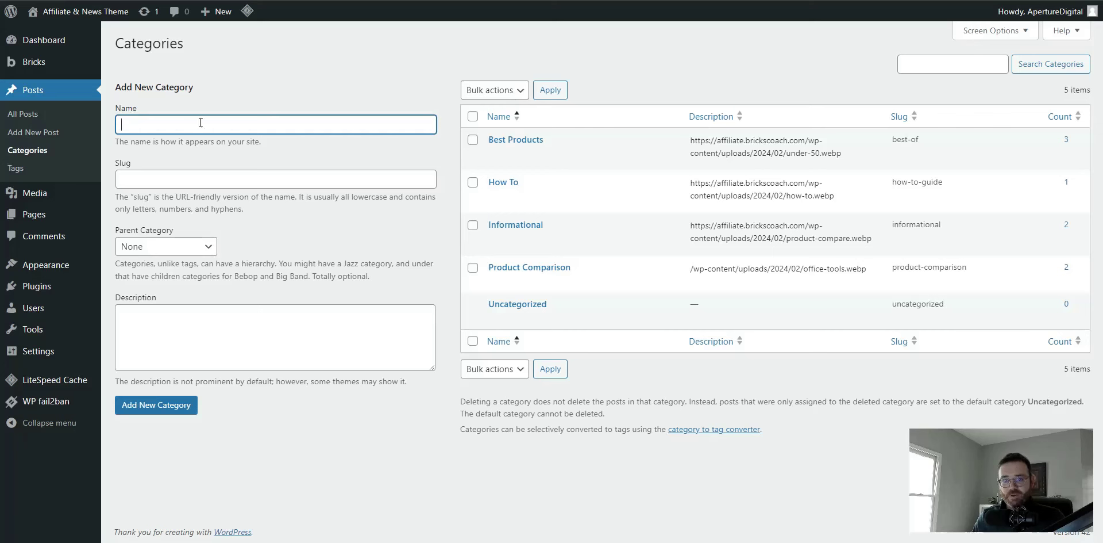
{"action": "left_click", "coordinate": [36, 198]}
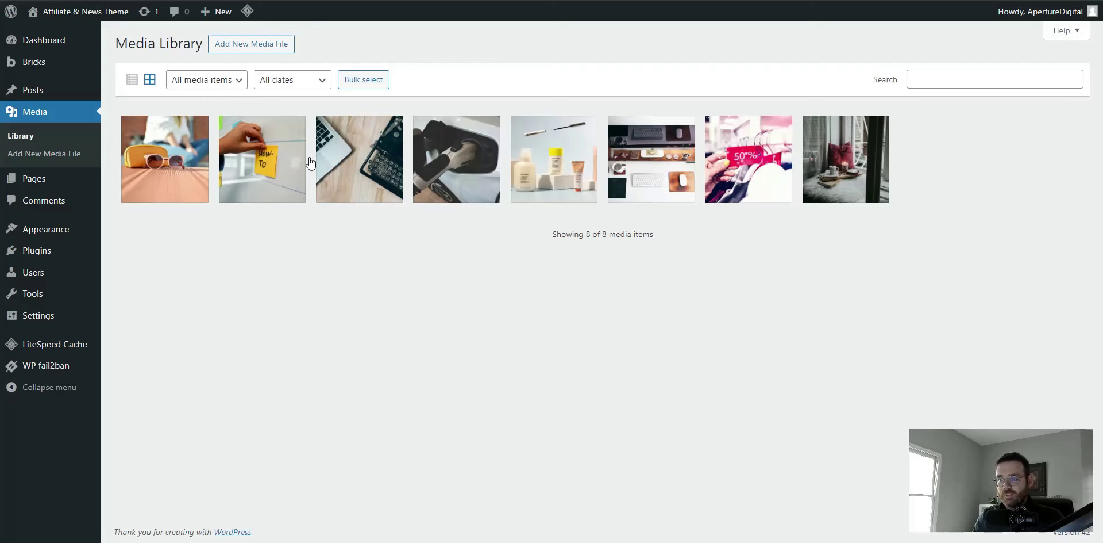
{"action": "left_click", "coordinate": [154, 164]}
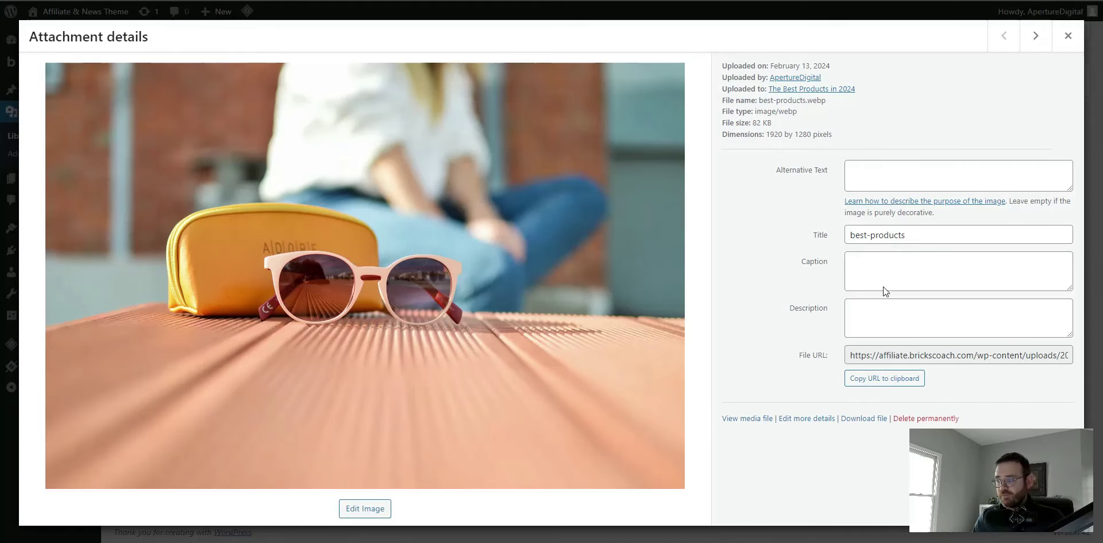
{"action": "left_click", "coordinate": [880, 379]}
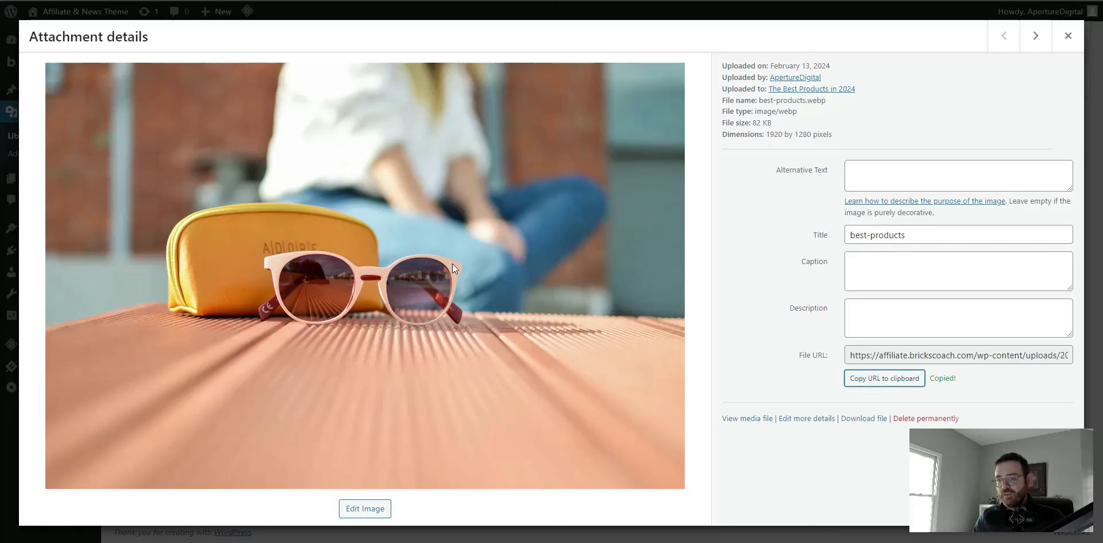
{"action": "left_click", "coordinate": [1068, 36]}
{"action": "mouse_move", "coordinate": [50, 68]}
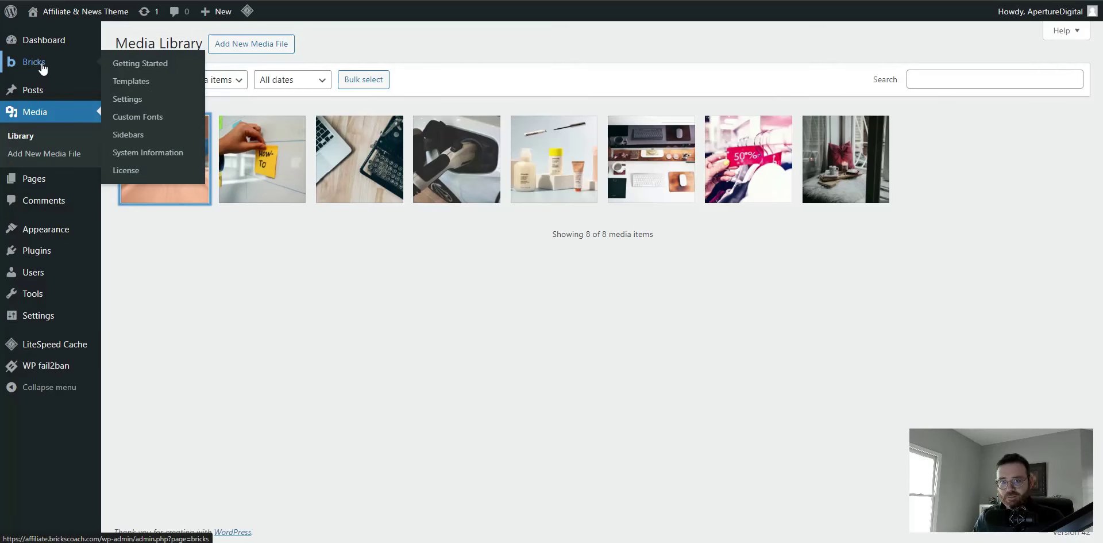
Open the Best Products and How To post categories for editing and examine the image URL in each description.
{"action": "left_click", "coordinate": [46, 90]}
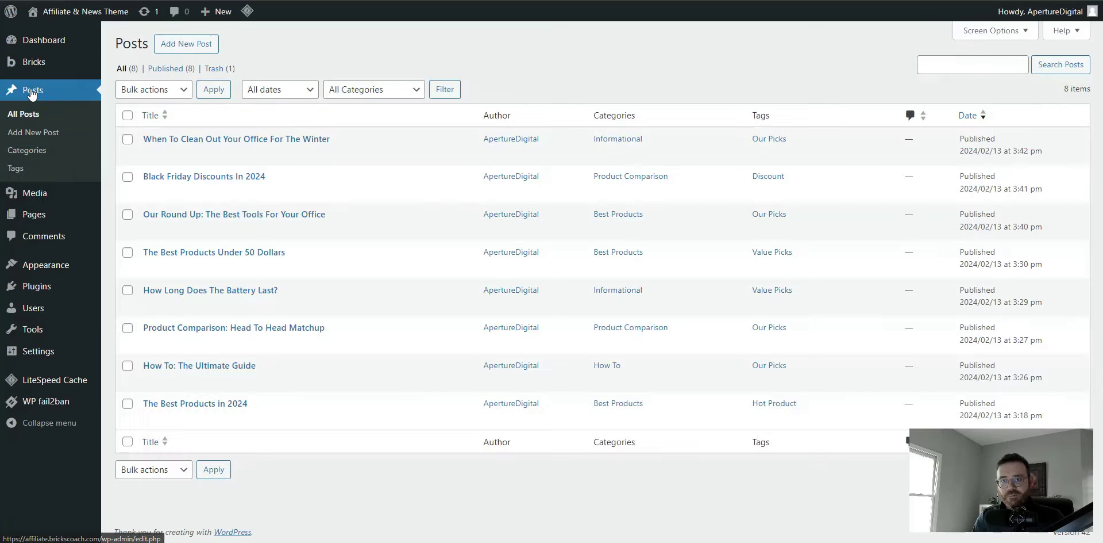
{"action": "left_click", "coordinate": [33, 151]}
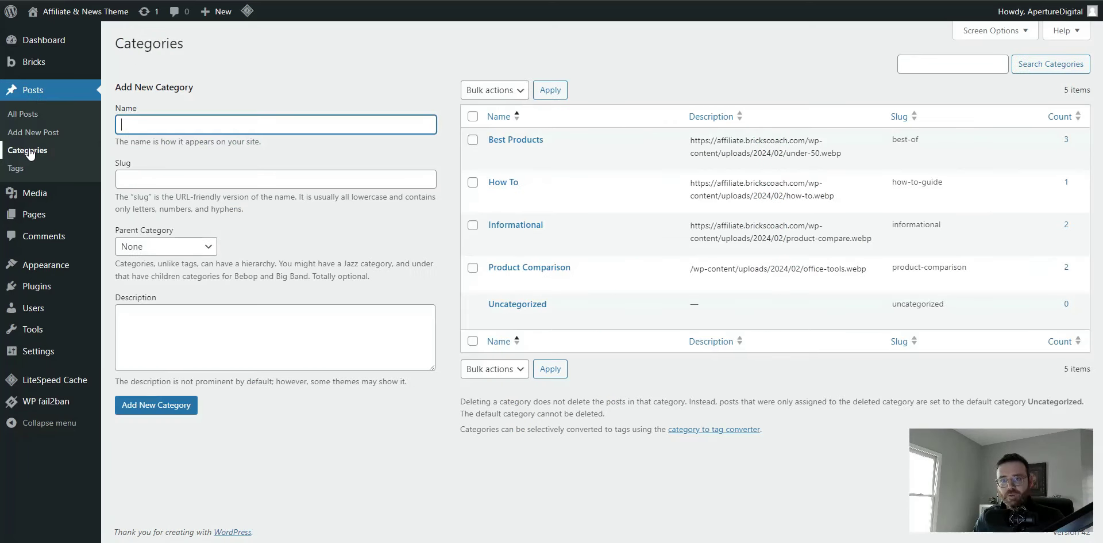
{"action": "left_click", "coordinate": [492, 154]}
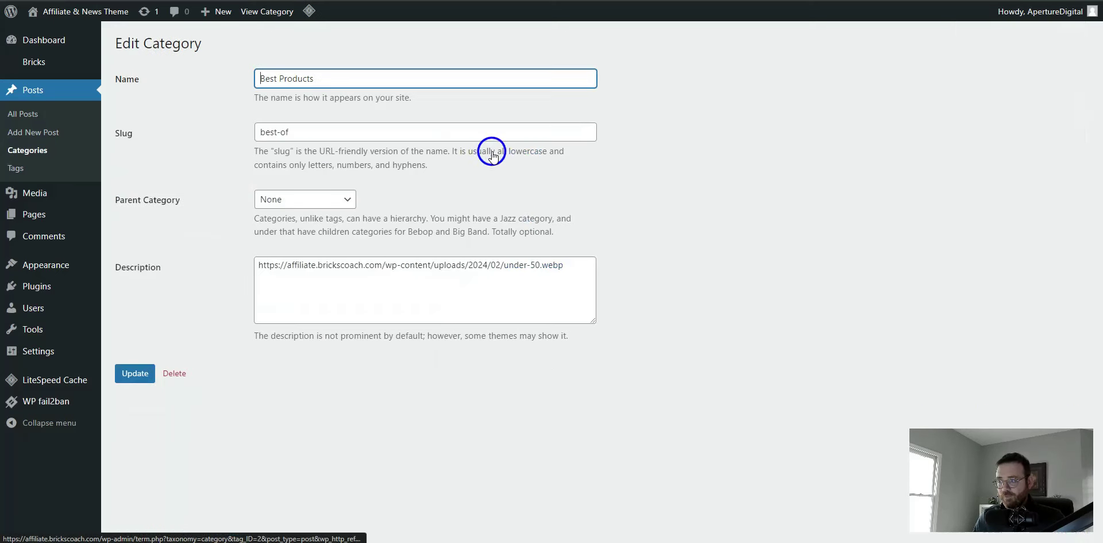
{"action": "left_click_drag", "start_coordinate": [258, 264], "coordinate": [598, 265]}
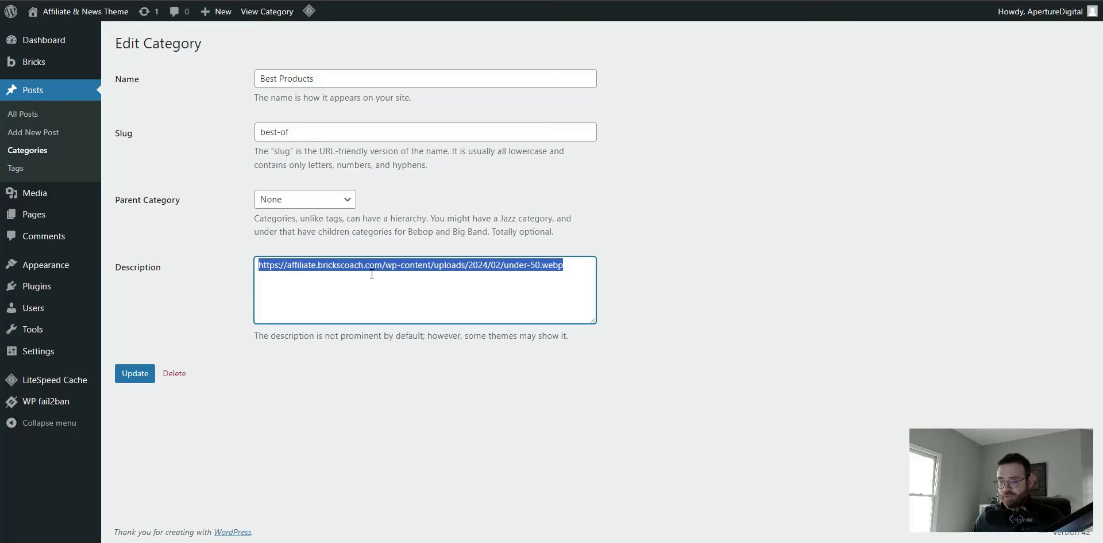
{"action": "left_click", "coordinate": [294, 296]}
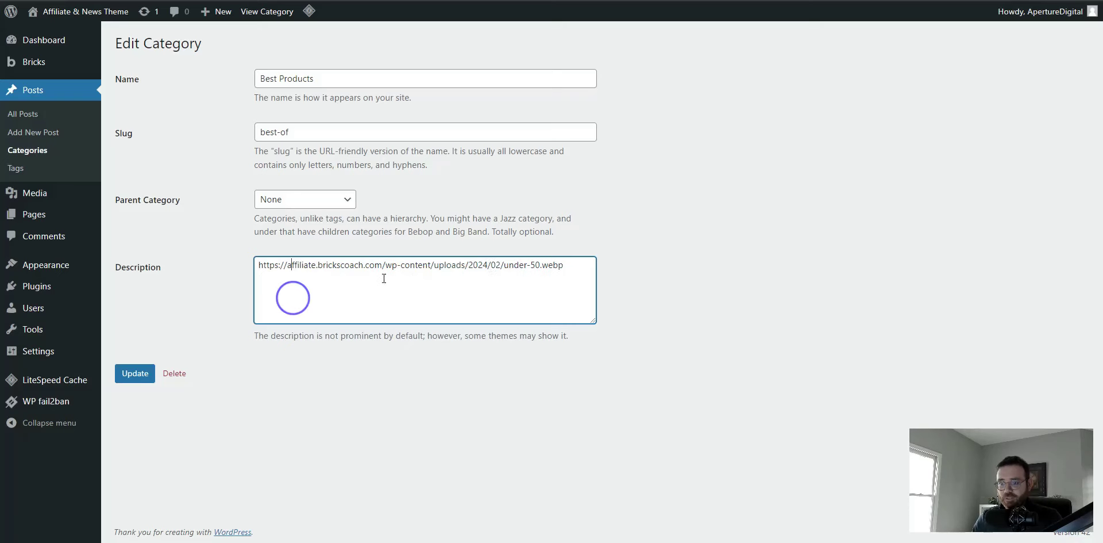
{"action": "left_click_drag", "start_coordinate": [574, 266], "coordinate": [257, 273]}
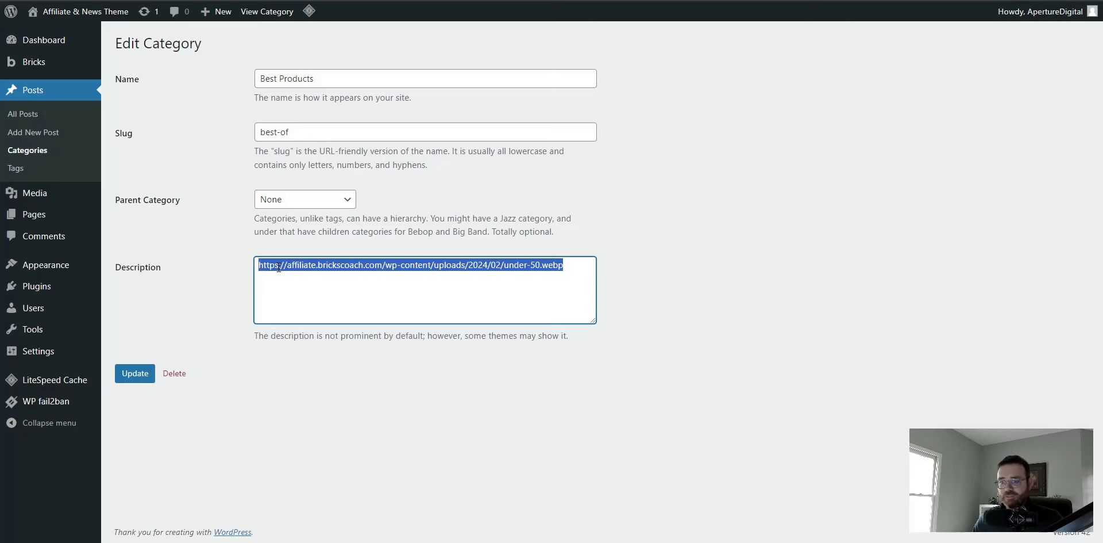
{"action": "left_click", "coordinate": [32, 151]}
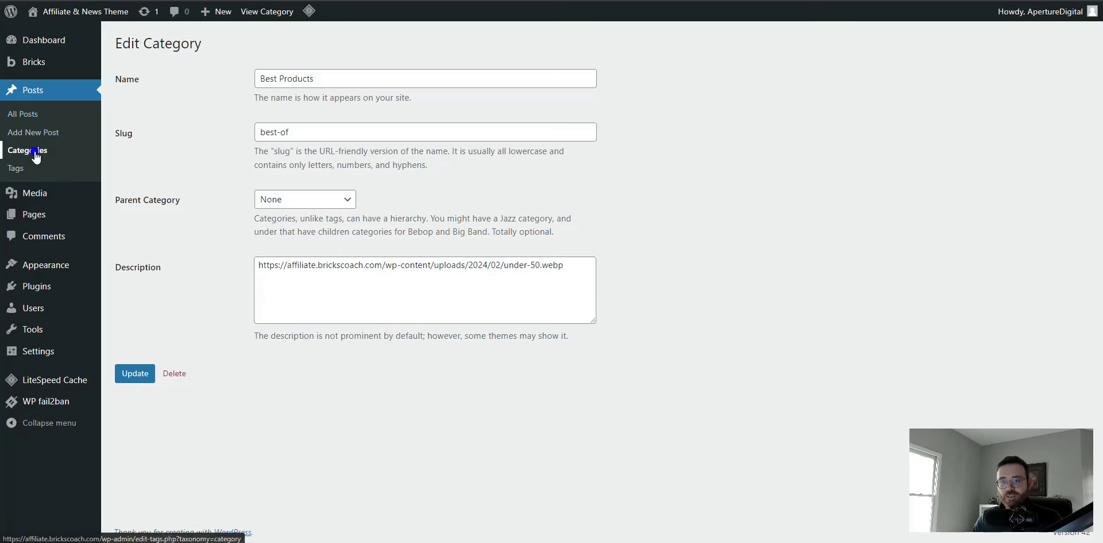
{"action": "left_click", "coordinate": [504, 182]}
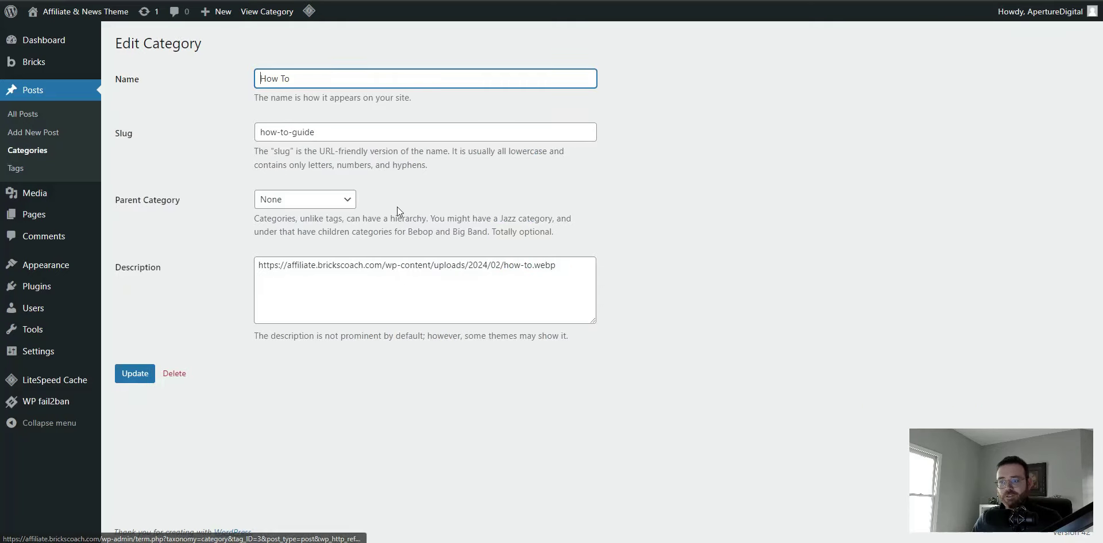
{"action": "left_click_drag", "start_coordinate": [567, 273], "coordinate": [251, 276]}
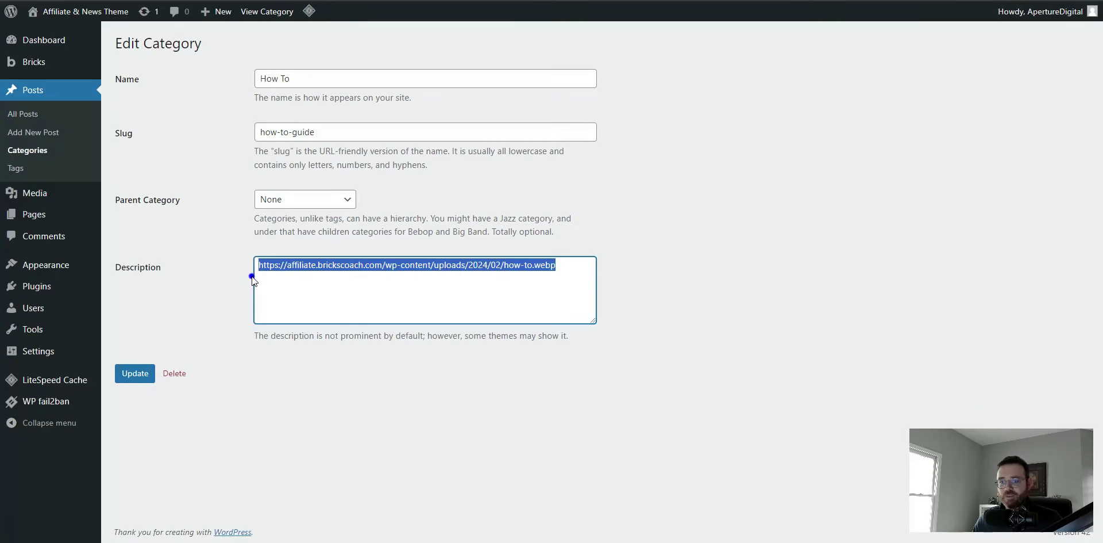
Copy the file URL of the product-compare image from the Media Library.
{"action": "left_click", "coordinate": [38, 191]}
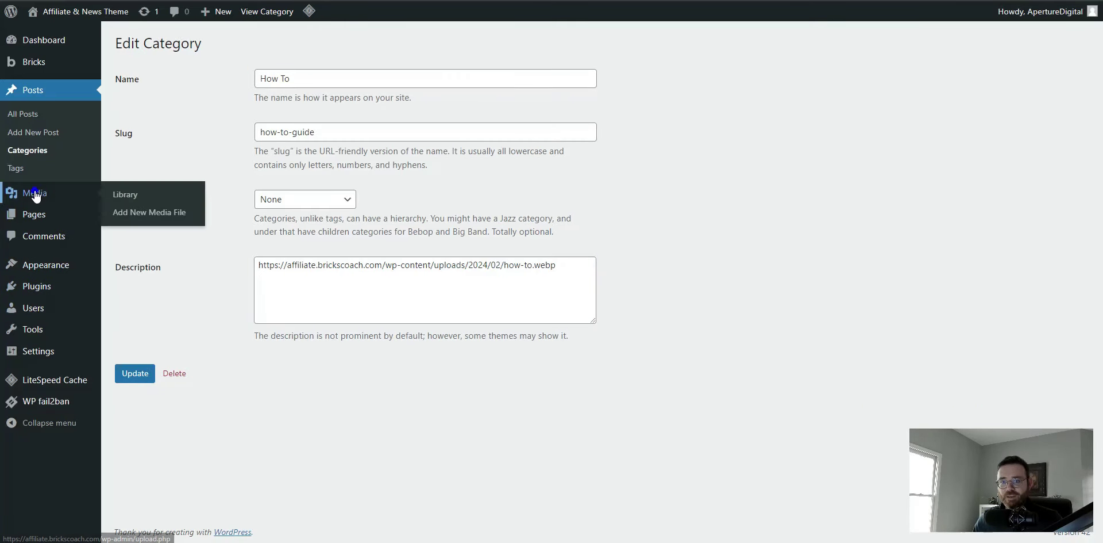
{"action": "left_click", "coordinate": [359, 164]}
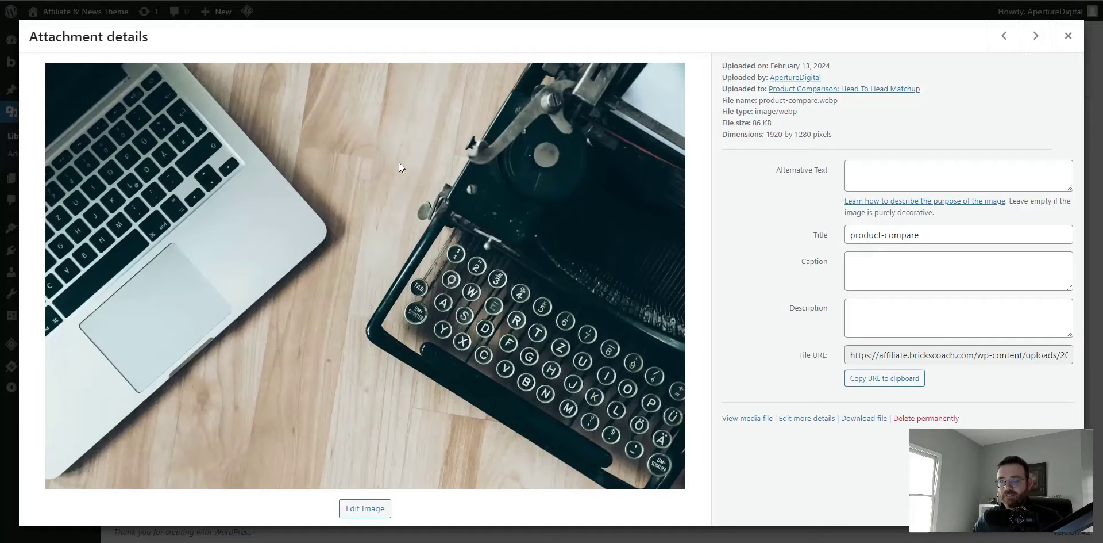
{"action": "left_click", "coordinate": [883, 379]}
{"action": "left_click", "coordinate": [1068, 35]}
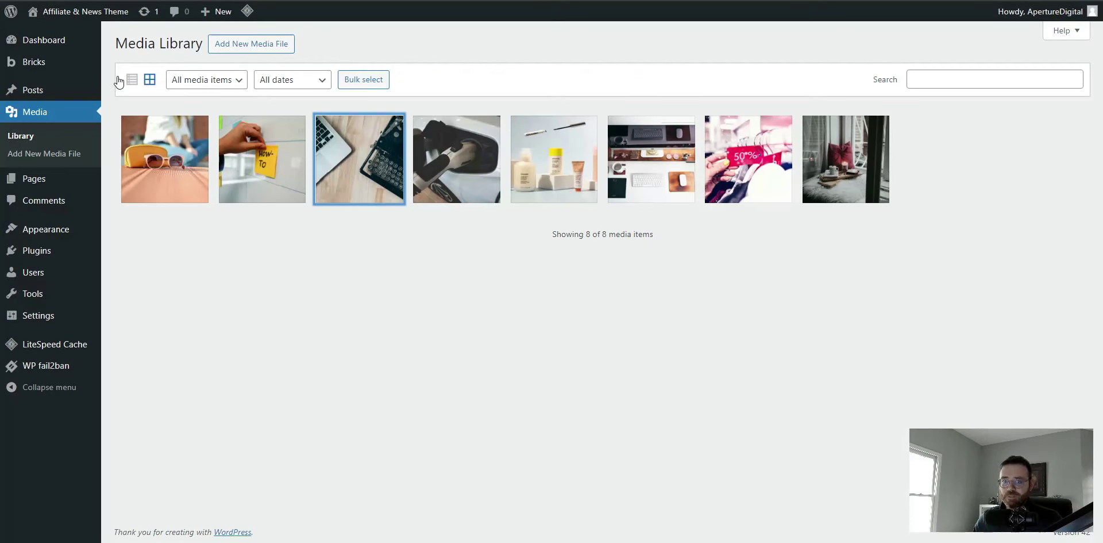
Update the How To category with the how-to.webp image URL as its description.
{"action": "mouse_move", "coordinate": [33, 90]}
{"action": "left_click", "coordinate": [131, 128]}
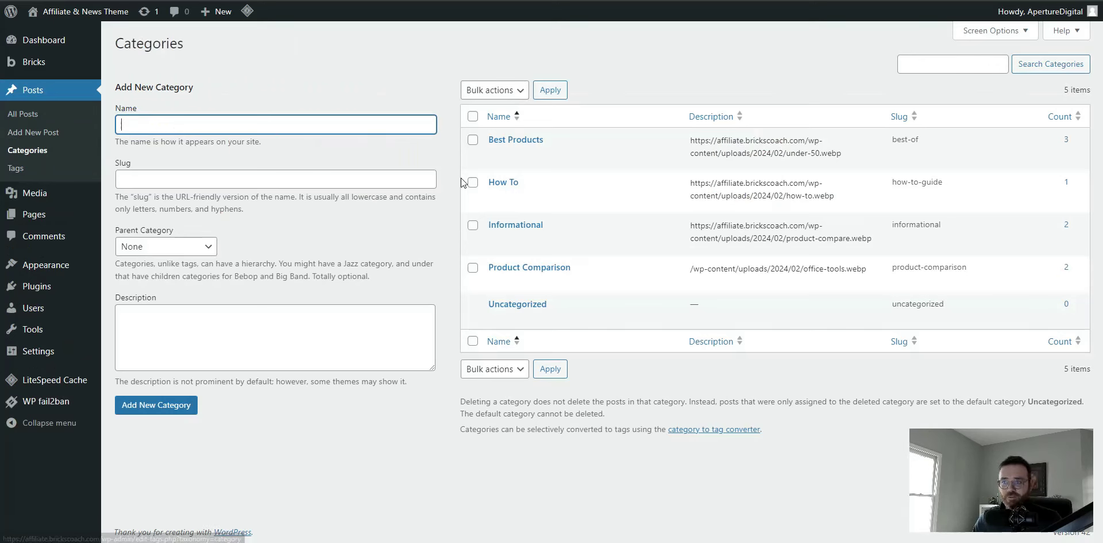
{"action": "left_click", "coordinate": [496, 197]}
{"action": "left_click_drag", "start_coordinate": [586, 270], "coordinate": [246, 278]}
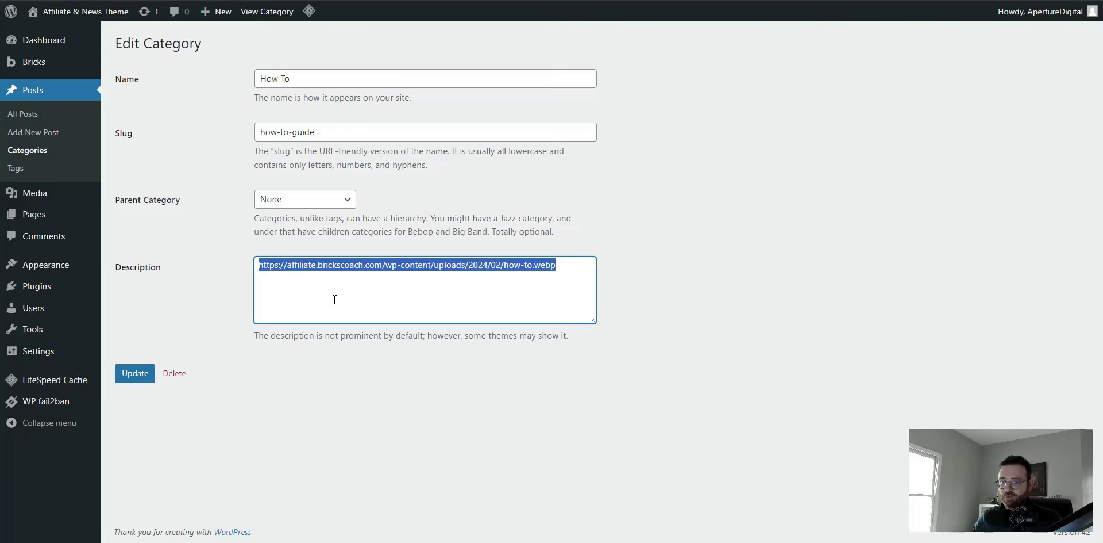
{"action": "left_click", "coordinate": [133, 380]}
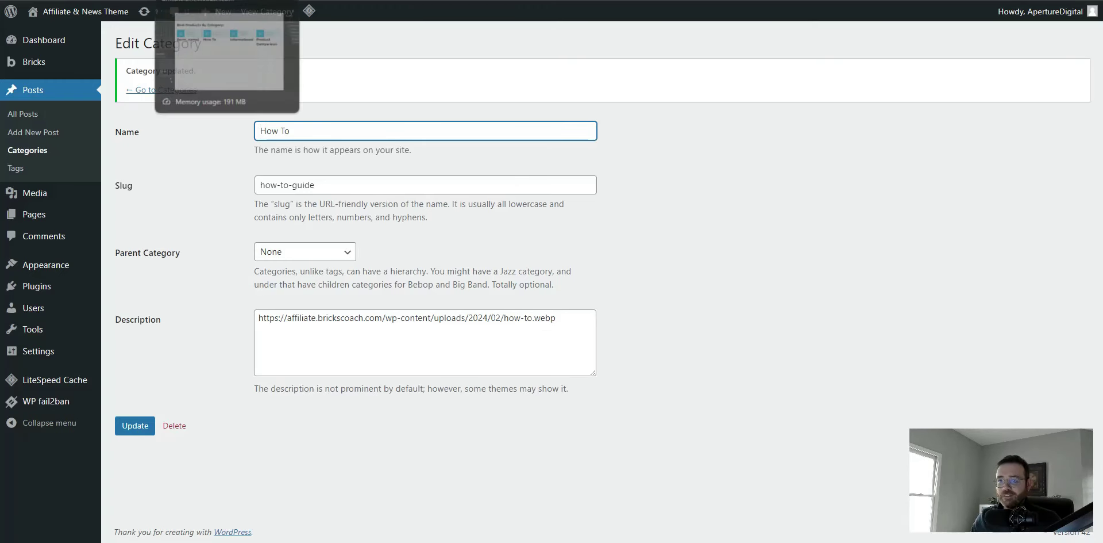
Switch to the Bricks builder, try the static how-to.webp library image in the loop card and remove it.
{"action": "left_click", "coordinate": [190, 1]}
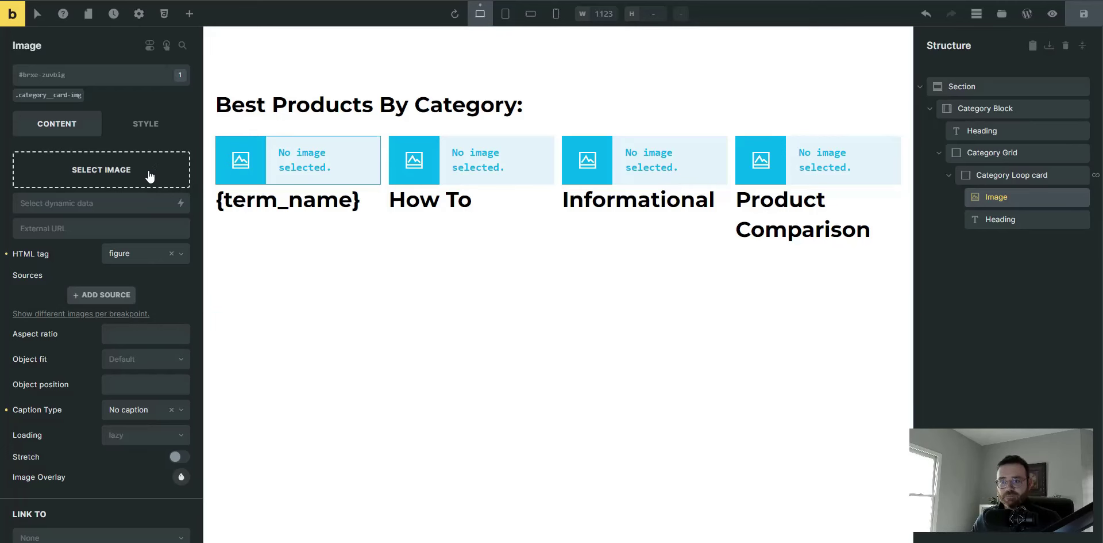
{"action": "left_click", "coordinate": [111, 172]}
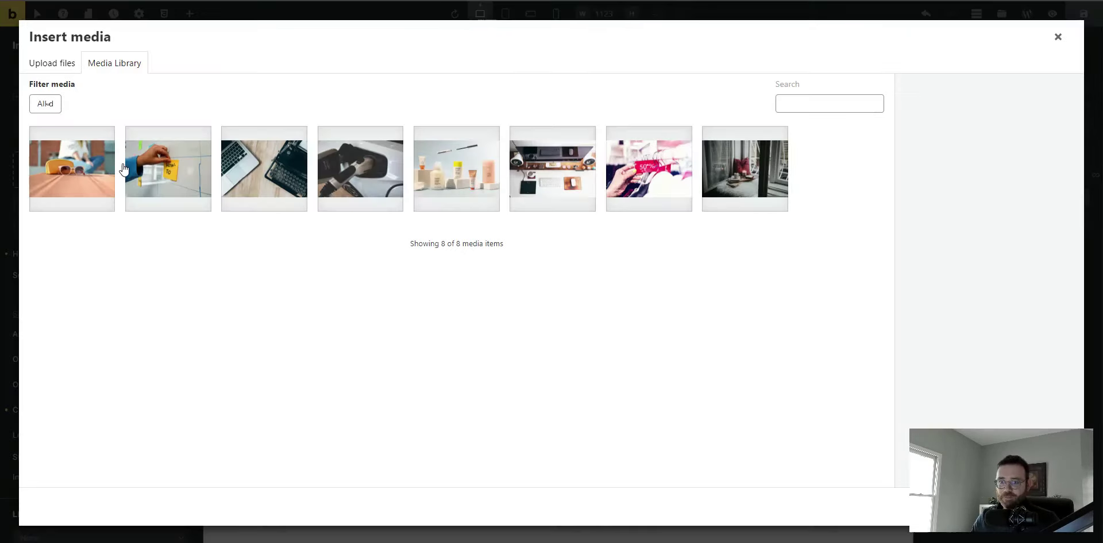
{"action": "left_click", "coordinate": [160, 168]}
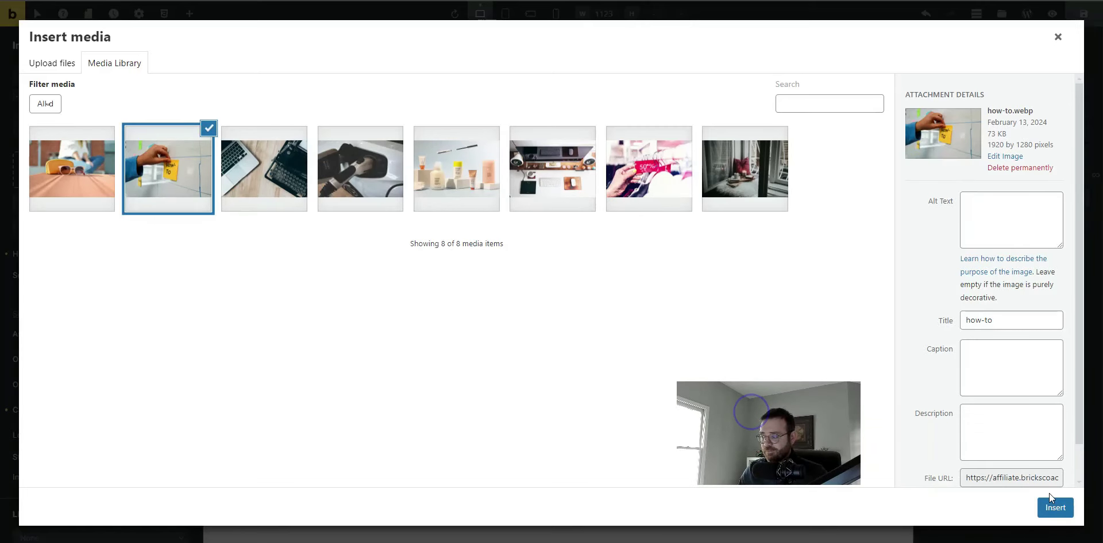
{"action": "left_click", "coordinate": [1057, 507]}
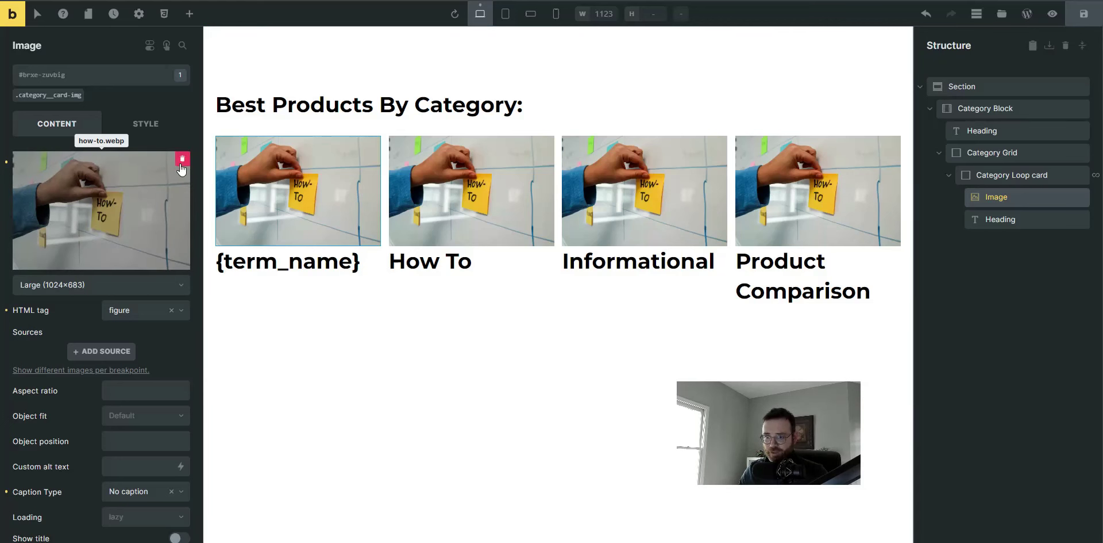
{"action": "left_click", "coordinate": [183, 160]}
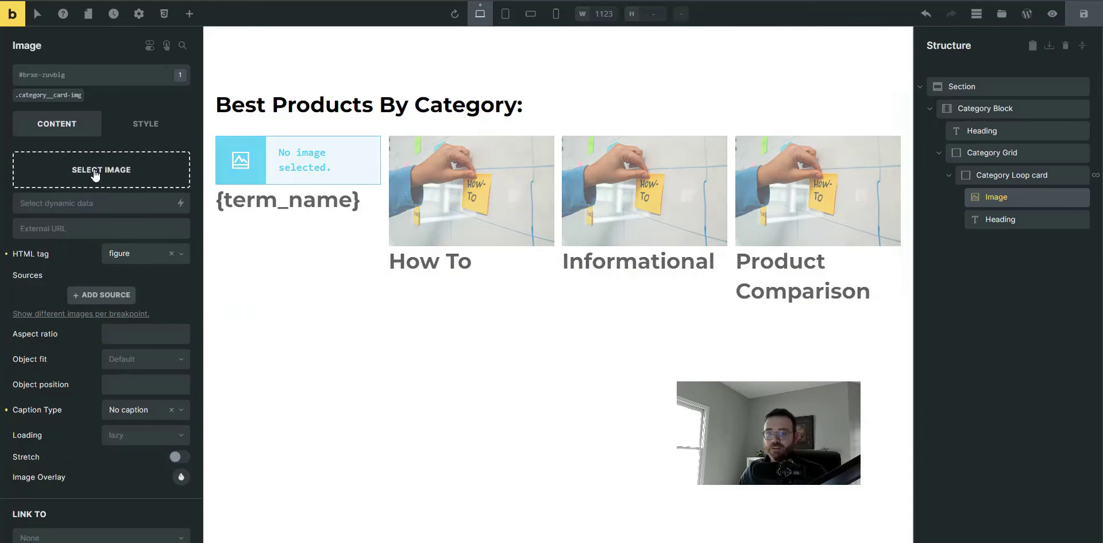
Set the loop card image's source to the Term description dynamic data.
{"action": "left_click", "coordinate": [181, 204]}
{"action": "type", "text": "term"}
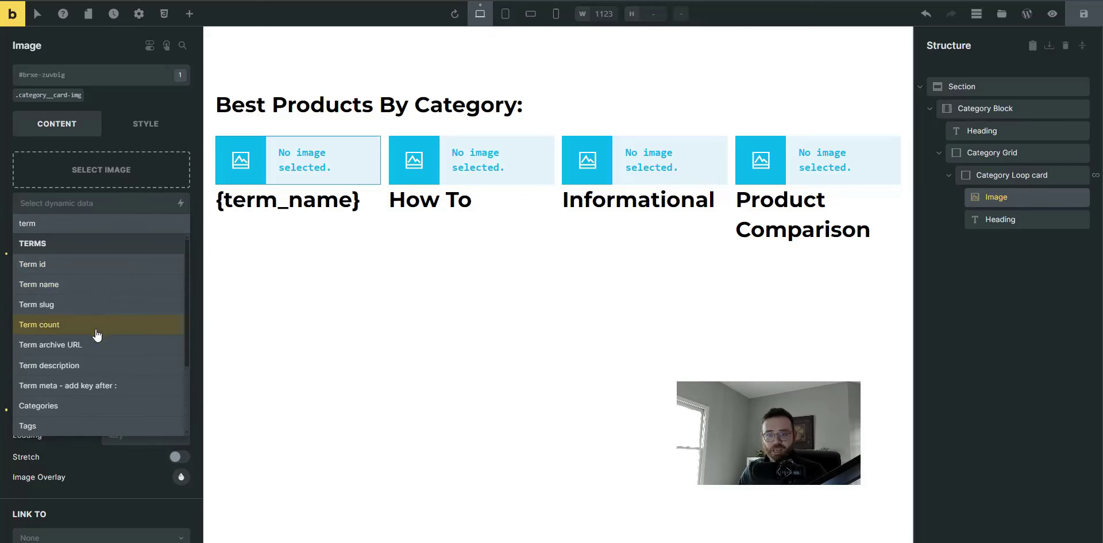
{"action": "left_click", "coordinate": [85, 365]}
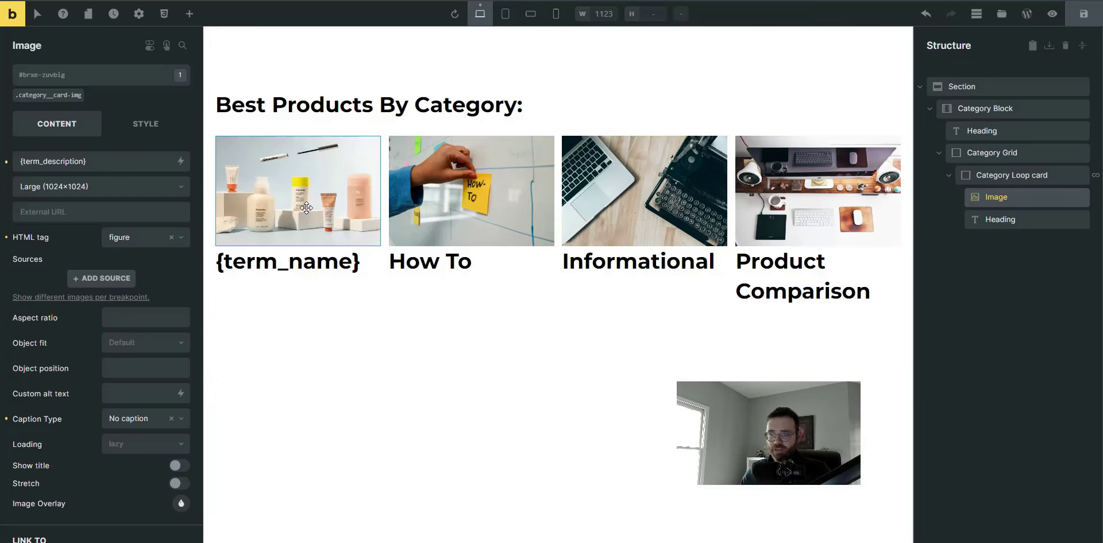
Save the template and review the Best Products By Category section on the front-end home page.
{"action": "left_click", "coordinate": [1082, 14]}
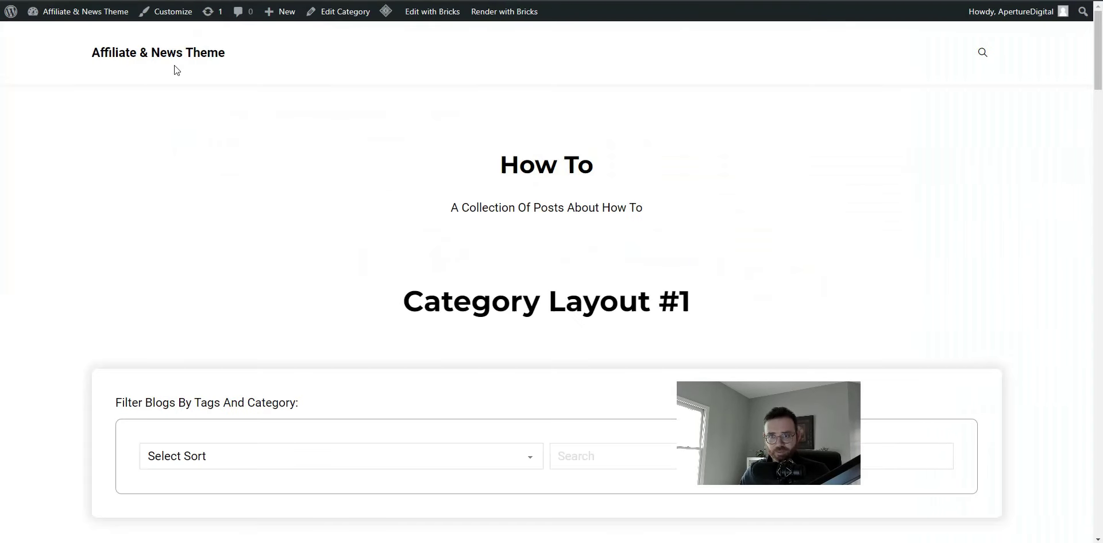
{"action": "left_click", "coordinate": [183, 60]}
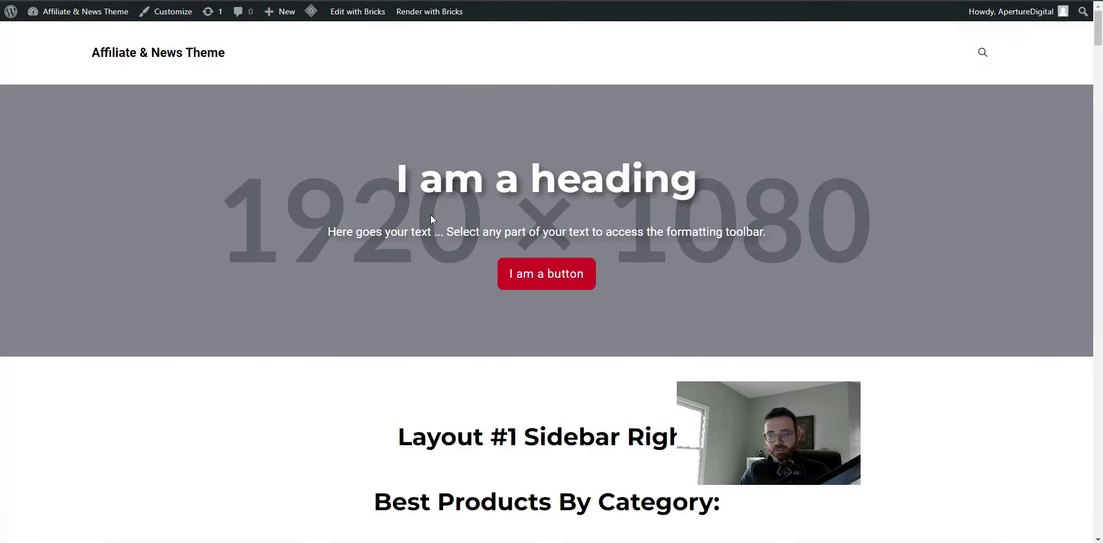
{"action": "scroll", "coordinate": [431, 216], "scroll_direction": "down", "scroll_amount": 6}
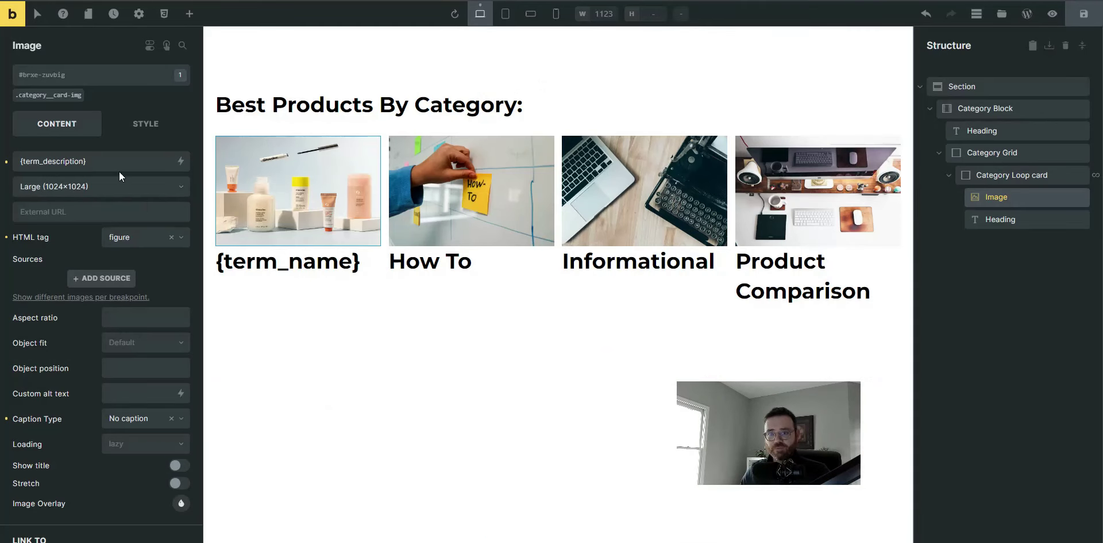
Return to the builder, review the loop card image's {term_description} source and save the template.
{"action": "left_click_drag", "start_coordinate": [108, 161], "coordinate": [23, 163]}
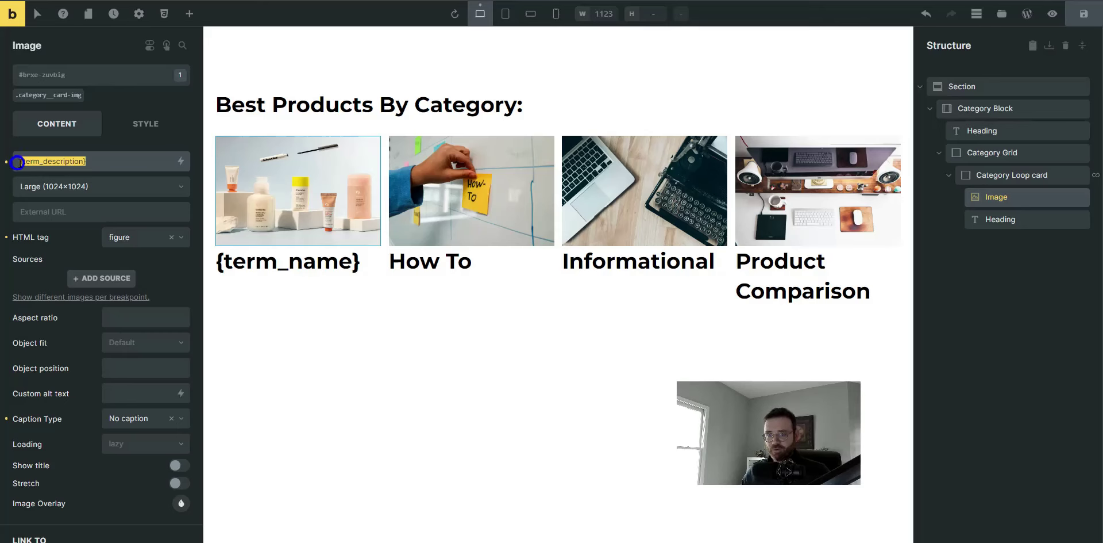
{"action": "key", "text": "ctrl+plus"}
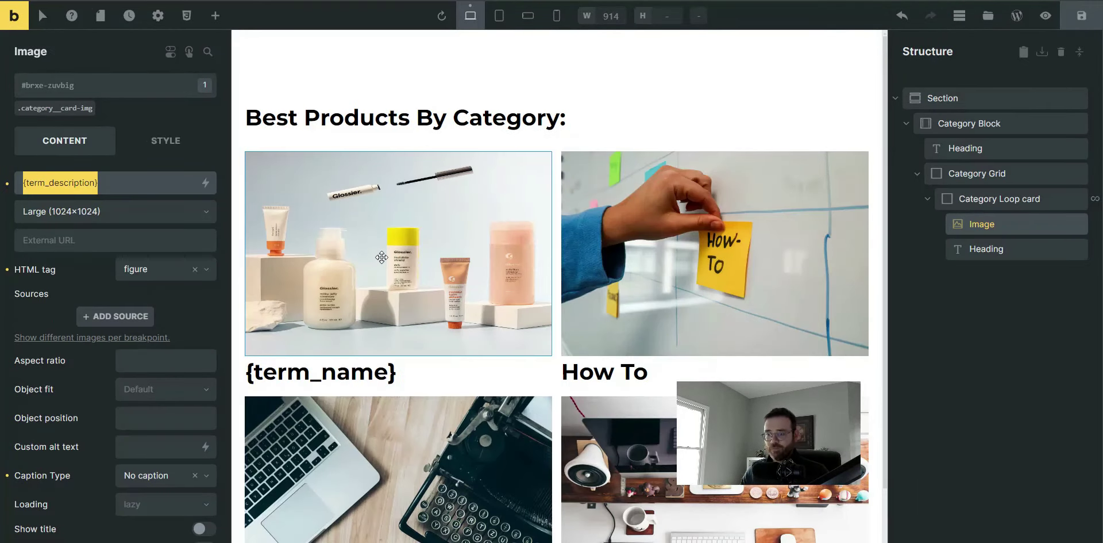
{"action": "left_click", "coordinate": [1082, 15]}
{"action": "key", "text": "ctrl+0"}
{"action": "key", "text": "ctrl+minus"}
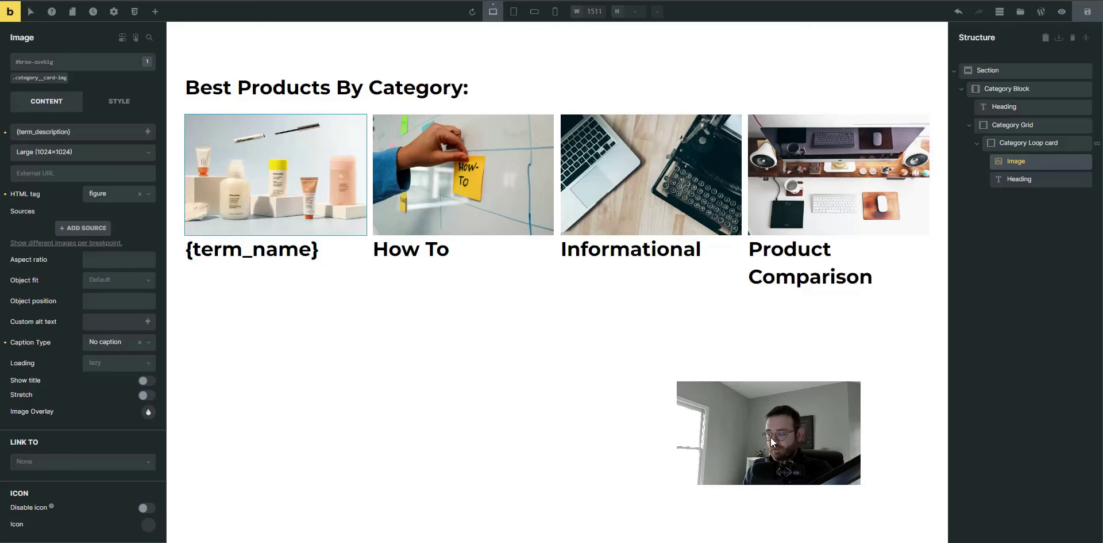
{"action": "left_click_drag", "start_coordinate": [771, 437], "coordinate": [975, 471]}
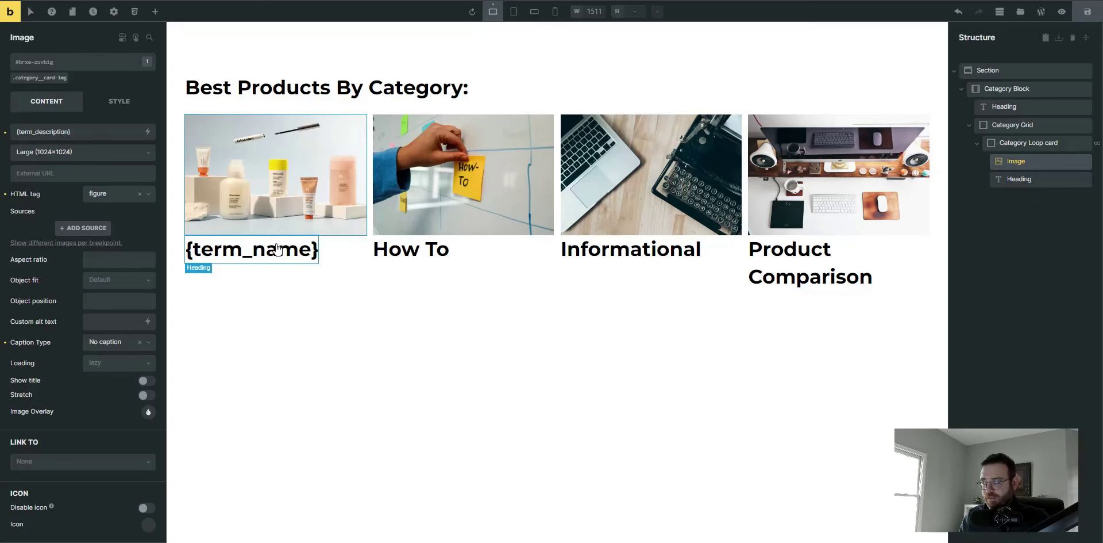
Set the loop card heading's category__card-heading class font size to var(--font-h5) and save the template.
{"action": "left_click", "coordinate": [1024, 181]}
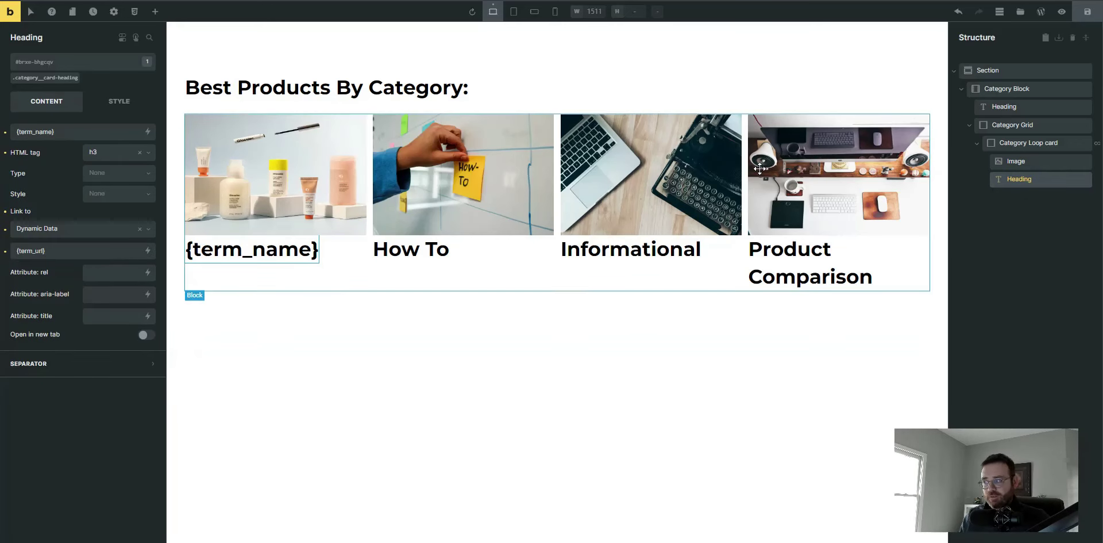
{"action": "key", "text": "ctrl+plus"}
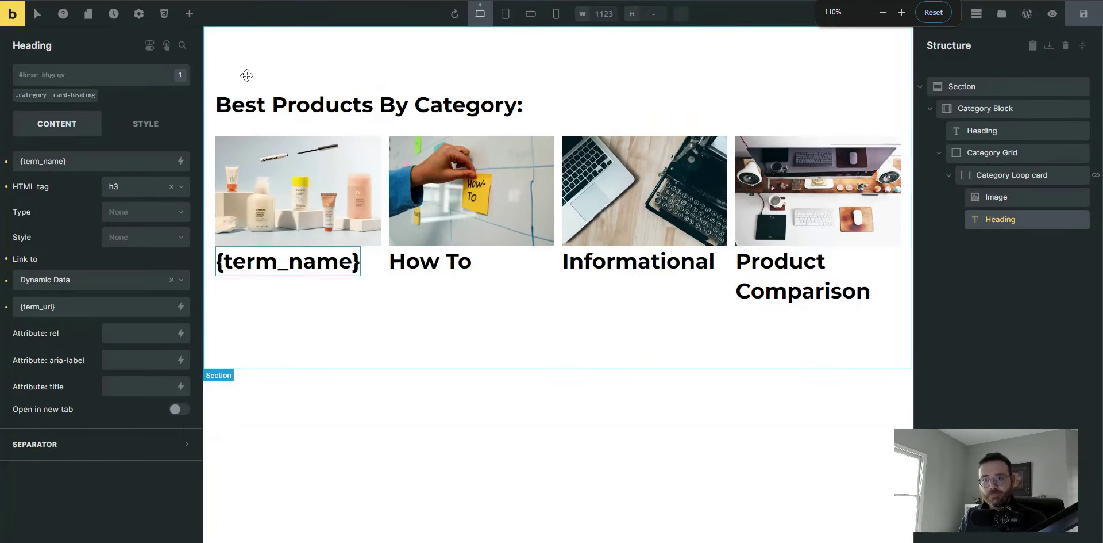
{"action": "left_click", "coordinate": [45, 96]}
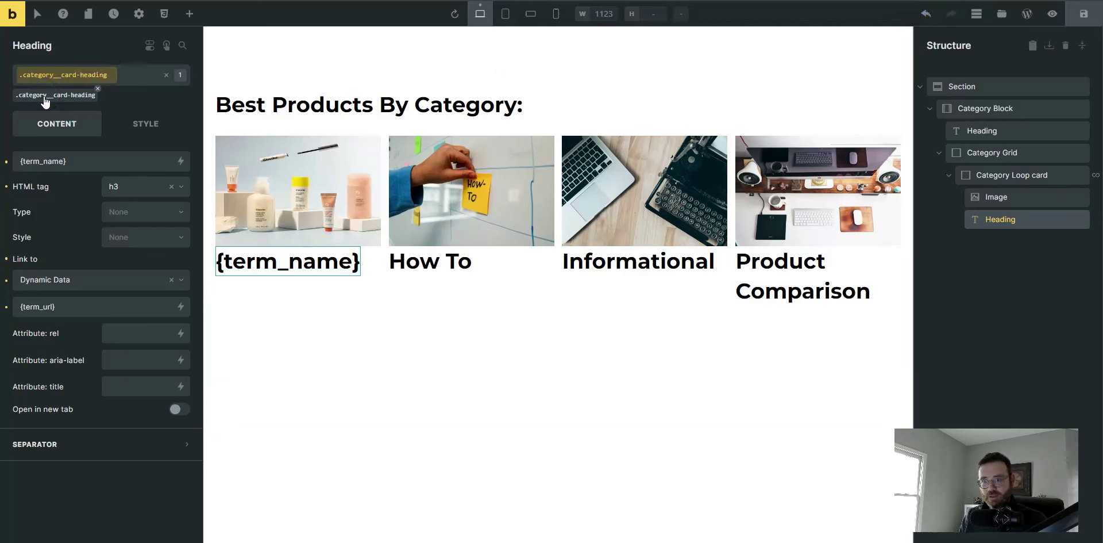
{"action": "left_click", "coordinate": [144, 132]}
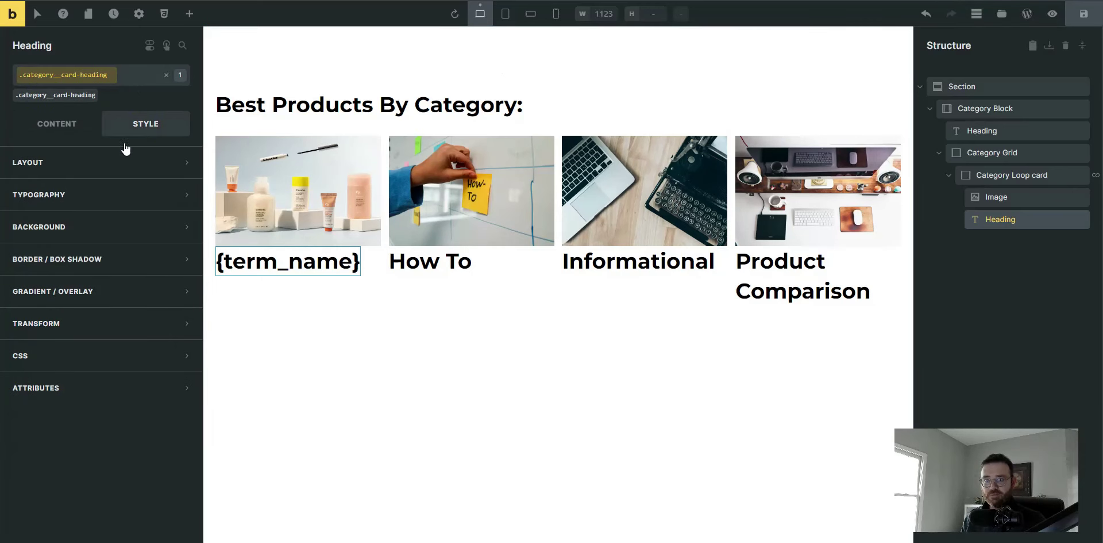
{"action": "left_click", "coordinate": [94, 198]}
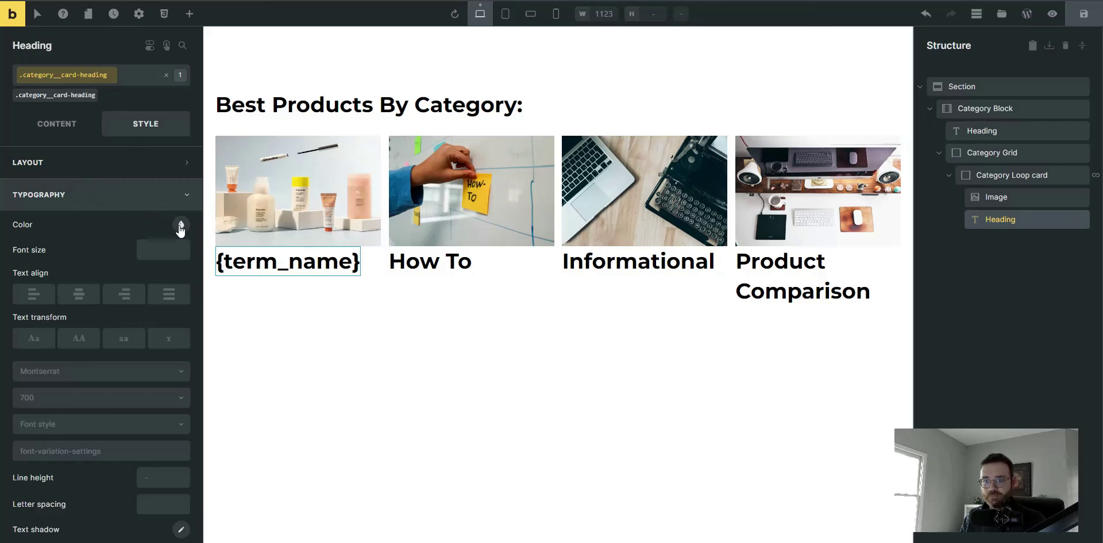
{"action": "left_click", "coordinate": [167, 246]}
{"action": "type", "text": "var(--font"}
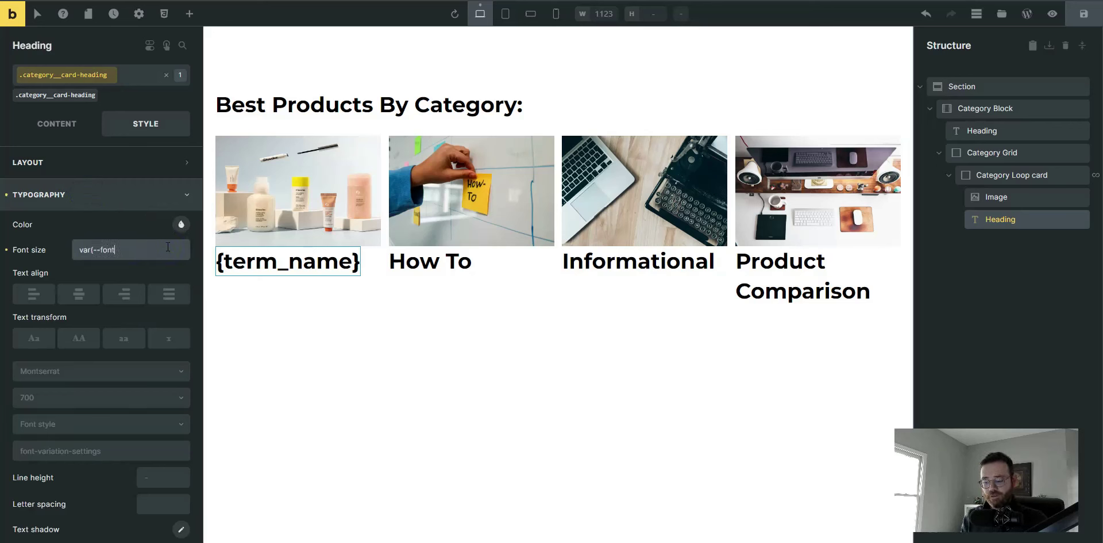
{"action": "type", "text": "-h5)"}
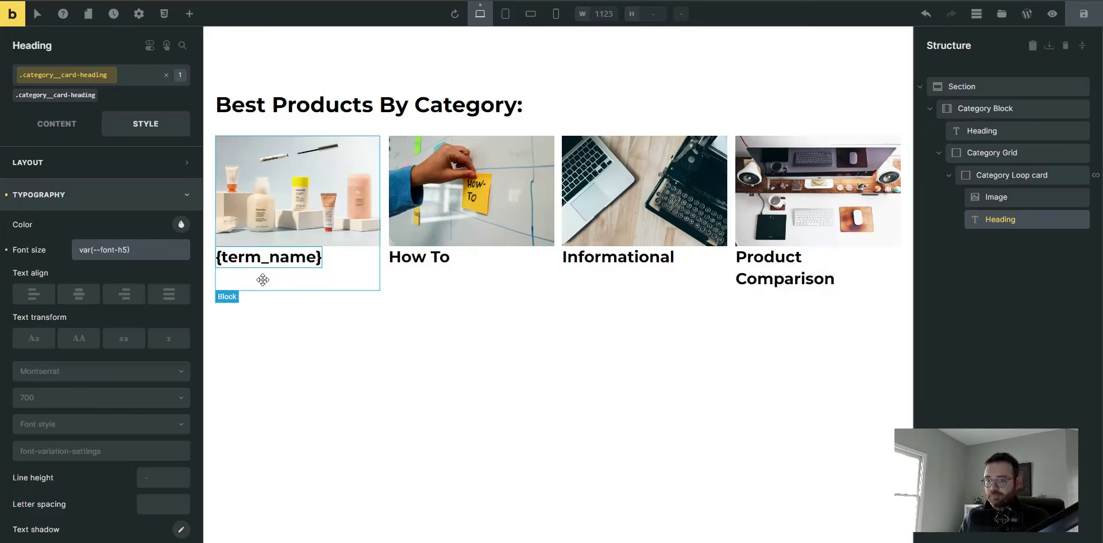
{"action": "left_click", "coordinate": [1084, 14]}
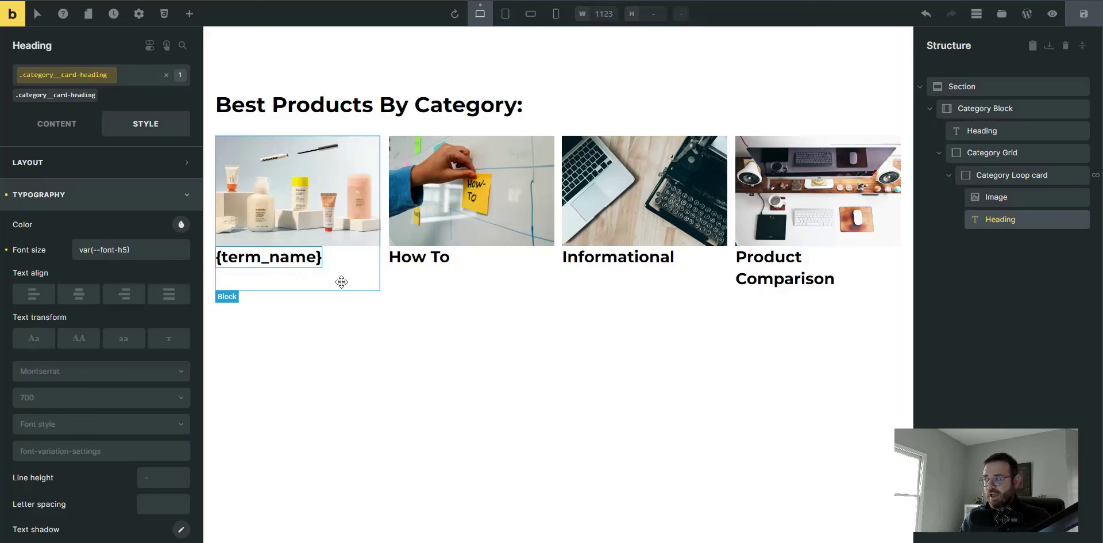
Give the loop card's category__card class a box shadow with blur 15 and spread 5, and open the shadow's colour options.
{"action": "left_click", "coordinate": [995, 176]}
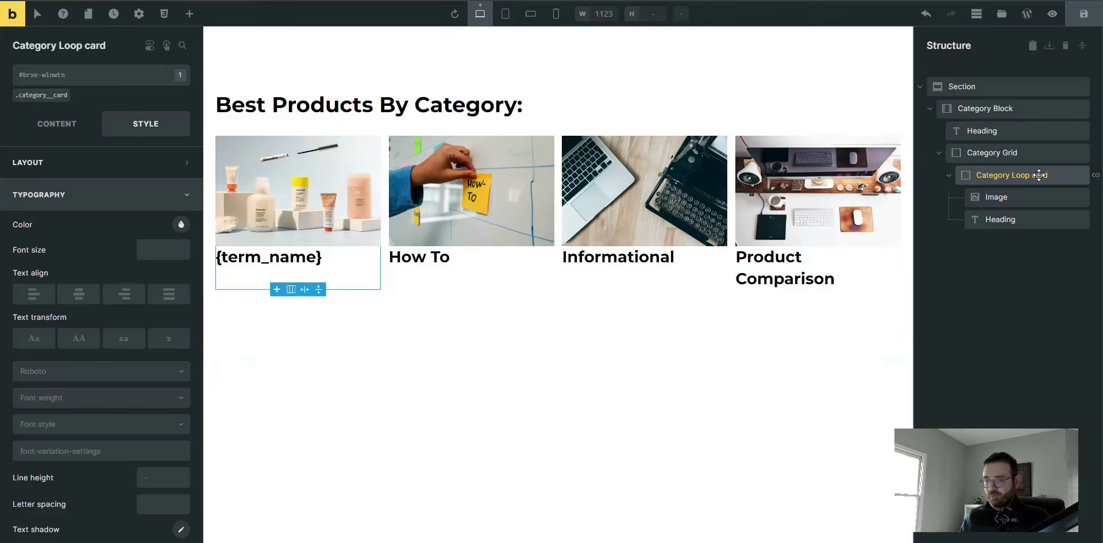
{"action": "left_click", "coordinate": [32, 94]}
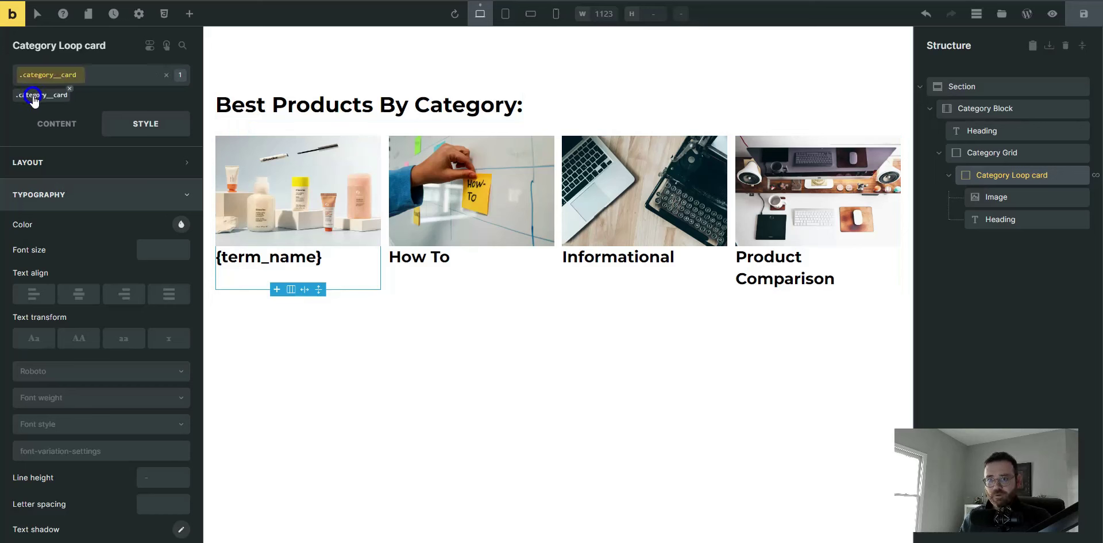
{"action": "left_click", "coordinate": [100, 195]}
{"action": "left_click", "coordinate": [128, 263]}
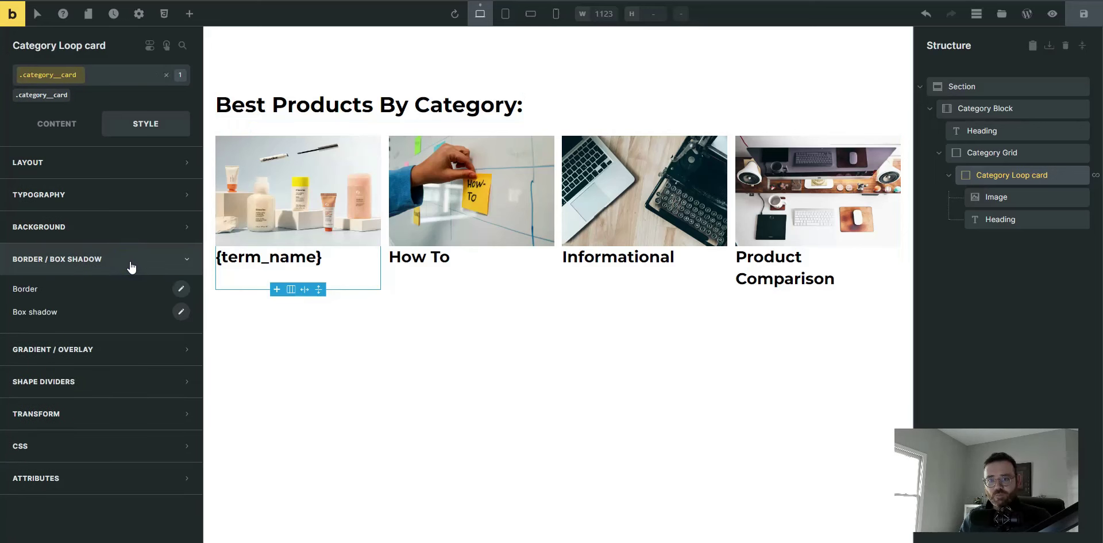
{"action": "left_click", "coordinate": [180, 312]}
{"action": "left_click", "coordinate": [112, 372]}
{"action": "type", "text": "1"}
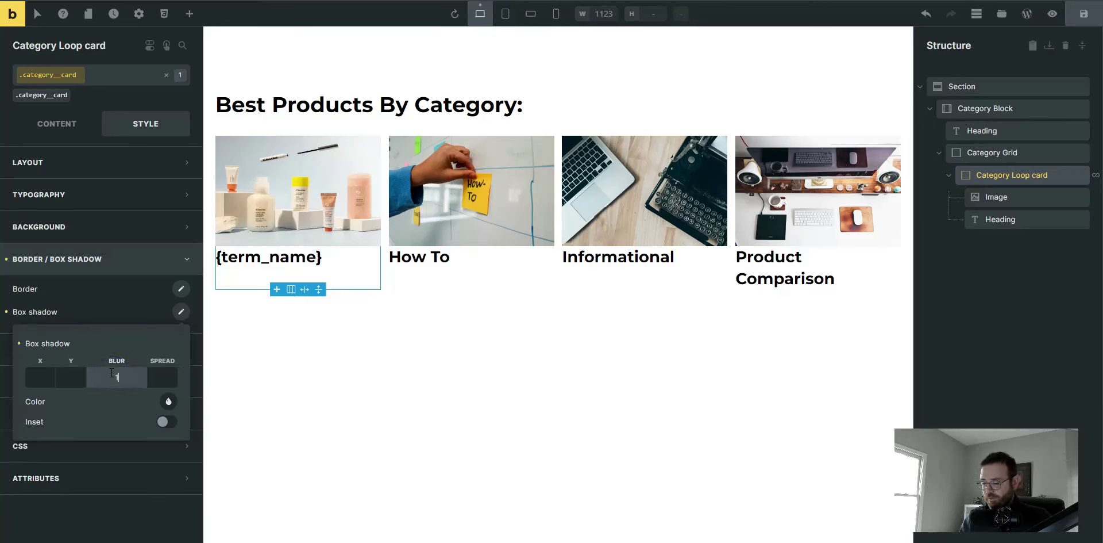
{"action": "type", "text": "5"}
{"action": "left_click", "coordinate": [162, 376]}
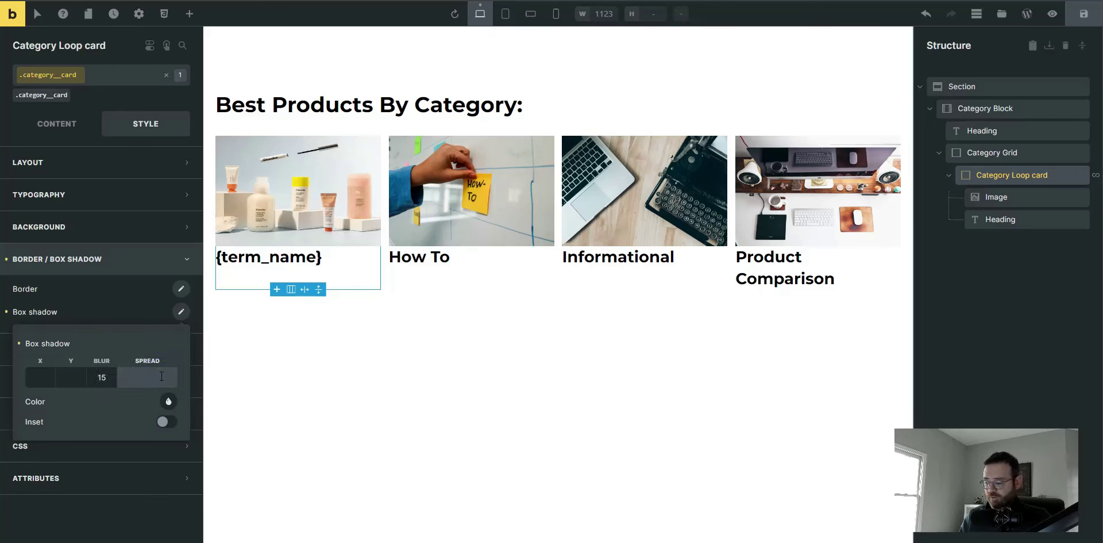
{"action": "left_click", "coordinate": [168, 401]}
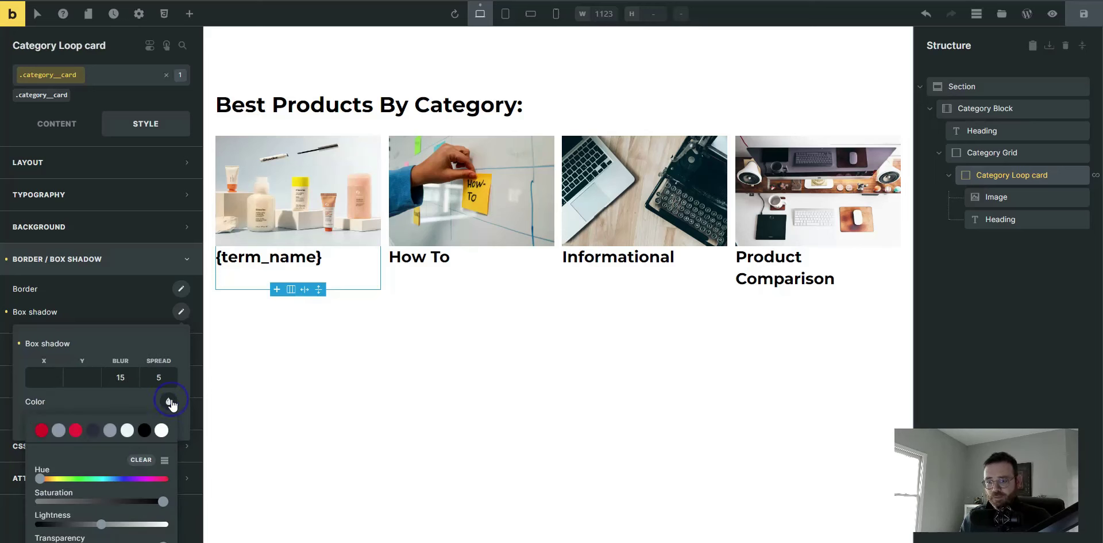
{"action": "scroll", "coordinate": [144, 394], "scroll_direction": "down", "scroll_amount": 5}
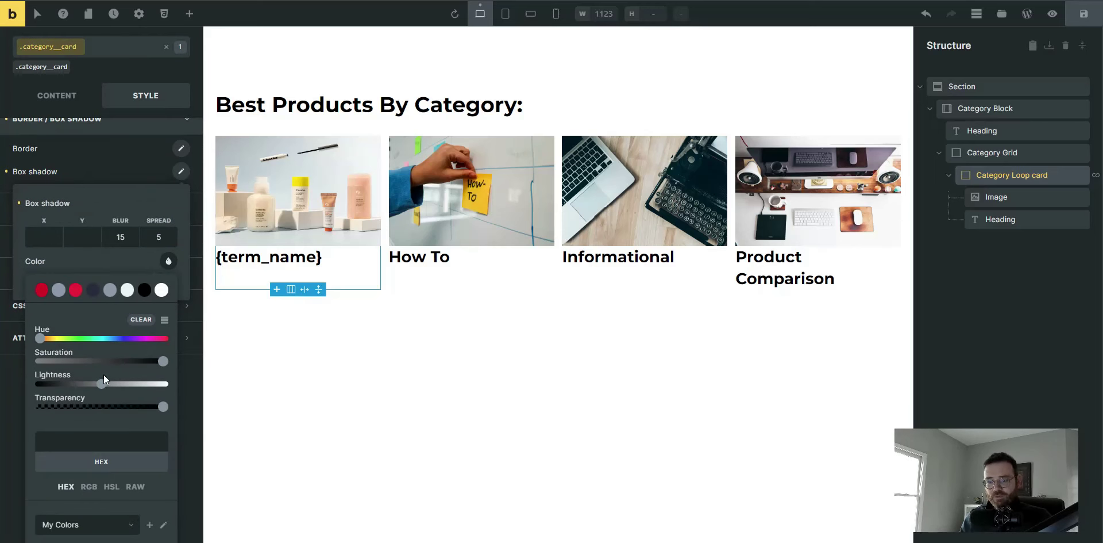
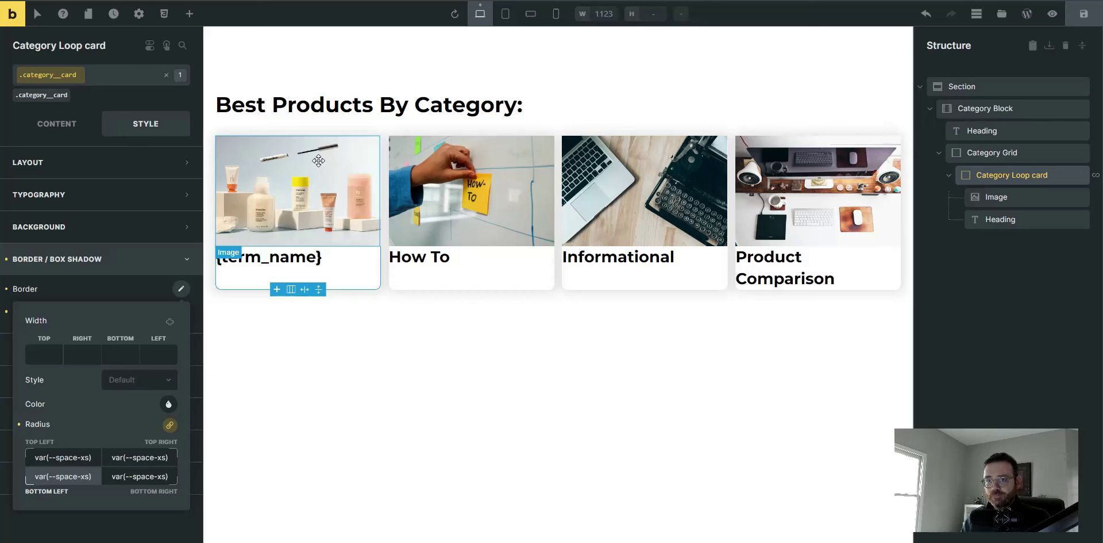
Set the category__card class's overflow to hidden and save the template.
{"action": "left_click", "coordinate": [183, 46]}
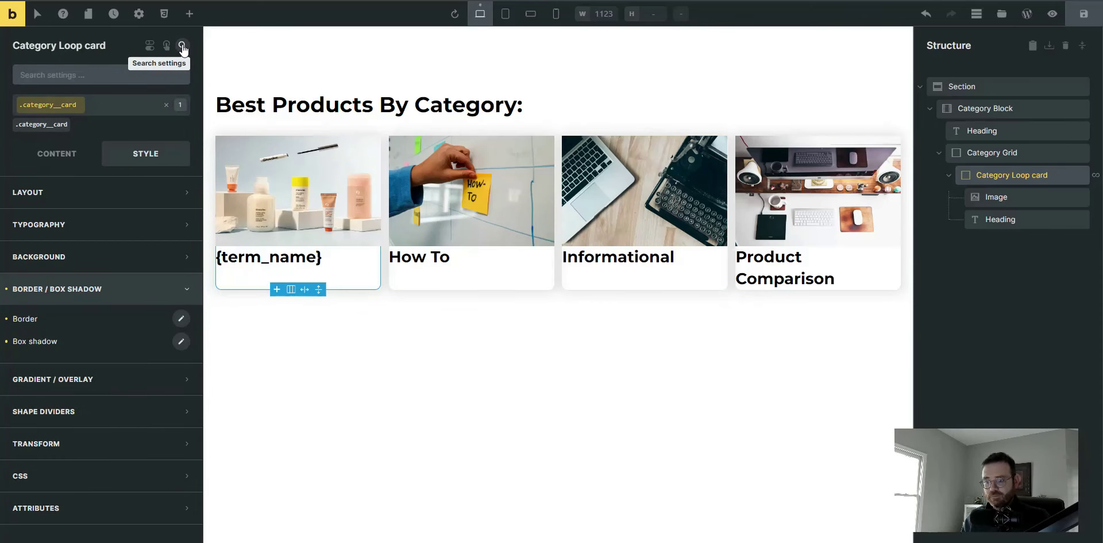
{"action": "type", "text": "over"}
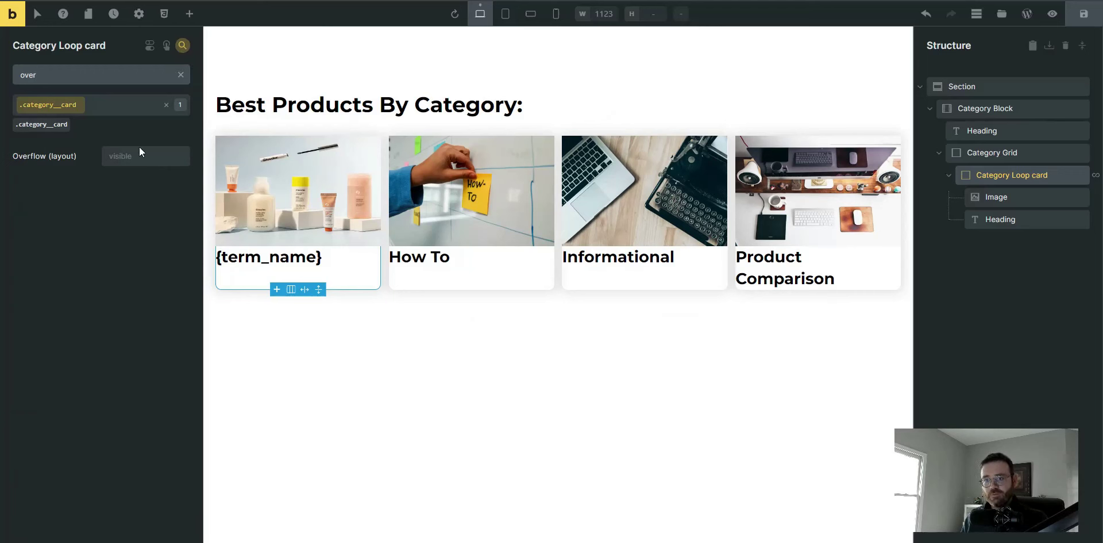
{"action": "left_click", "coordinate": [123, 156]}
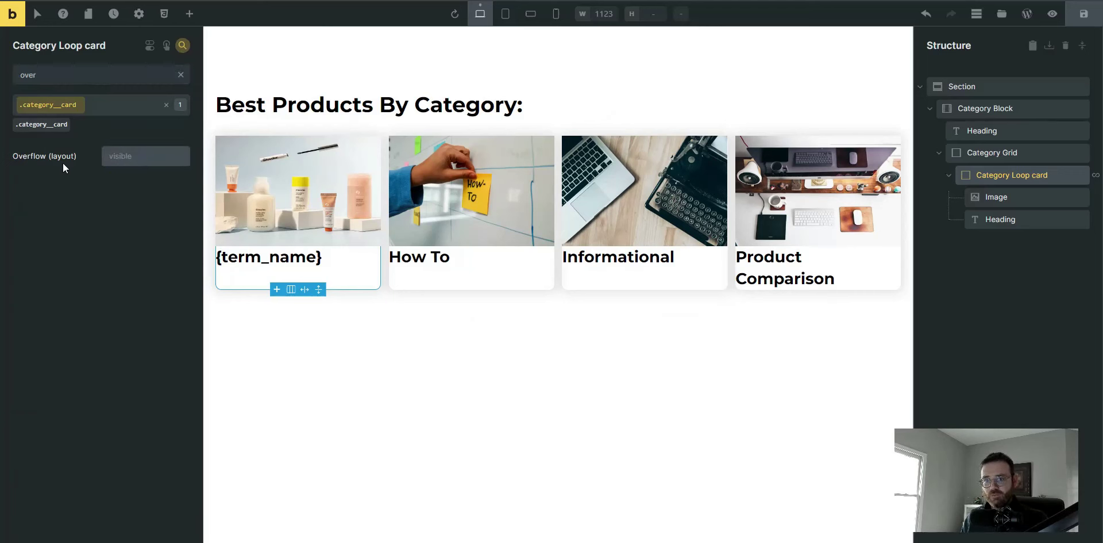
{"action": "type", "text": "hidden"}
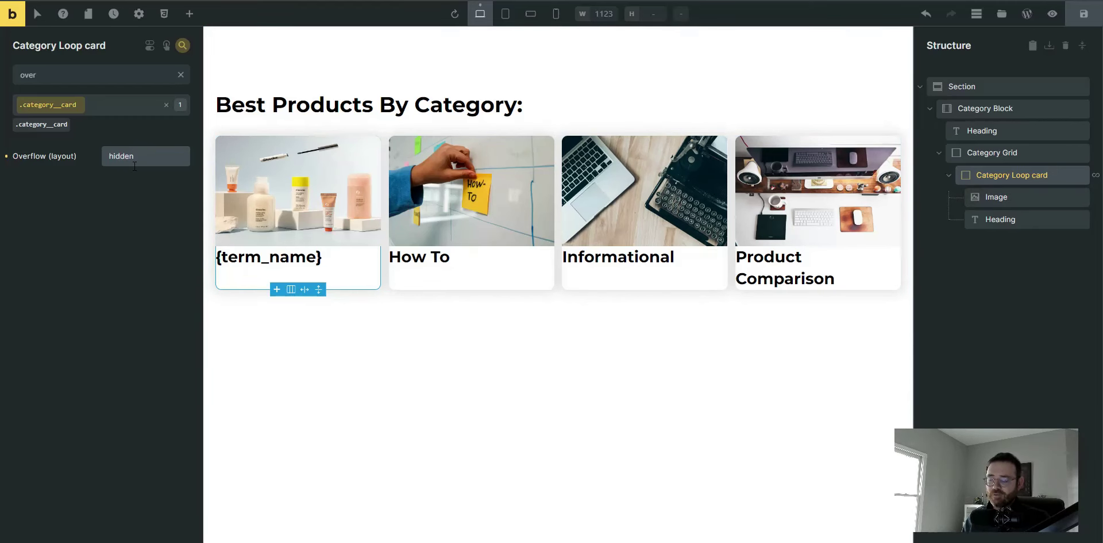
{"action": "left_click", "coordinate": [1083, 15]}
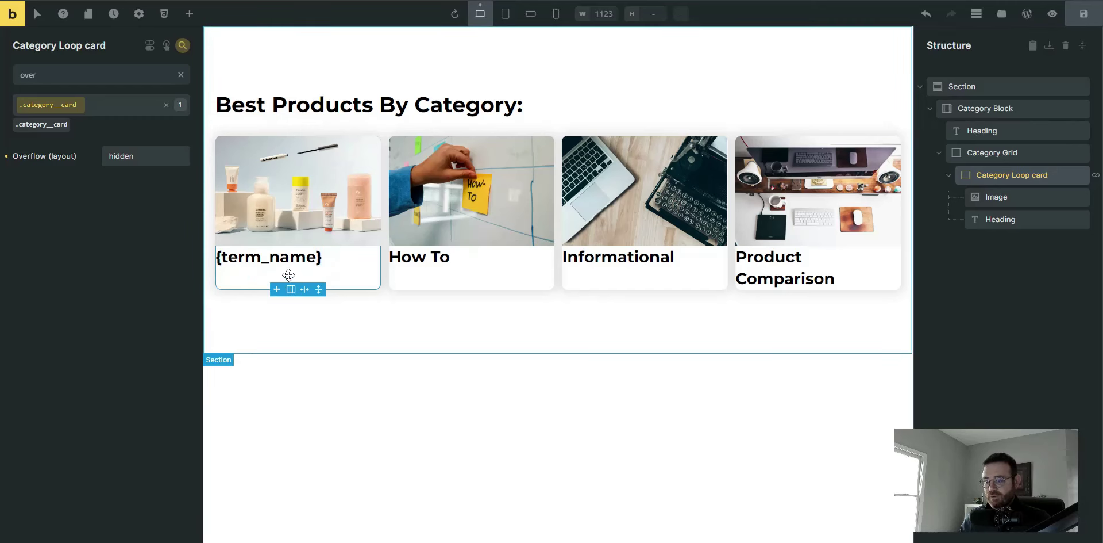
Set the loop card heading's category__card-heading class display to flex and bring up its flex alignment settings.
{"action": "left_click", "coordinate": [1008, 222]}
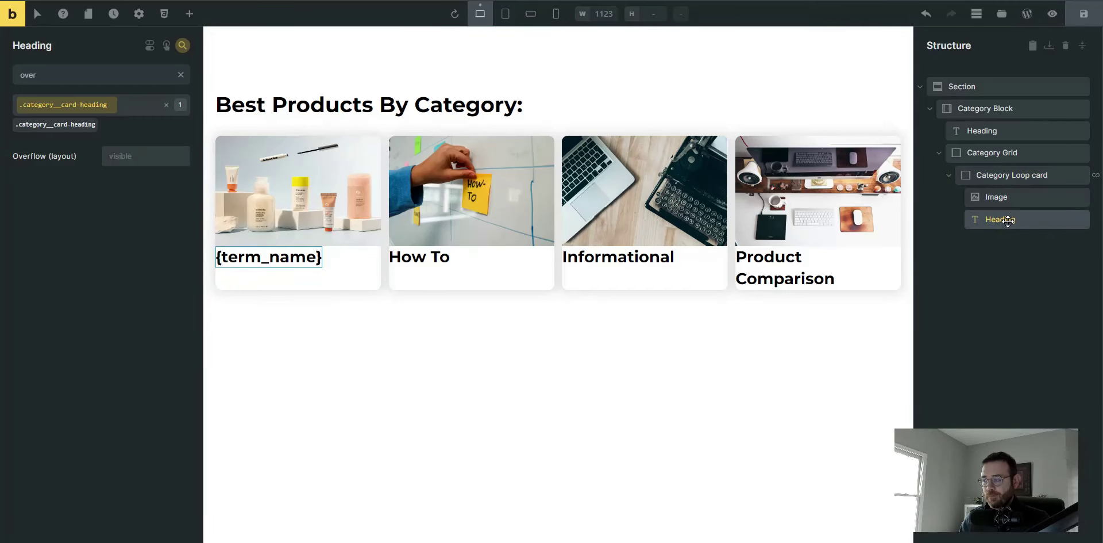
{"action": "left_click", "coordinate": [181, 76]}
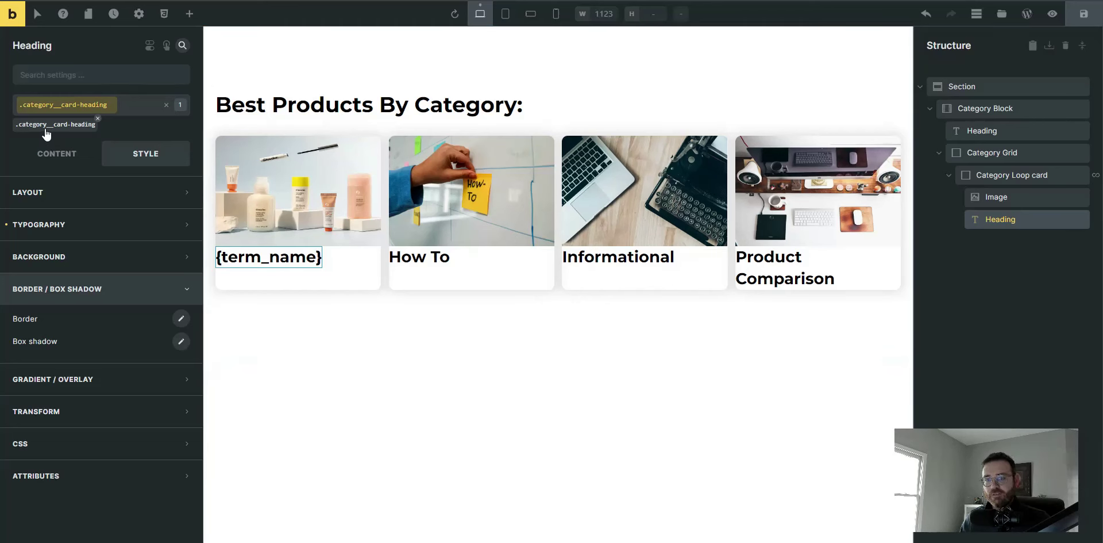
{"action": "left_click", "coordinate": [65, 195]}
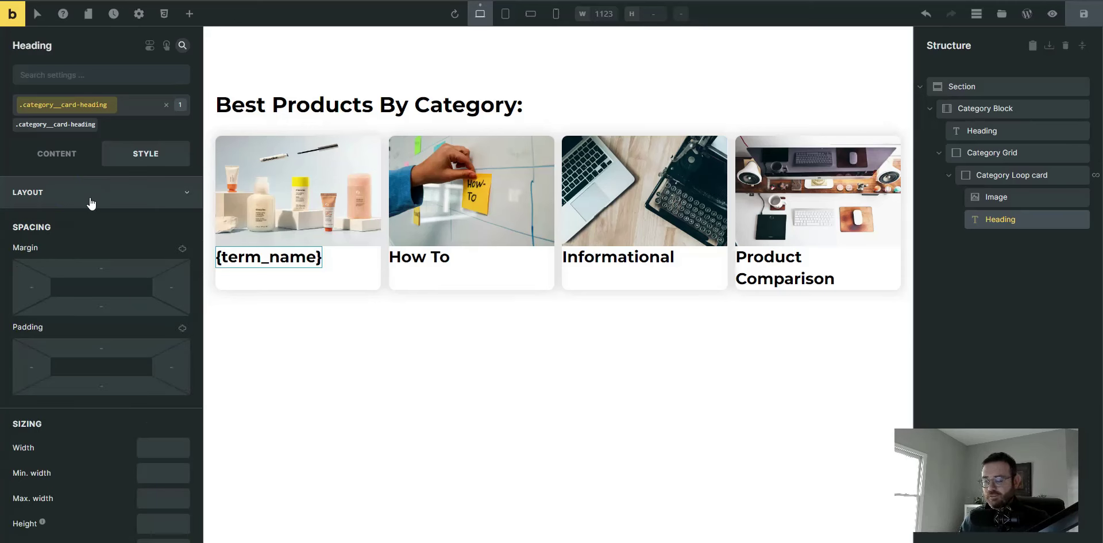
{"action": "scroll", "coordinate": [89, 209], "scroll_direction": "down", "scroll_amount": 1}
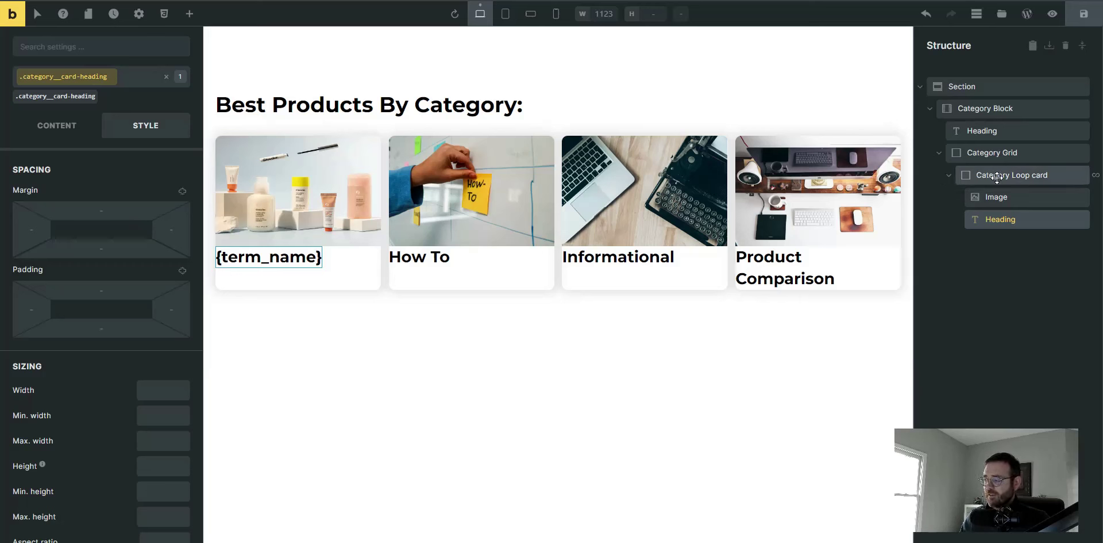
{"action": "scroll", "coordinate": [102, 249], "scroll_direction": "down", "scroll_amount": 1}
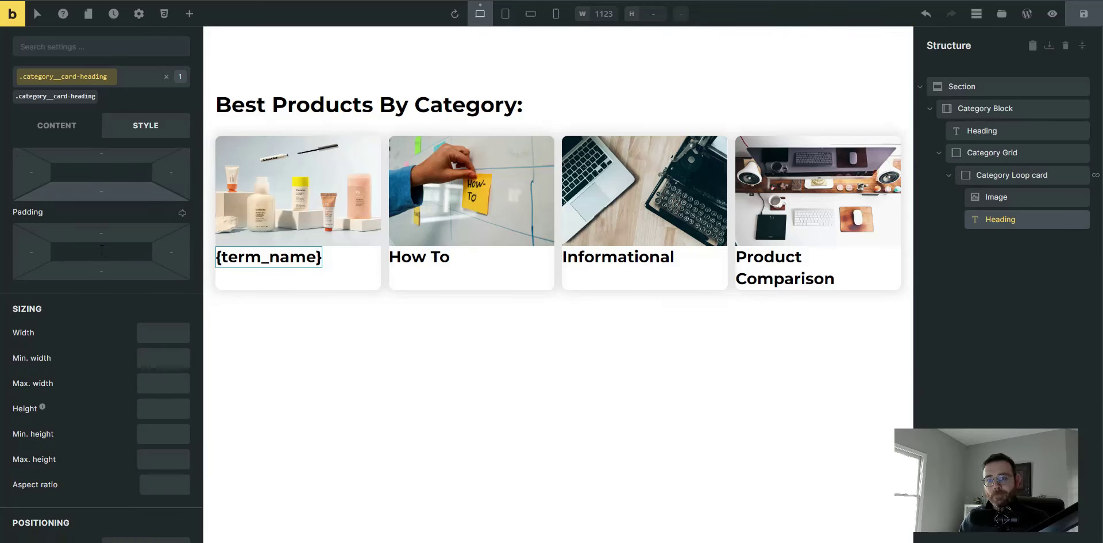
{"action": "scroll", "coordinate": [101, 249], "scroll_direction": "up", "scroll_amount": 2}
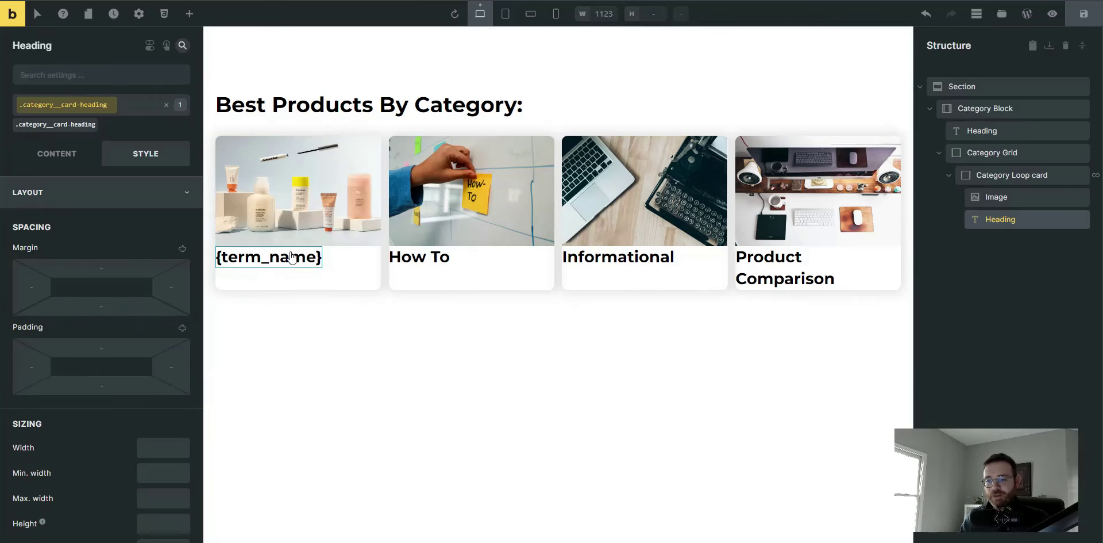
{"action": "scroll", "coordinate": [92, 280], "scroll_direction": "down", "scroll_amount": 1}
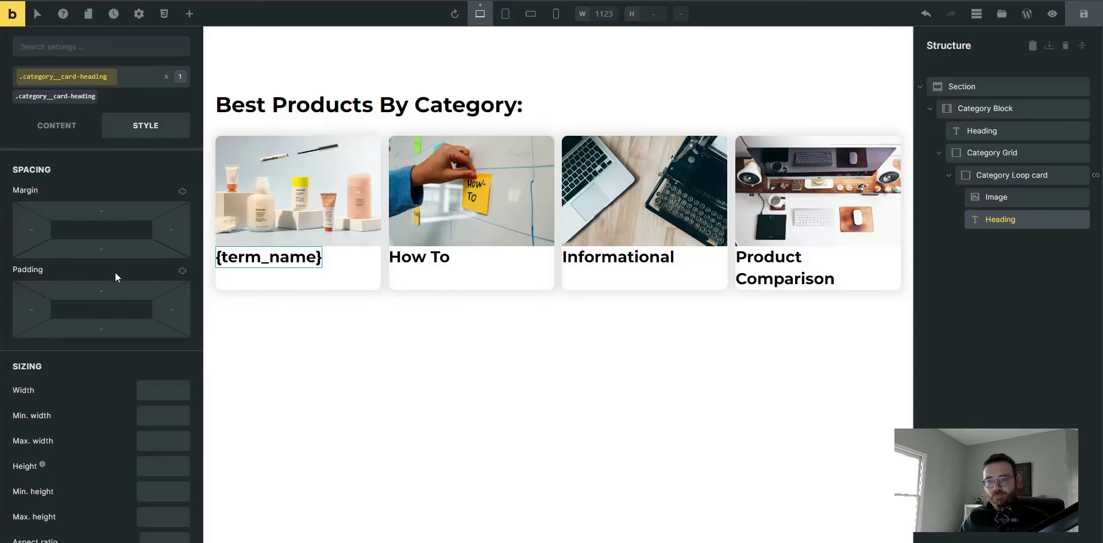
{"action": "scroll", "coordinate": [122, 278], "scroll_direction": "down", "scroll_amount": 6}
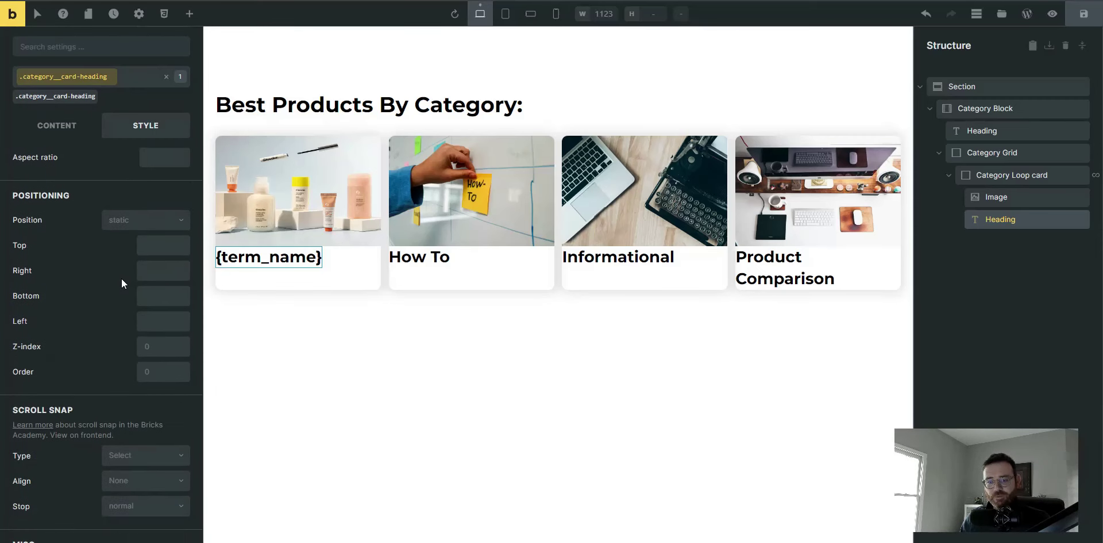
{"action": "scroll", "coordinate": [122, 278], "scroll_direction": "down", "scroll_amount": 4}
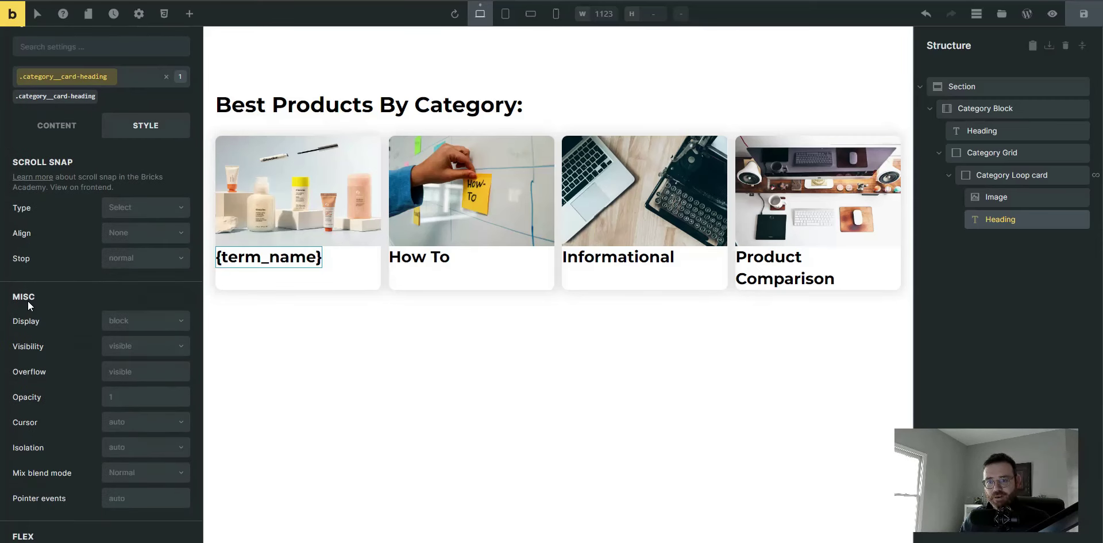
{"action": "scroll", "coordinate": [44, 305], "scroll_direction": "up", "scroll_amount": 10}
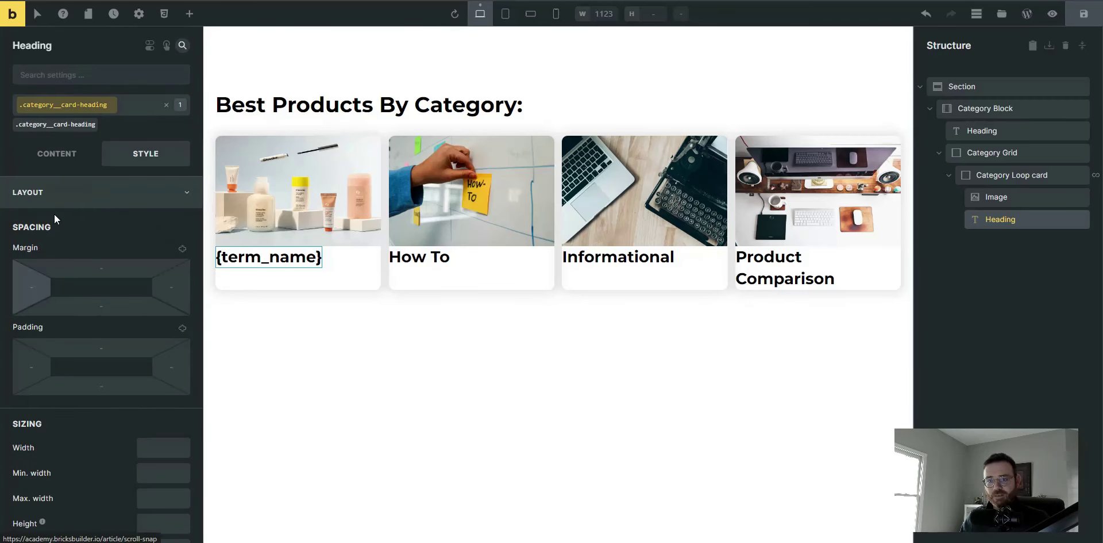
{"action": "scroll", "coordinate": [36, 409], "scroll_direction": "down", "scroll_amount": 8}
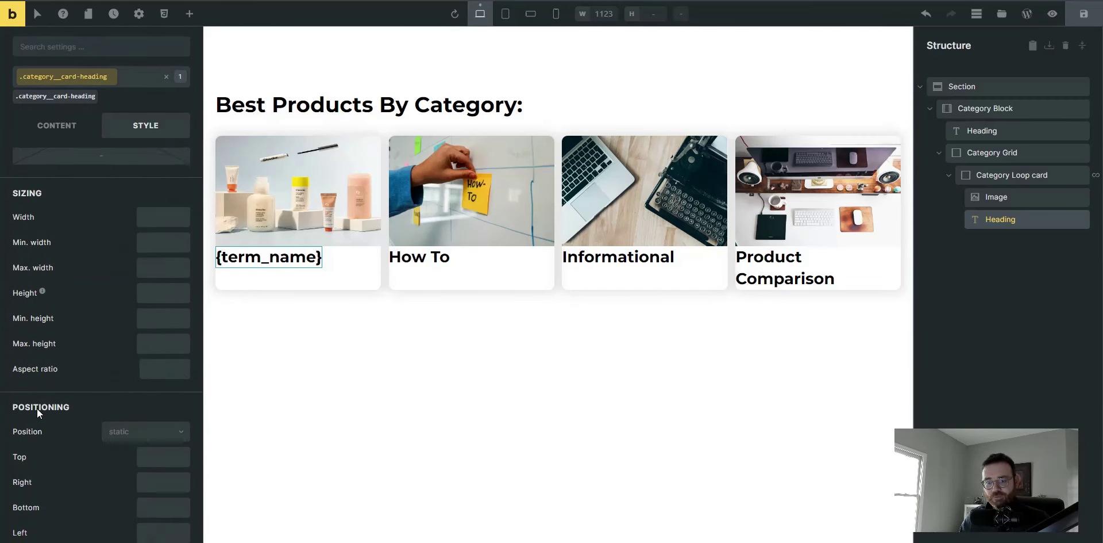
{"action": "scroll", "coordinate": [37, 409], "scroll_direction": "down", "scroll_amount": 1}
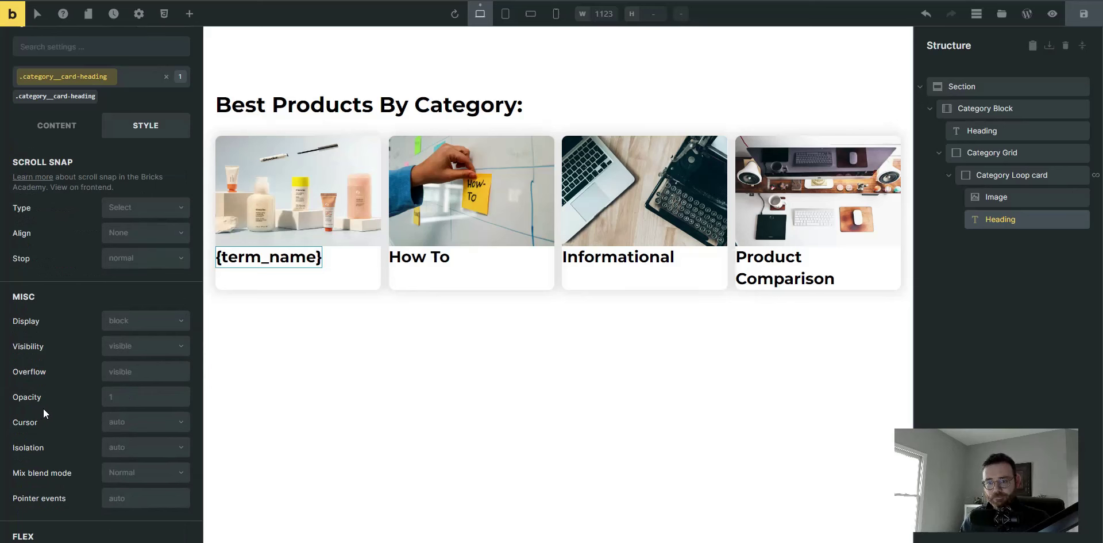
{"action": "left_click", "coordinate": [133, 323]}
{"action": "left_click", "coordinate": [134, 362]}
{"action": "scroll", "coordinate": [48, 358], "scroll_direction": "down", "scroll_amount": 5}
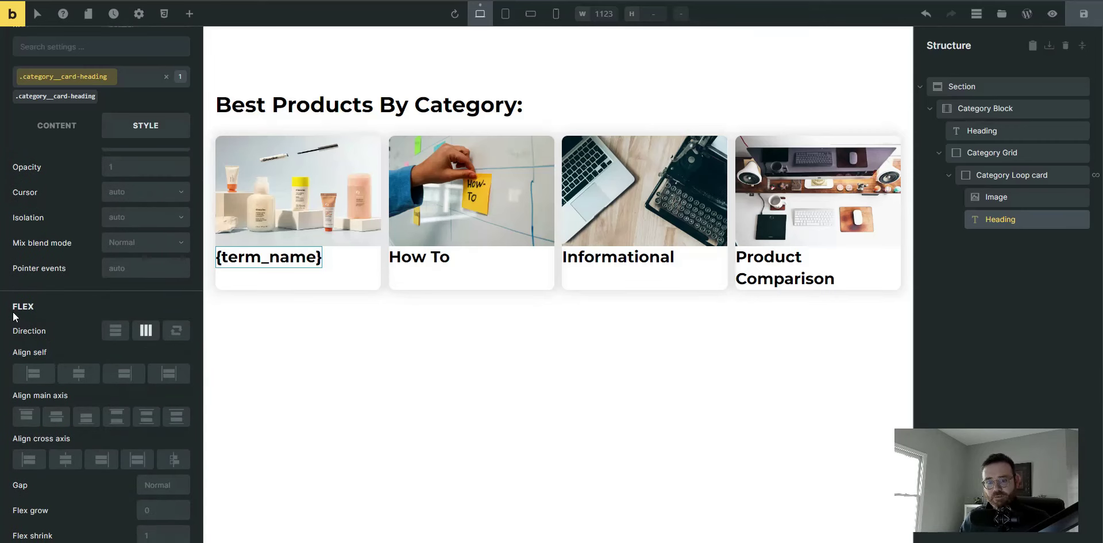
{"action": "scroll", "coordinate": [27, 320], "scroll_direction": "up", "scroll_amount": 2}
{"action": "scroll", "coordinate": [26, 319], "scroll_direction": "down", "scroll_amount": 1}
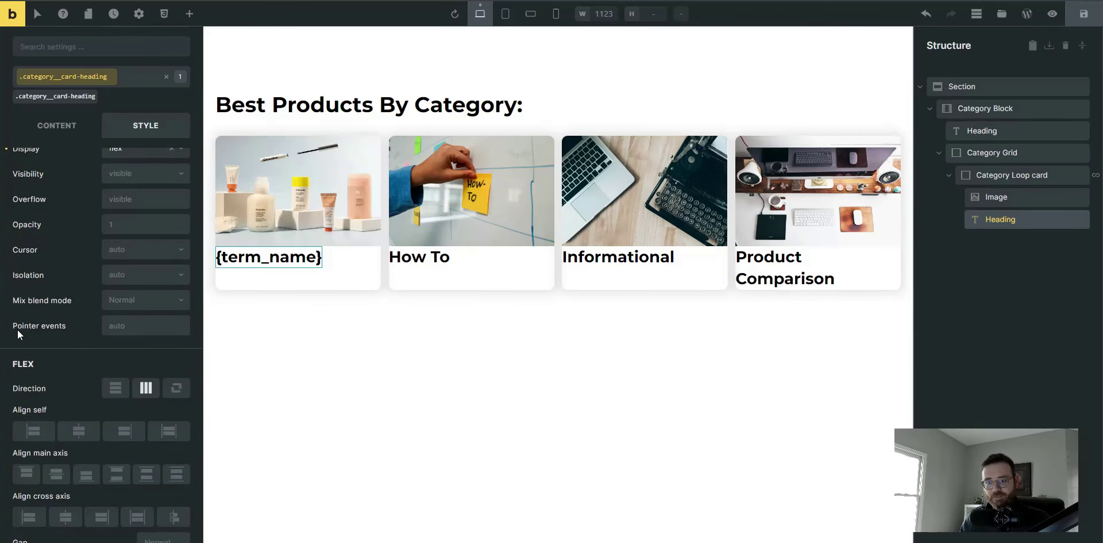
Set the category__card-heading class to stretch self-alignment with flex grow 1 and flex shrink 0, and save the template.
{"action": "left_click", "coordinate": [174, 432]}
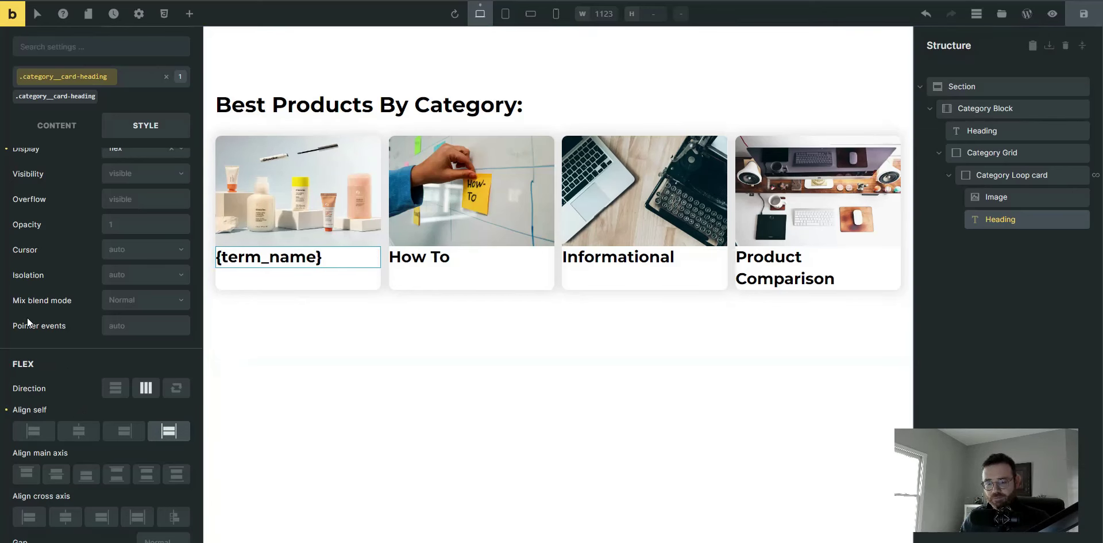
{"action": "scroll", "coordinate": [82, 359], "scroll_direction": "down", "scroll_amount": 1}
{"action": "scroll", "coordinate": [82, 360], "scroll_direction": "down", "scroll_amount": 1}
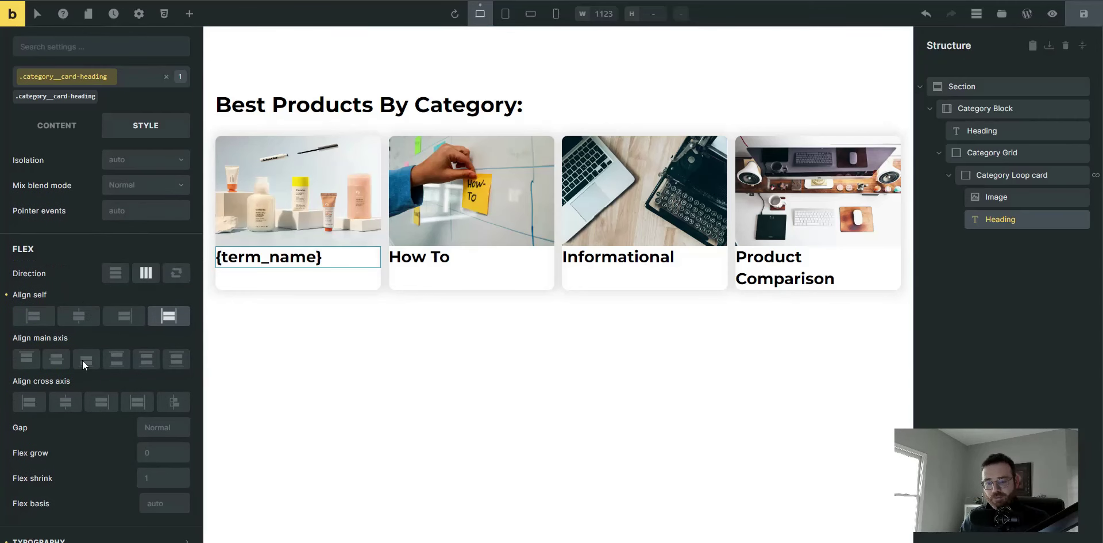
{"action": "left_click", "coordinate": [155, 455]}
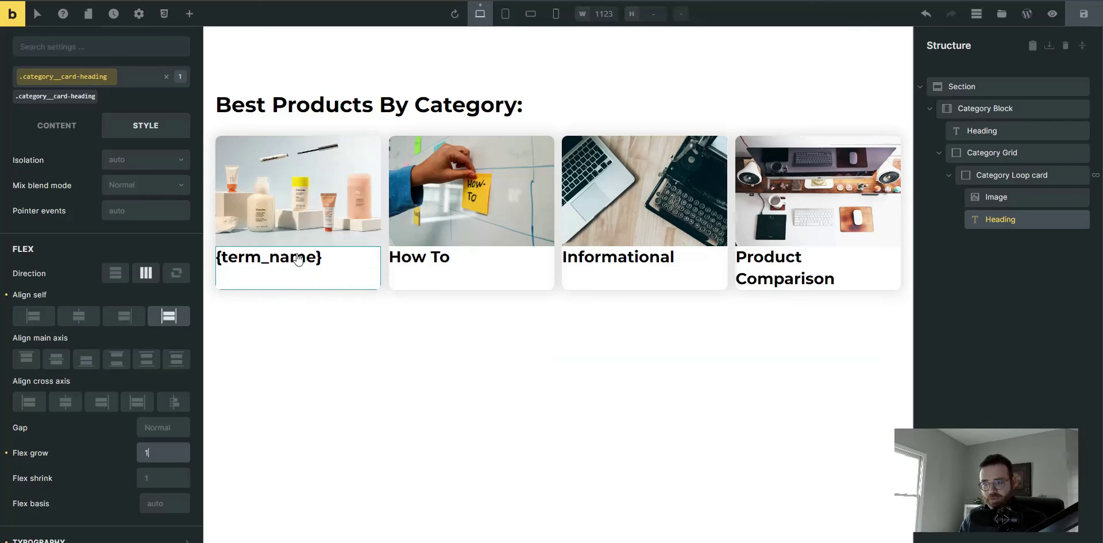
{"action": "left_click", "coordinate": [162, 482]}
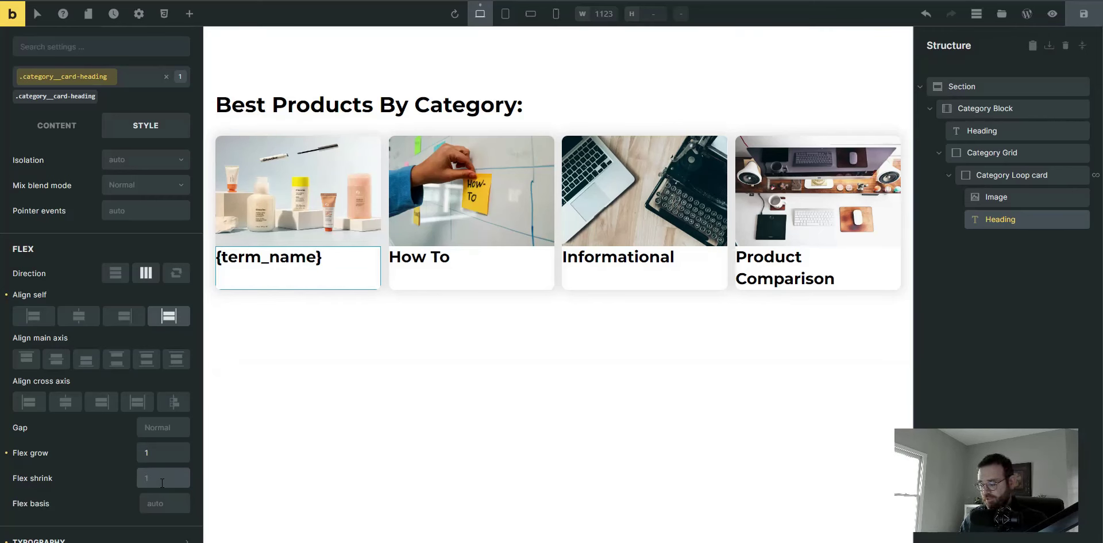
{"action": "left_click", "coordinate": [1084, 14]}
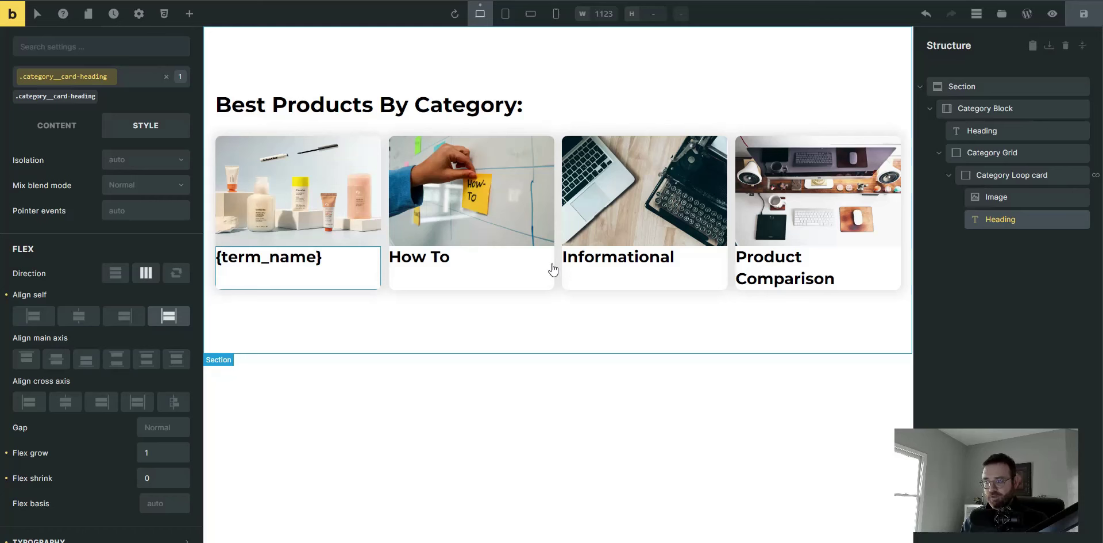
Preview the category grid at the tablet and mobile landscape breakpoints, widening the element settings area.
{"action": "left_click", "coordinate": [506, 13]}
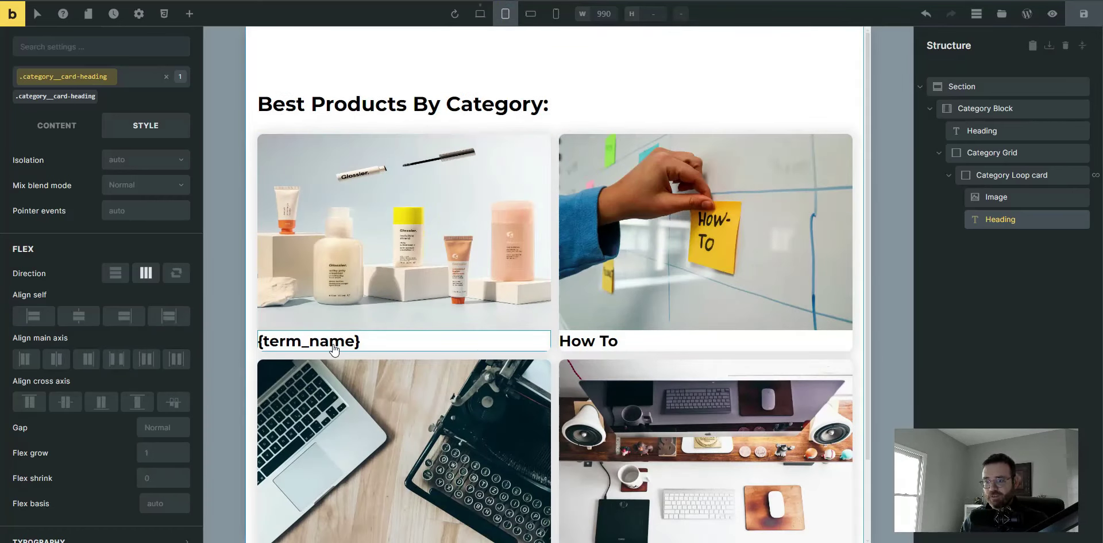
{"action": "scroll", "coordinate": [351, 464], "scroll_direction": "down", "scroll_amount": 2}
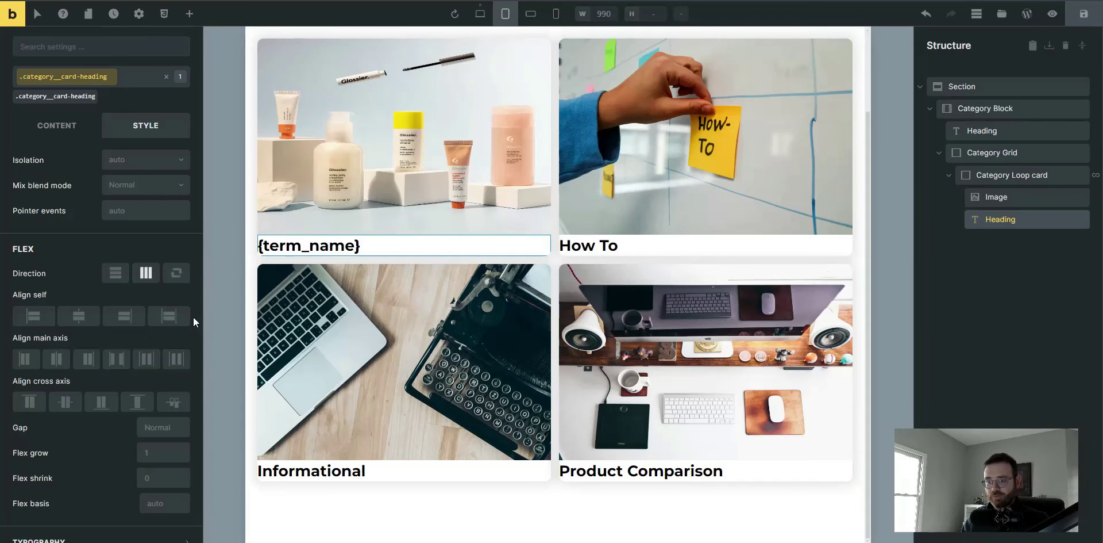
{"action": "left_click_drag", "start_coordinate": [199, 317], "coordinate": [409, 289]}
{"action": "left_click", "coordinate": [531, 14]}
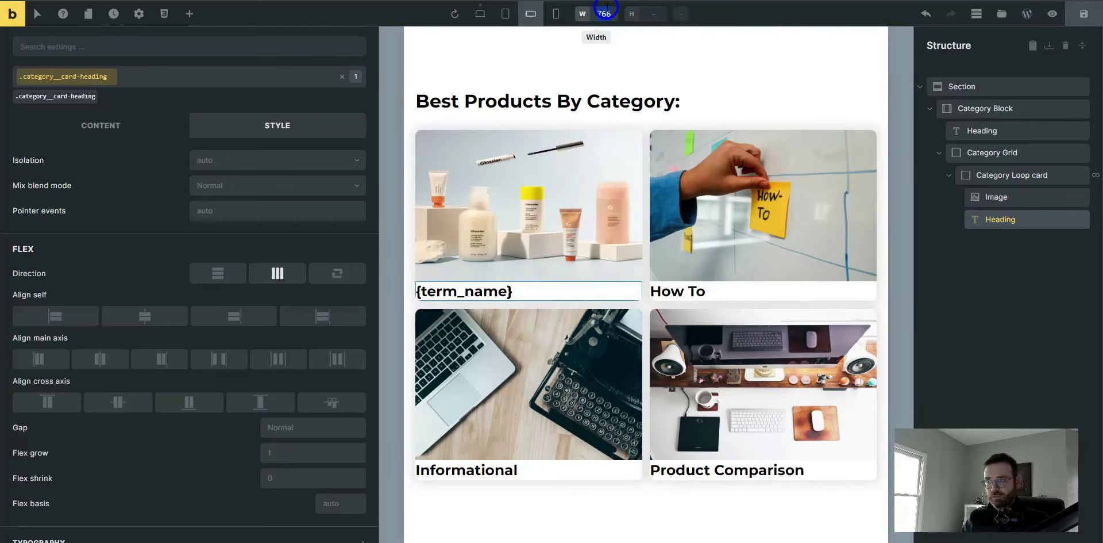
Check how the card headings wrap at preview widths of 700, 600, 500 and 495.
{"action": "type", "text": "700"}
{"action": "key", "text": "Return"}
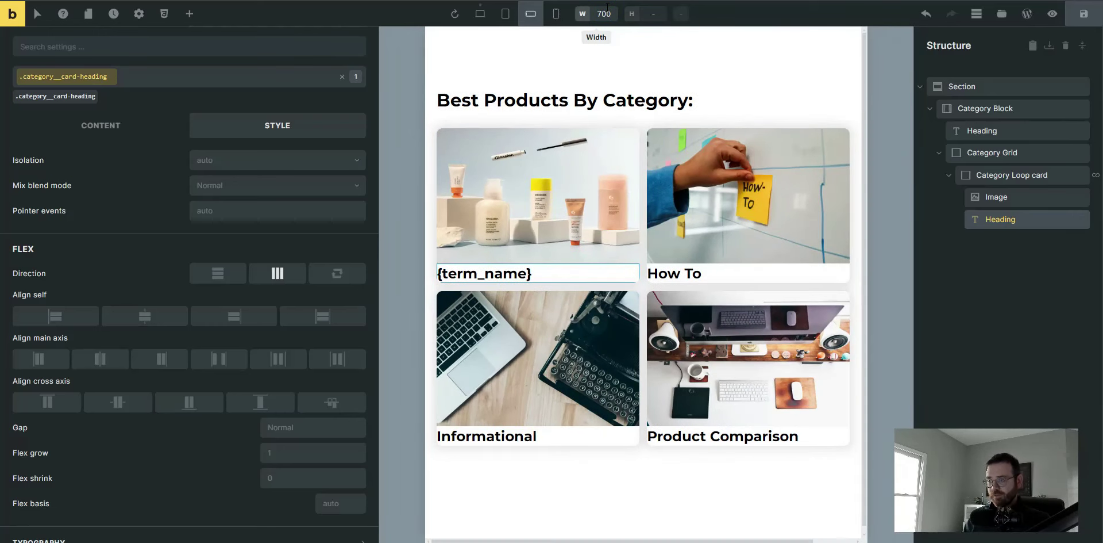
{"action": "left_click", "coordinate": [607, 8]}
{"action": "type", "text": "600"}
{"action": "key", "text": "Return"}
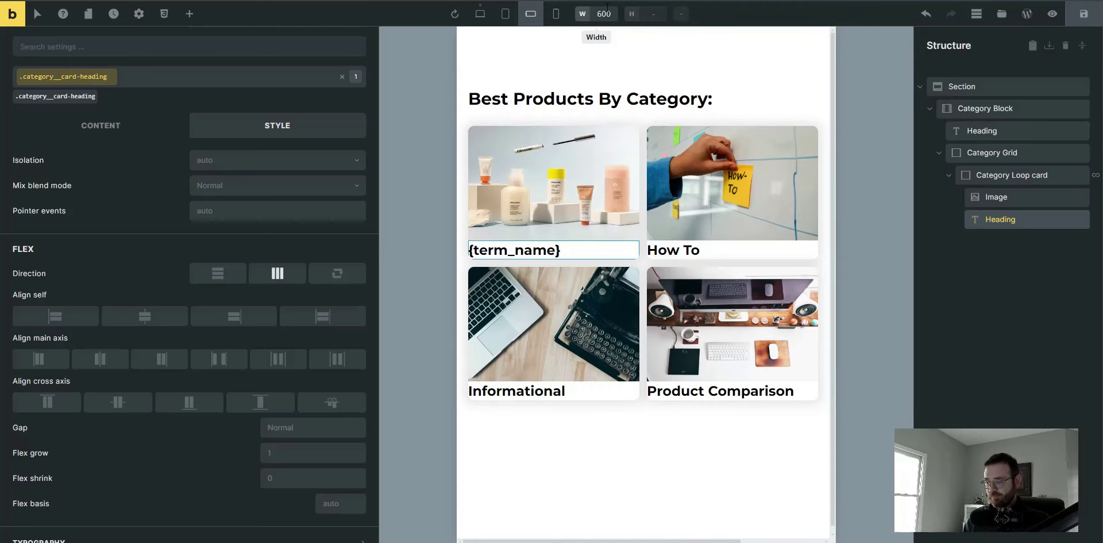
{"action": "left_click", "coordinate": [607, 8]}
{"action": "type", "text": "500"}
{"action": "key", "text": "Return"}
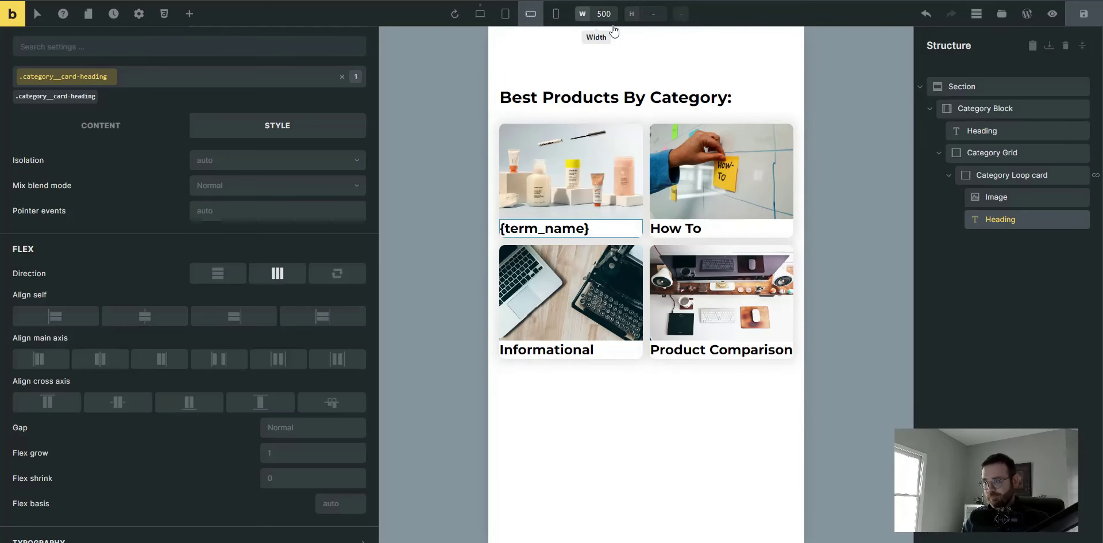
{"action": "key", "text": "Return"}
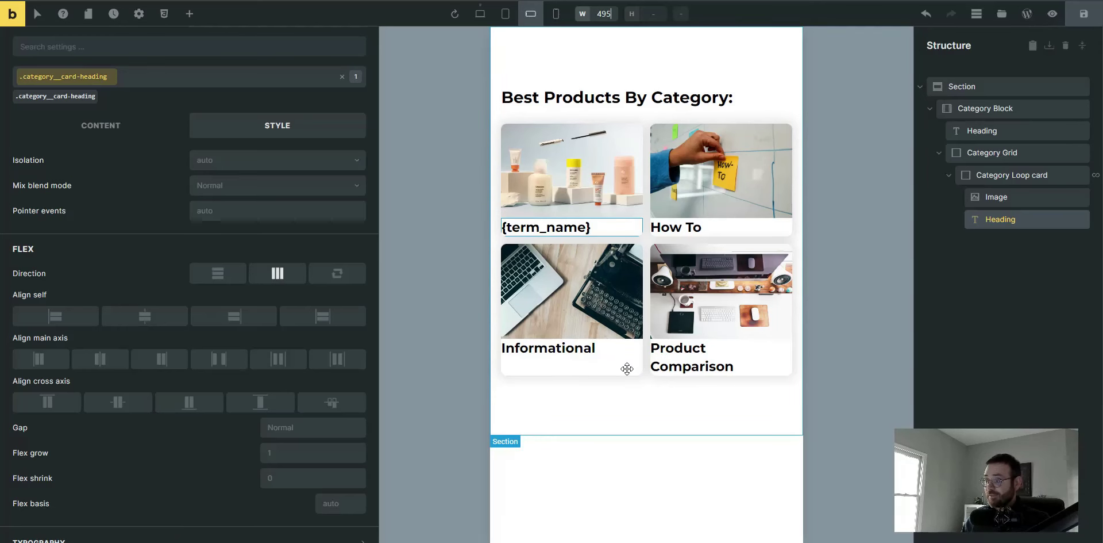
Return to the desktop preview and center the category__card-heading class on both the main and cross axes.
{"action": "left_click", "coordinate": [476, 17]}
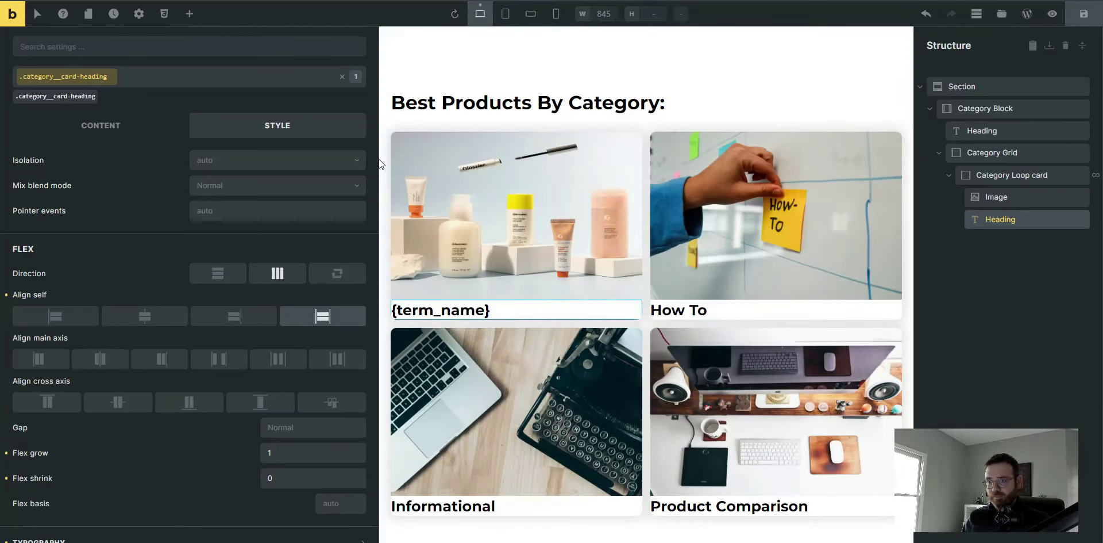
{"action": "left_click_drag", "start_coordinate": [379, 284], "coordinate": [365, 276]}
{"action": "left_click_drag", "start_coordinate": [329, 142], "coordinate": [212, 150]}
{"action": "scroll", "coordinate": [106, 239], "scroll_direction": "down", "scroll_amount": 1}
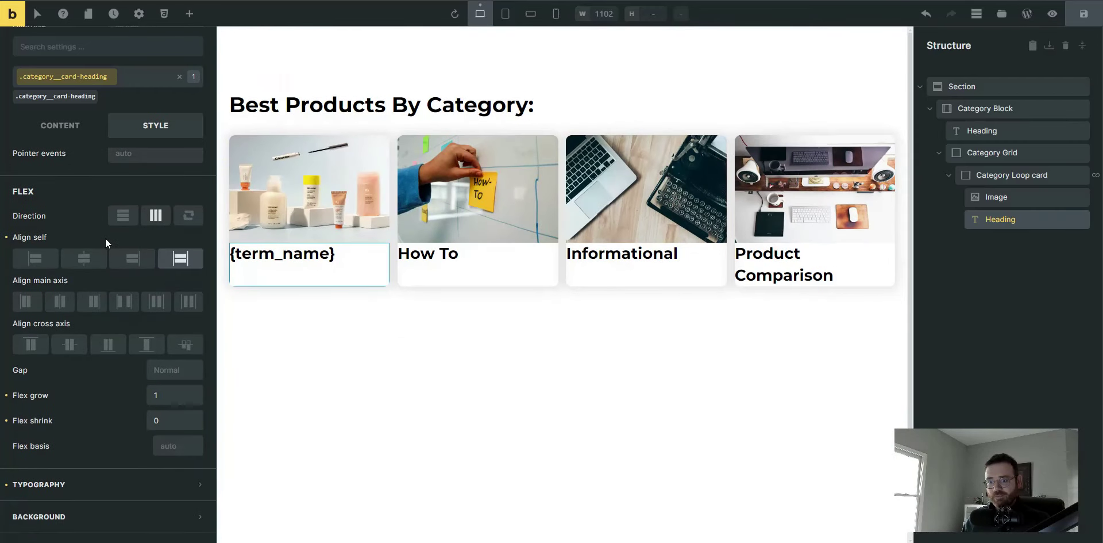
{"action": "left_click", "coordinate": [68, 344]}
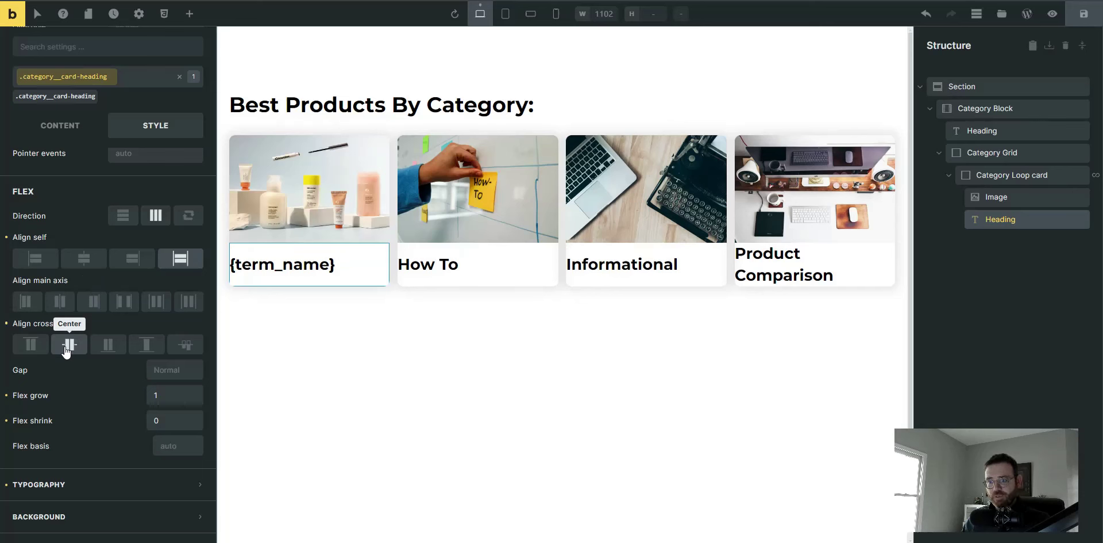
{"action": "left_click", "coordinate": [61, 302]}
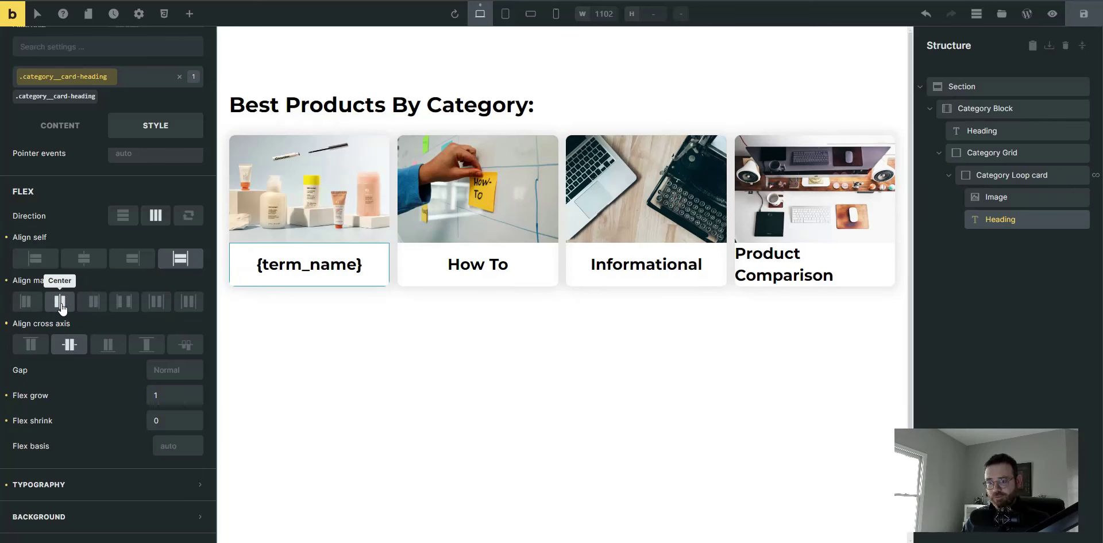
Set the category__card-heading class's text alignment to center and save the template.
{"action": "scroll", "coordinate": [108, 269], "scroll_direction": "up", "scroll_amount": 8}
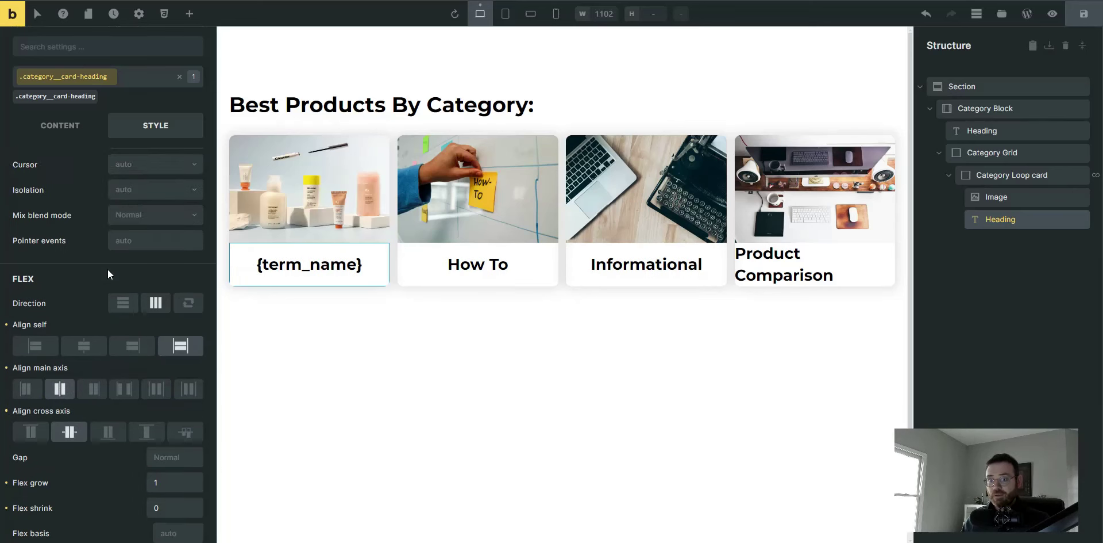
{"action": "scroll", "coordinate": [62, 168], "scroll_direction": "up", "scroll_amount": 8}
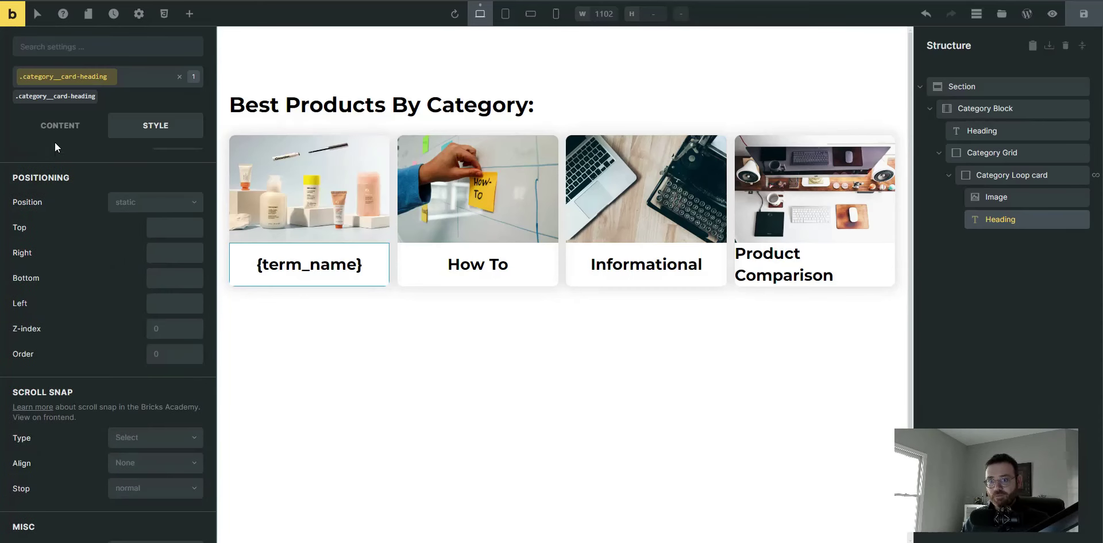
{"action": "left_click", "coordinate": [115, 198]}
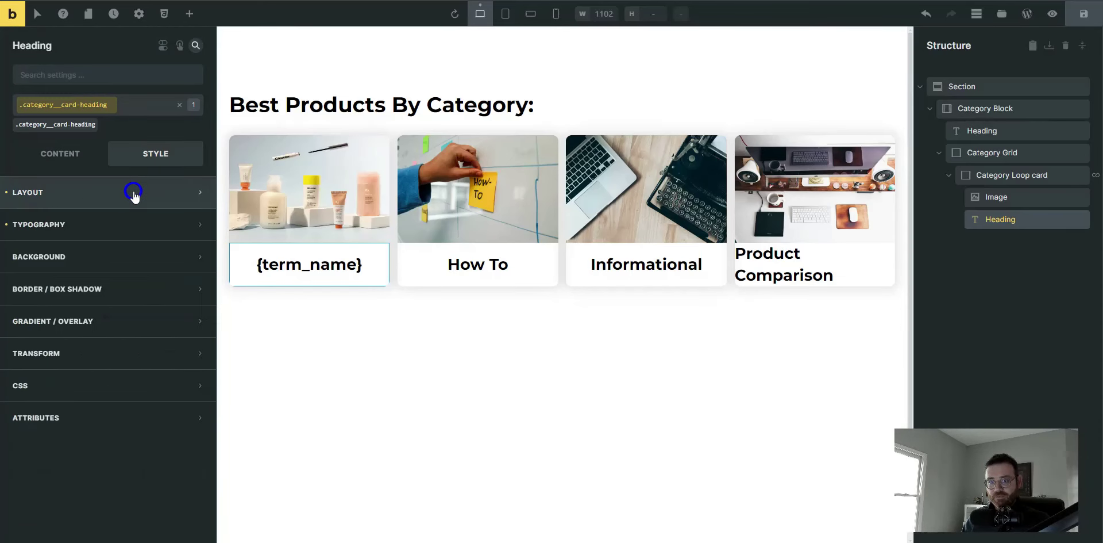
{"action": "left_click", "coordinate": [101, 223]}
{"action": "left_click", "coordinate": [88, 325]}
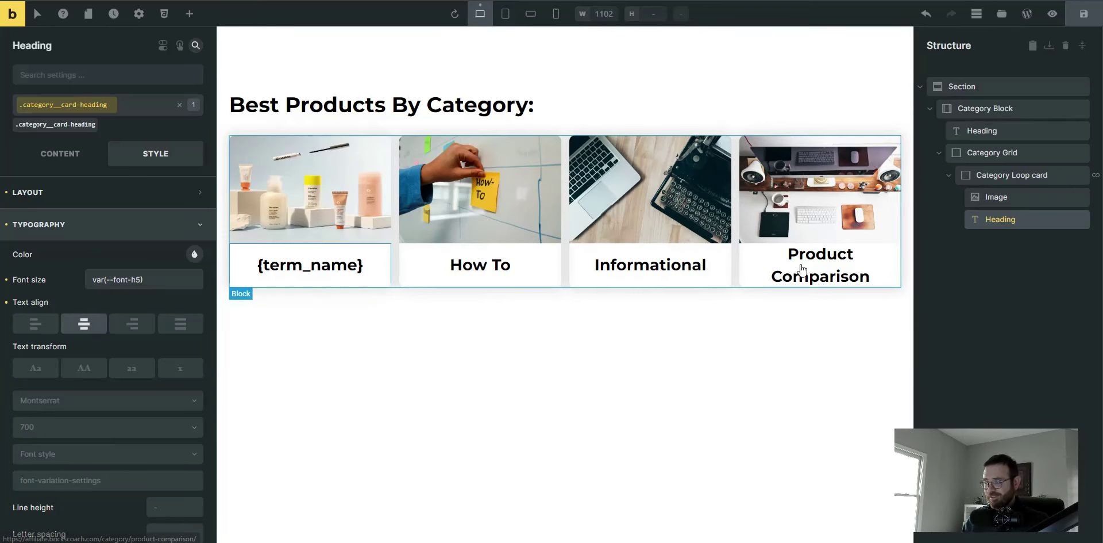
{"action": "left_click", "coordinate": [1095, 21]}
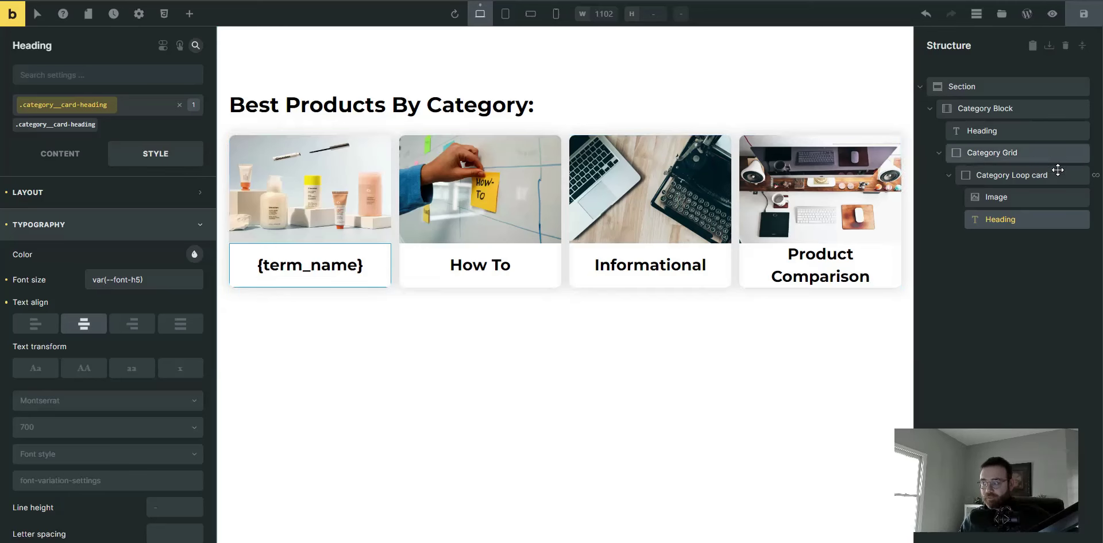
Compare start and stretch self-alignment on the category__card-heading class, ending on stretch.
{"action": "left_click", "coordinate": [104, 231]}
{"action": "left_click", "coordinate": [109, 201]}
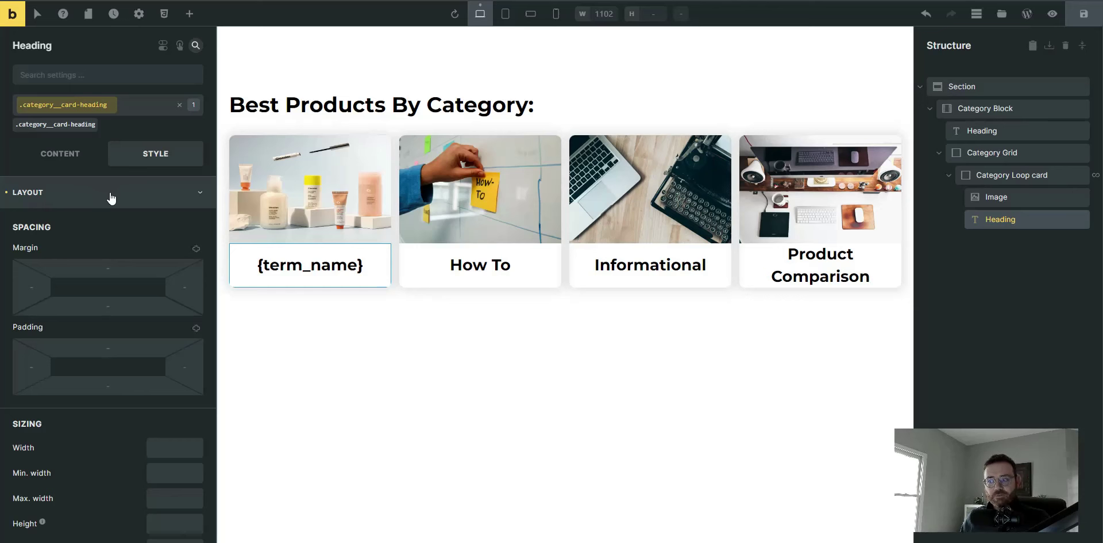
{"action": "scroll", "coordinate": [122, 220], "scroll_direction": "down", "scroll_amount": 10}
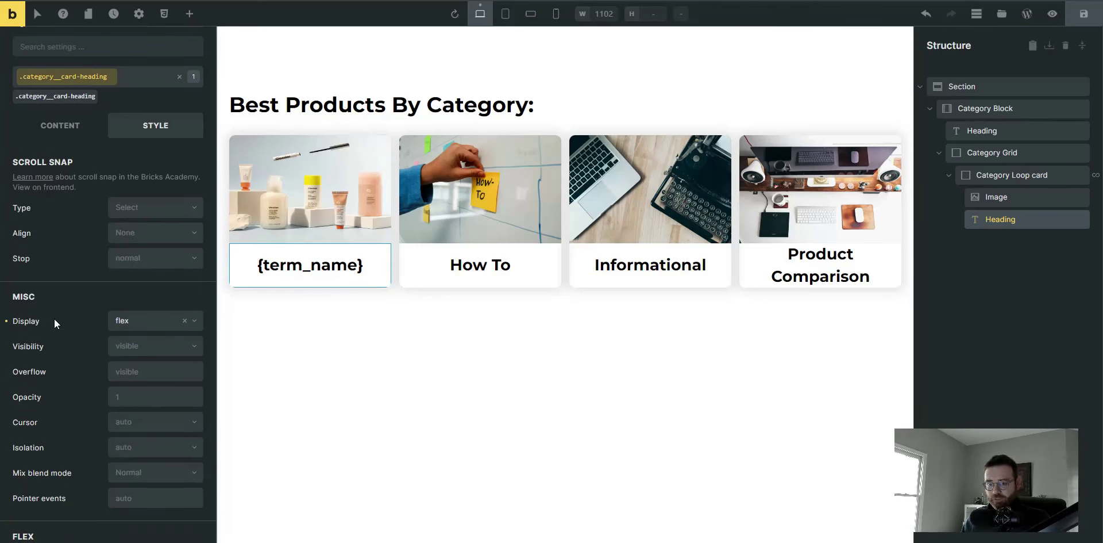
{"action": "scroll", "coordinate": [84, 319], "scroll_direction": "down", "scroll_amount": 5}
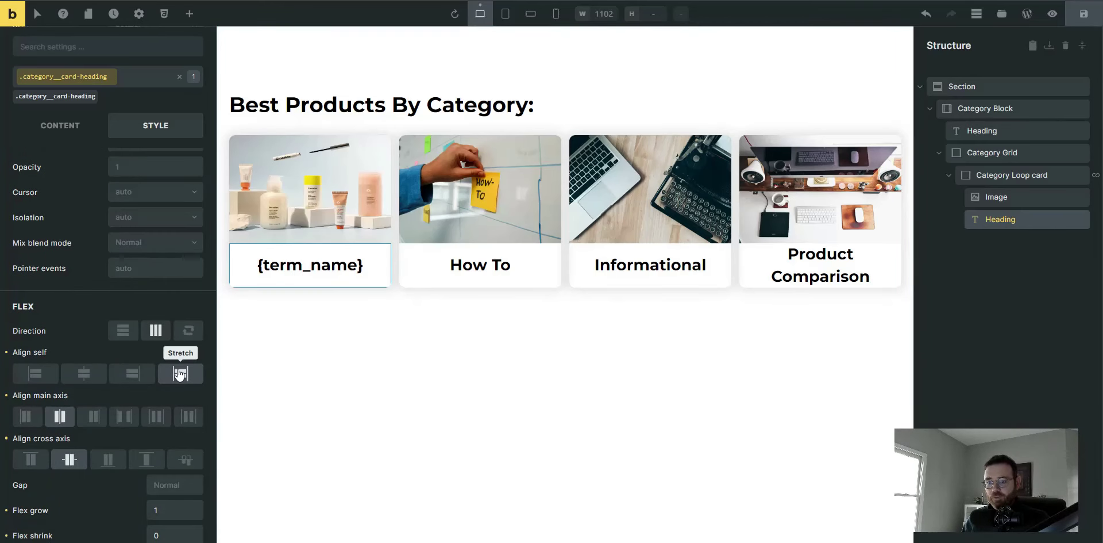
{"action": "left_click", "coordinate": [36, 375]}
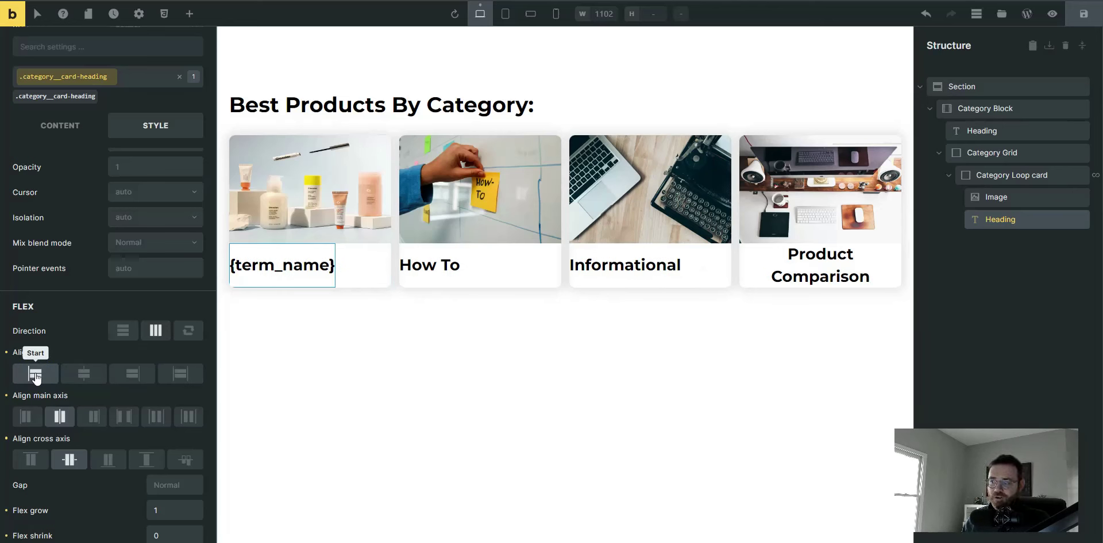
{"action": "left_click", "coordinate": [178, 374]}
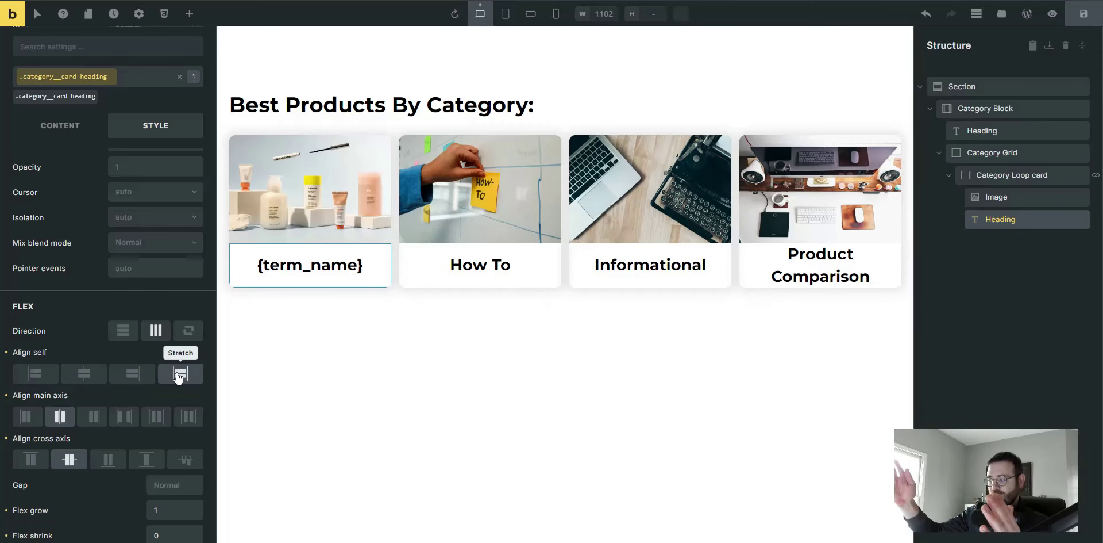
Compare flex grow 0 and 1 on the category__card-heading class, ending on 1, and save the template.
{"action": "scroll", "coordinate": [63, 362], "scroll_direction": "down", "scroll_amount": 1}
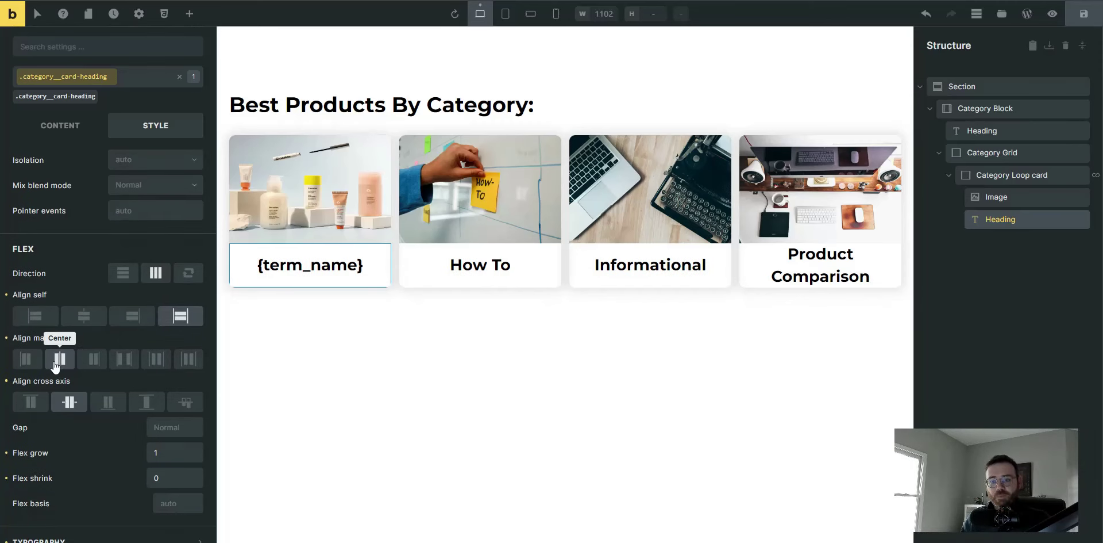
{"action": "scroll", "coordinate": [68, 373], "scroll_direction": "down", "scroll_amount": 1}
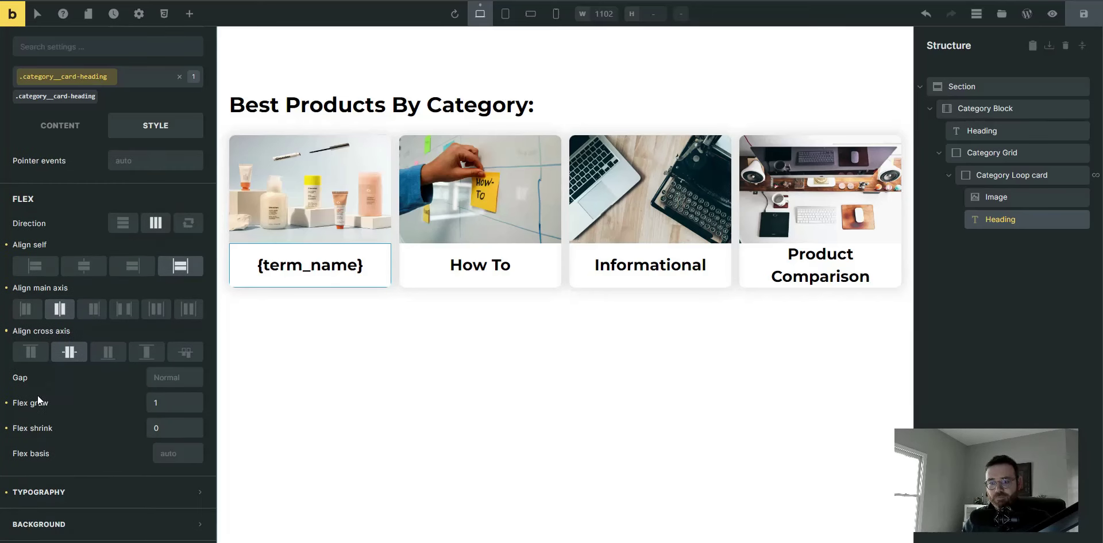
{"action": "left_click", "coordinate": [181, 395]}
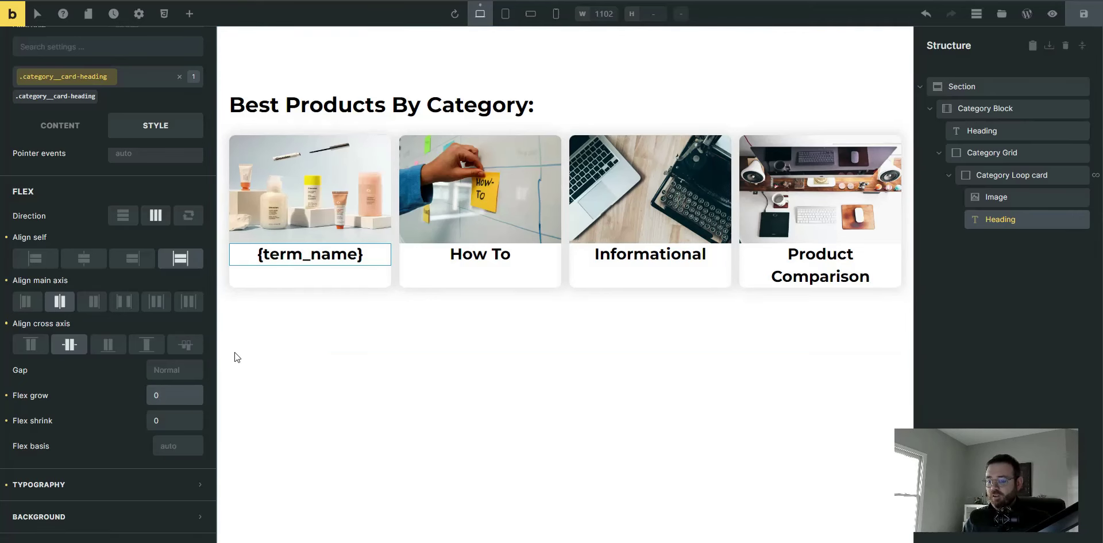
{"action": "type", "text": "1"}
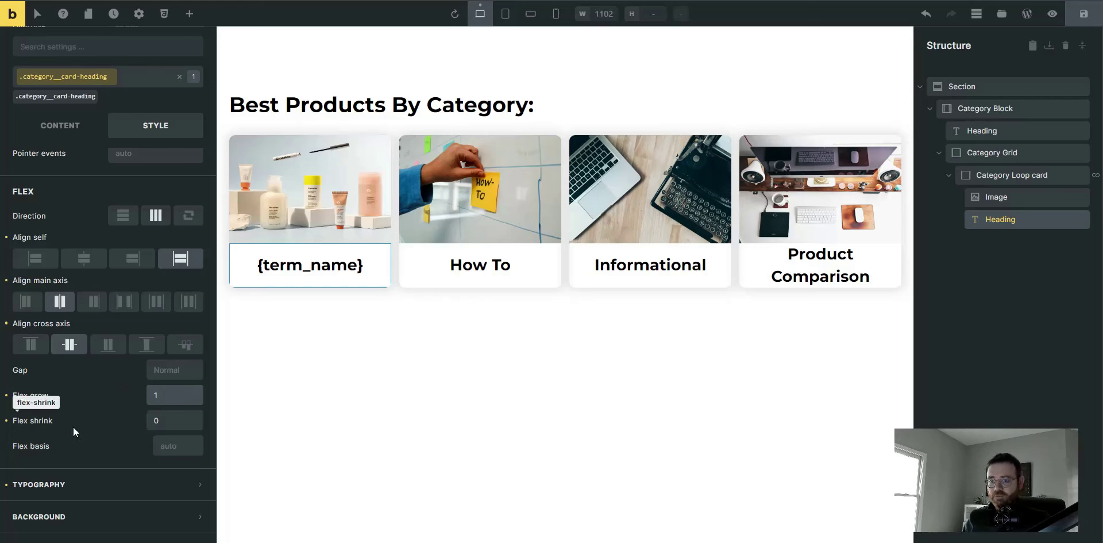
{"action": "left_click", "coordinate": [1084, 13]}
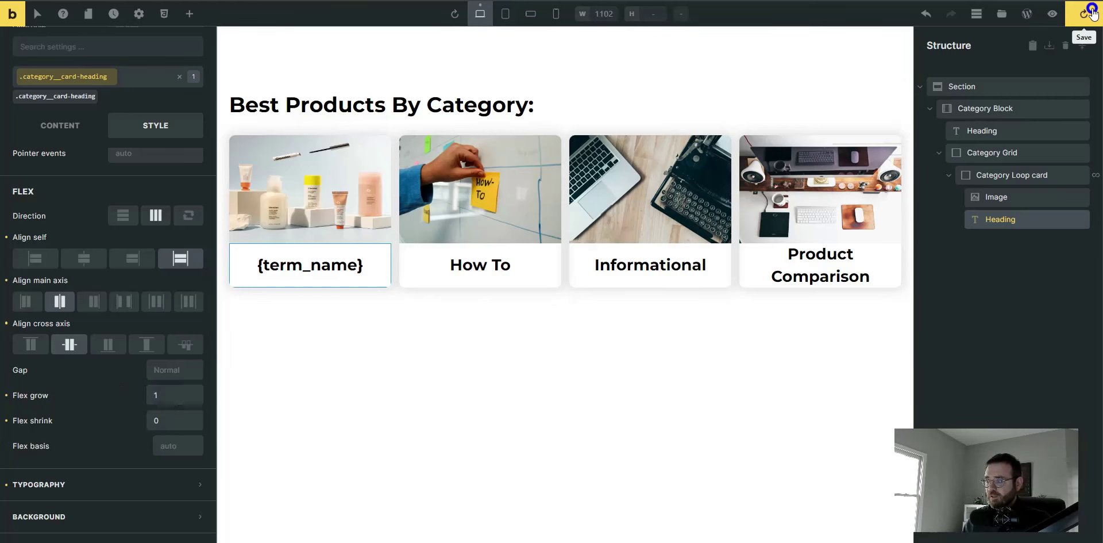
Compare left and center text alignment on the category__card-heading class, ending on center.
{"action": "scroll", "coordinate": [134, 215], "scroll_direction": "up", "scroll_amount": 5}
{"action": "scroll", "coordinate": [133, 216], "scroll_direction": "up", "scroll_amount": 5}
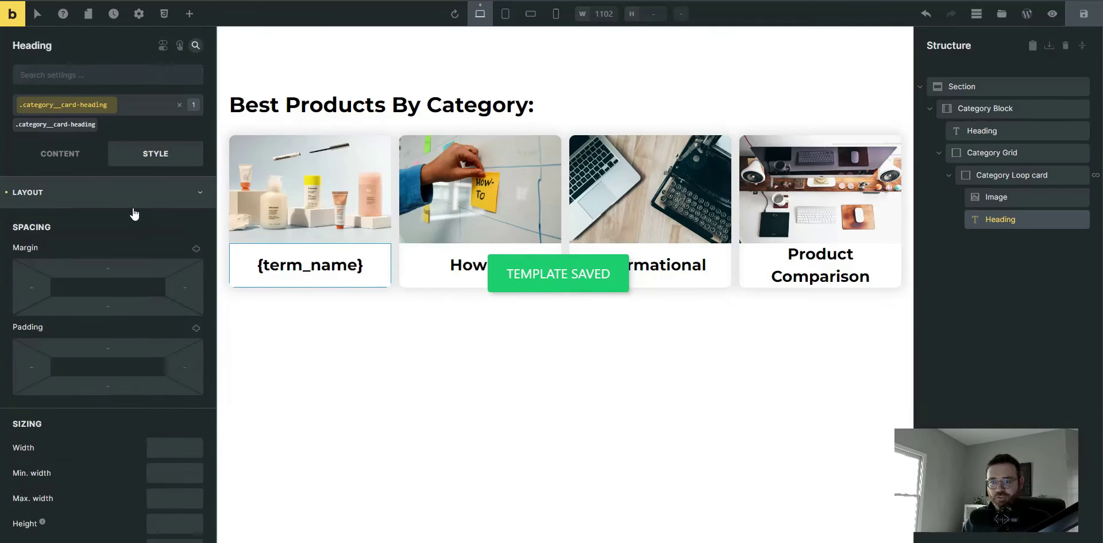
{"action": "left_click", "coordinate": [98, 193]}
{"action": "left_click", "coordinate": [26, 226]}
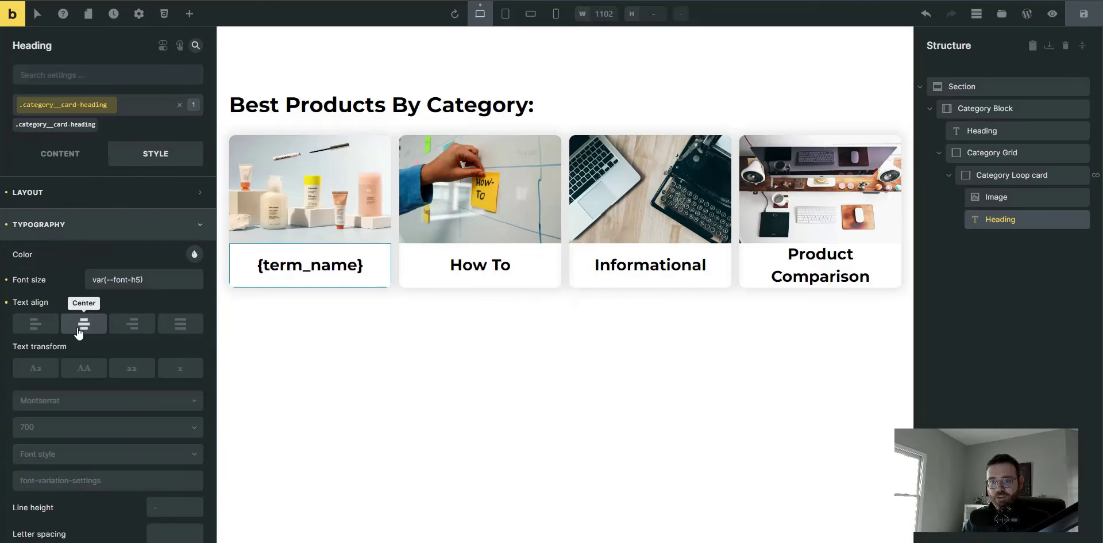
{"action": "left_click", "coordinate": [31, 329]}
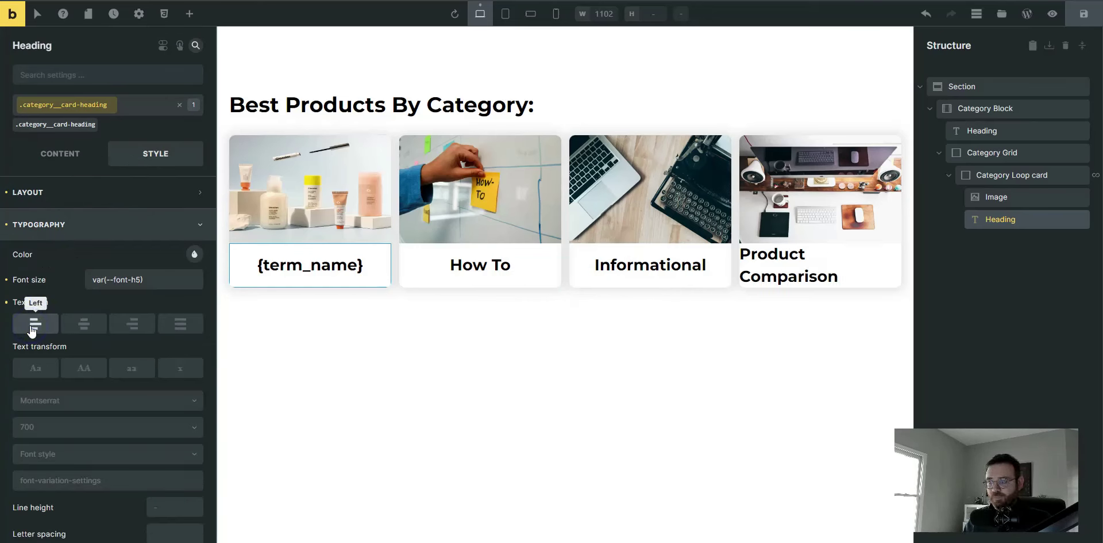
{"action": "left_click", "coordinate": [74, 330]}
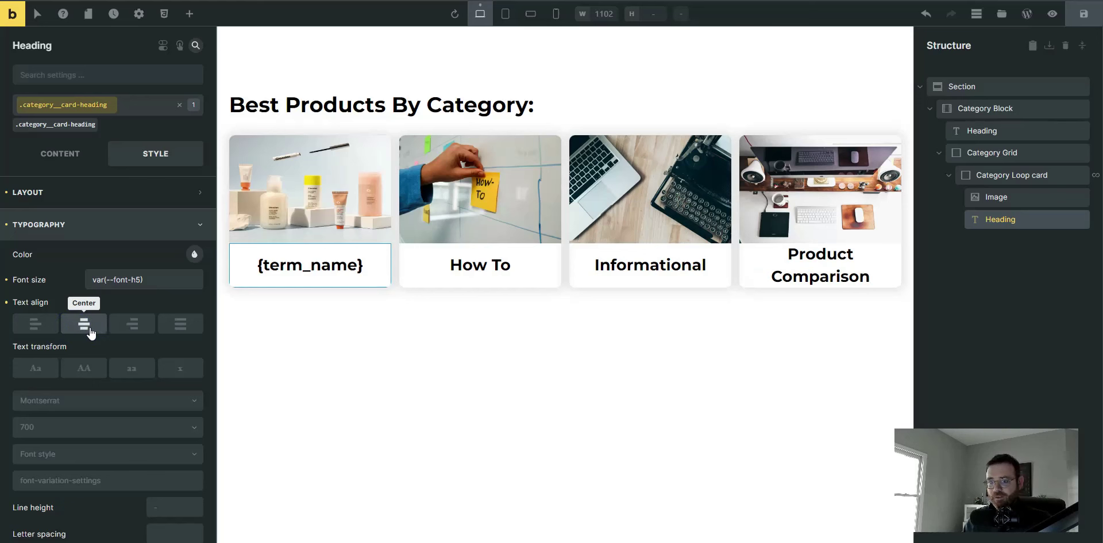
Compare right and center text alignment on the category__card-heading class, ending on center, and save the template.
{"action": "left_click", "coordinate": [127, 326]}
{"action": "left_click", "coordinate": [85, 325]}
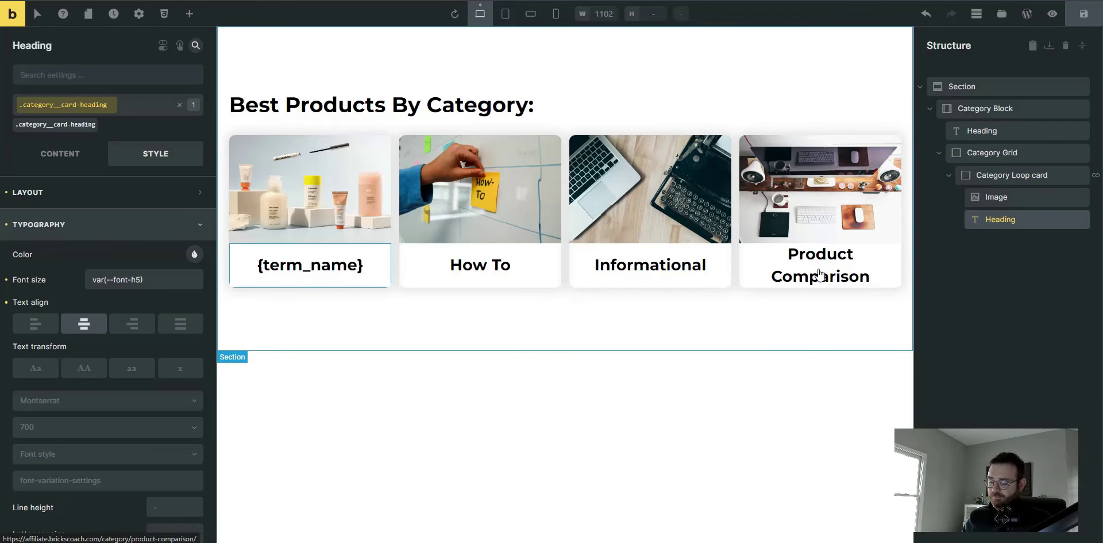
{"action": "left_click", "coordinate": [101, 234]}
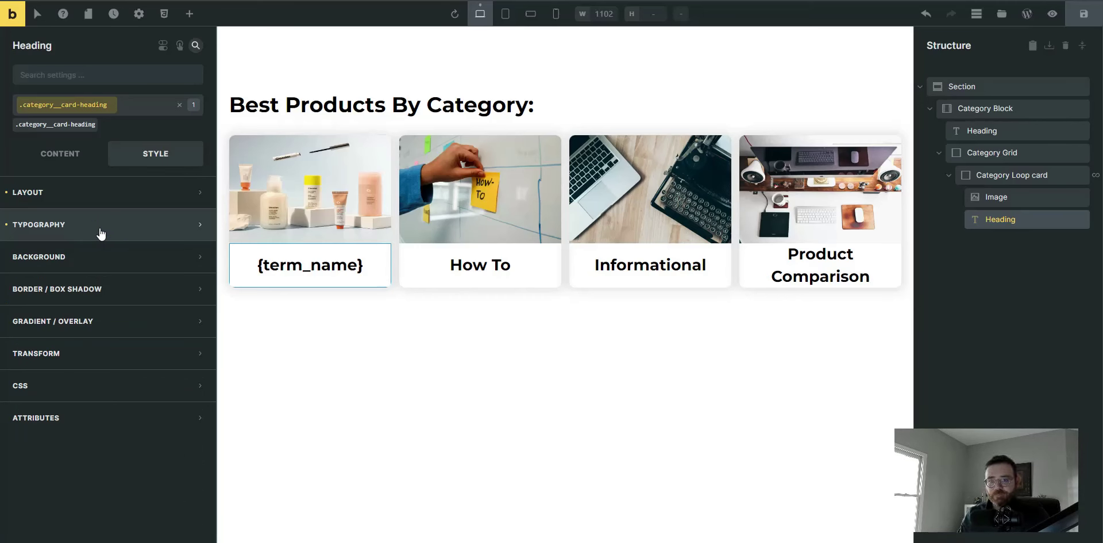
{"action": "left_click", "coordinate": [1084, 14]}
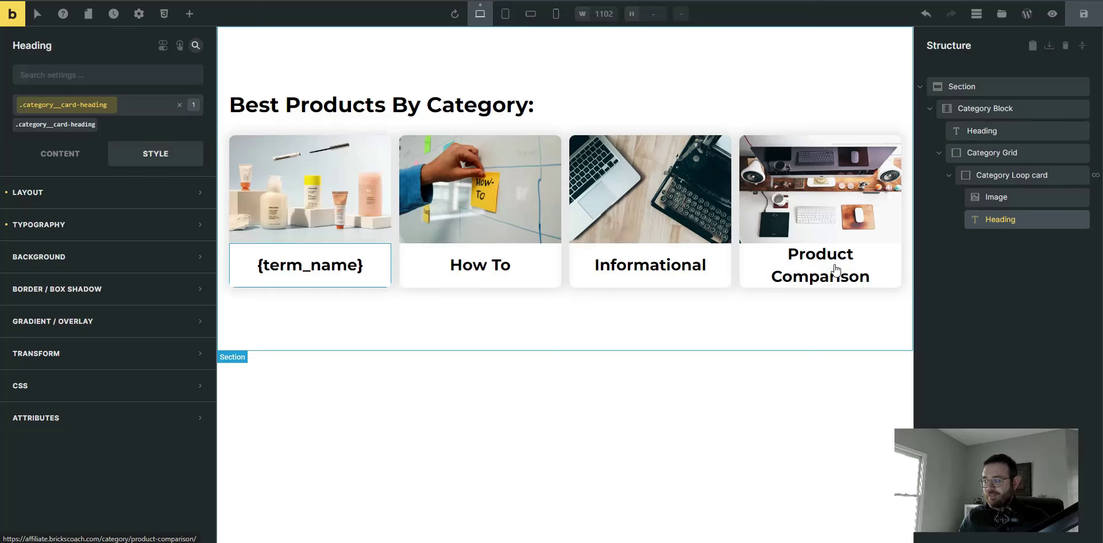
Set the category__card-heading class's padding to var(--space-xs) on all four sides and save the template.
{"action": "left_click", "coordinate": [80, 193]}
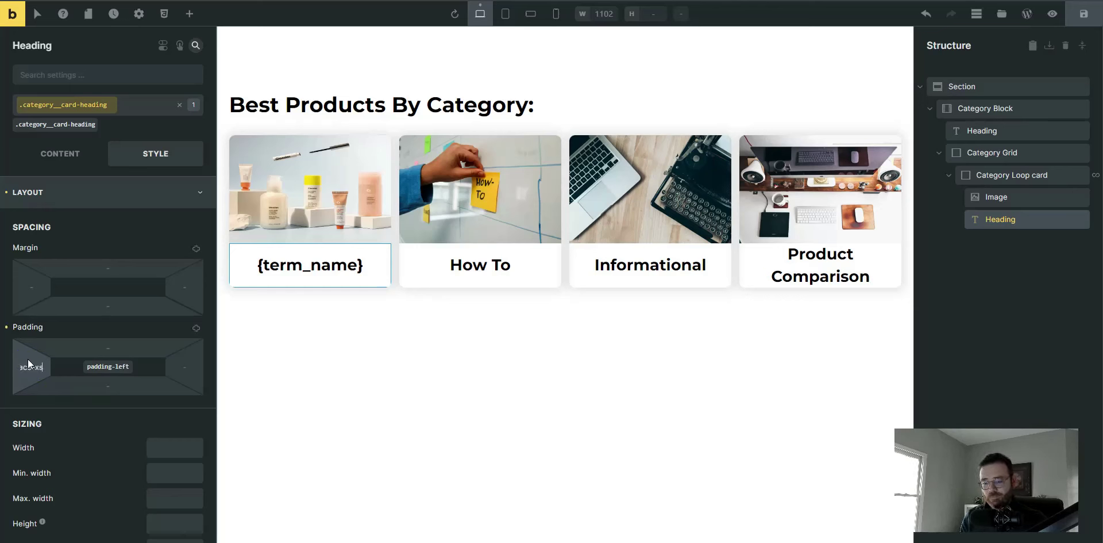
{"action": "type", "text": ")"}
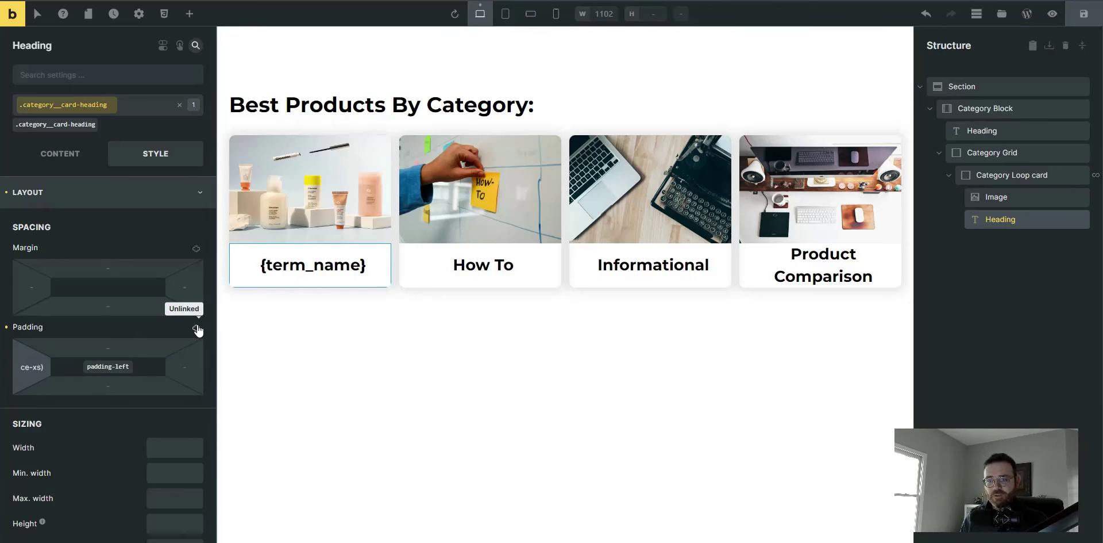
{"action": "left_click", "coordinate": [197, 329]}
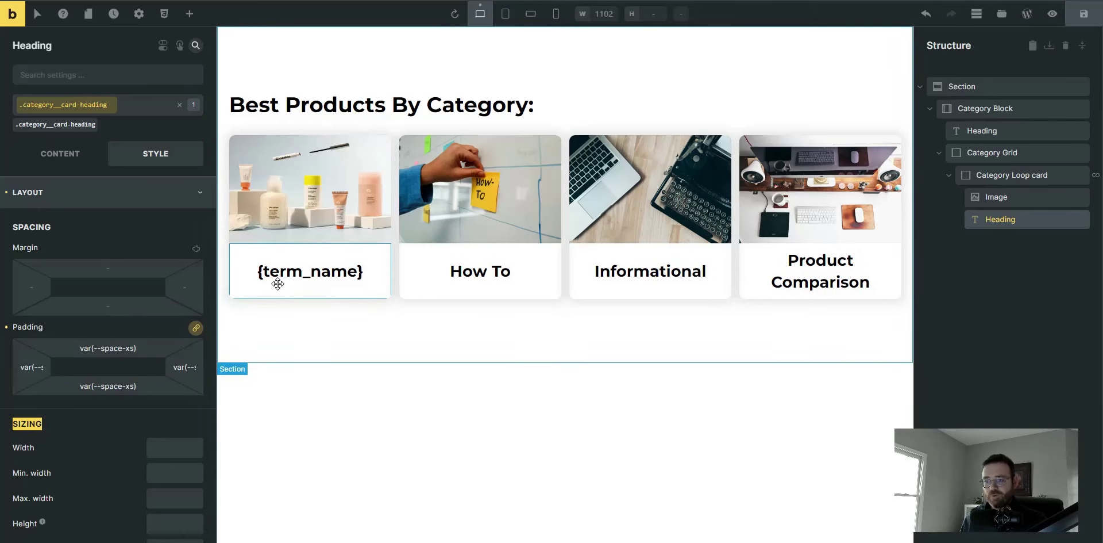
{"action": "left_click", "coordinate": [1094, 16]}
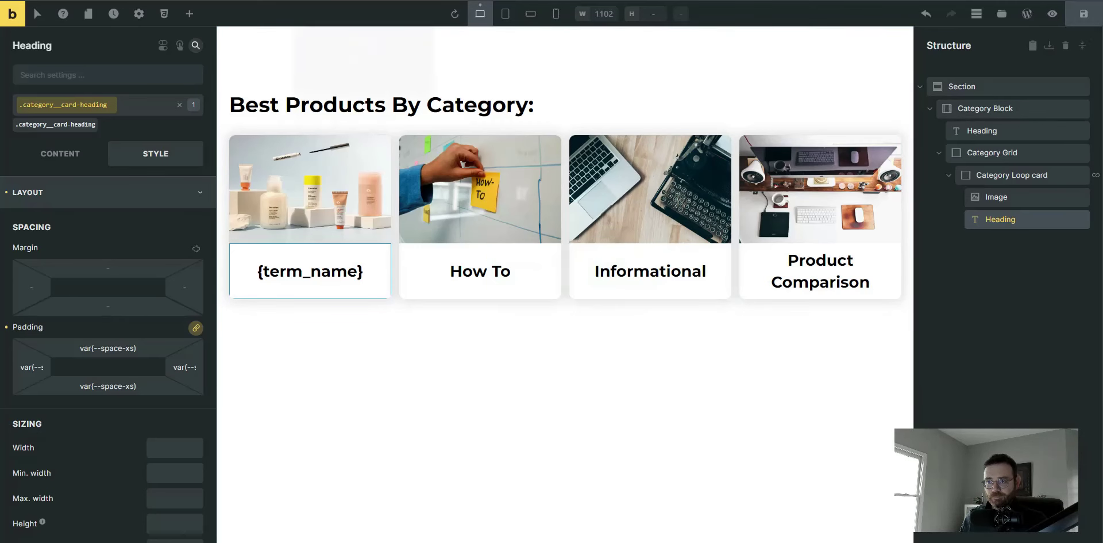
Reload the category template's front-end page and compare its cards with the Layout #1 Sidebar Right page.
{"action": "key", "text": "ctrl+Tab"}
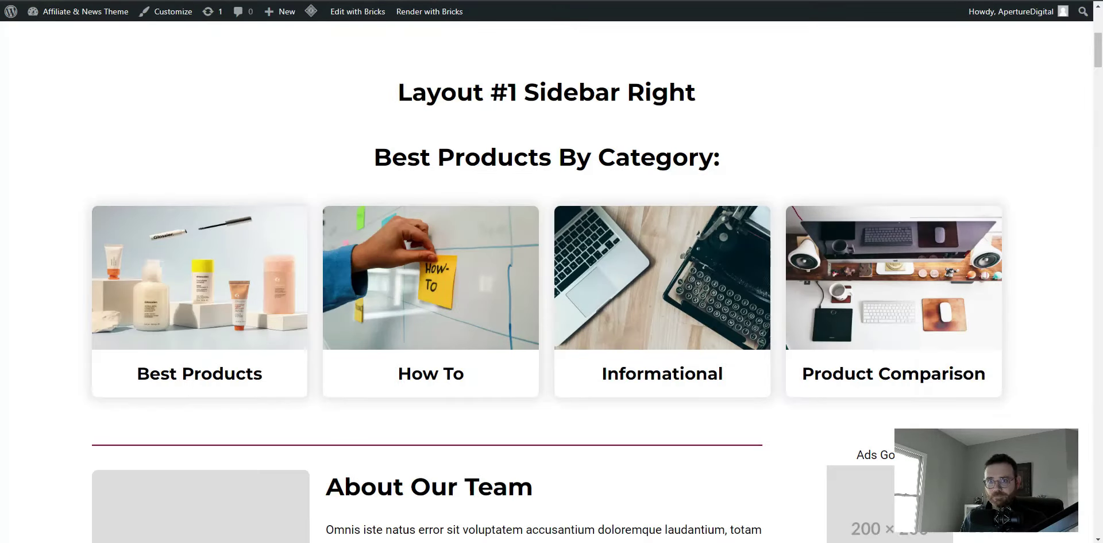
{"action": "key", "text": "ctrl+shift+Tab"}
{"action": "key", "text": "ctrl+Tab"}
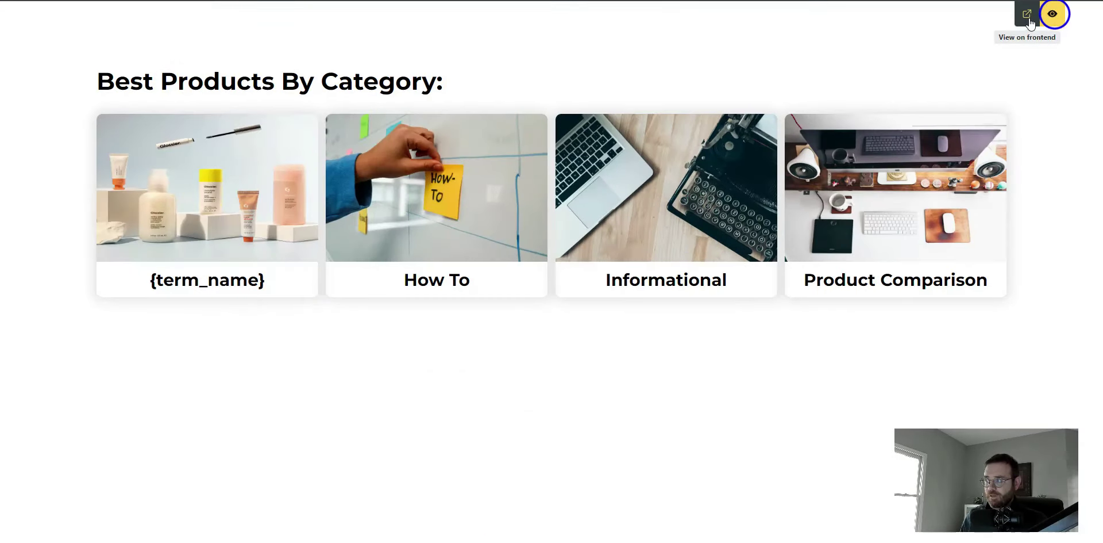
{"action": "mouse_move", "coordinate": [1030, 23]}
{"action": "key", "text": "F5"}
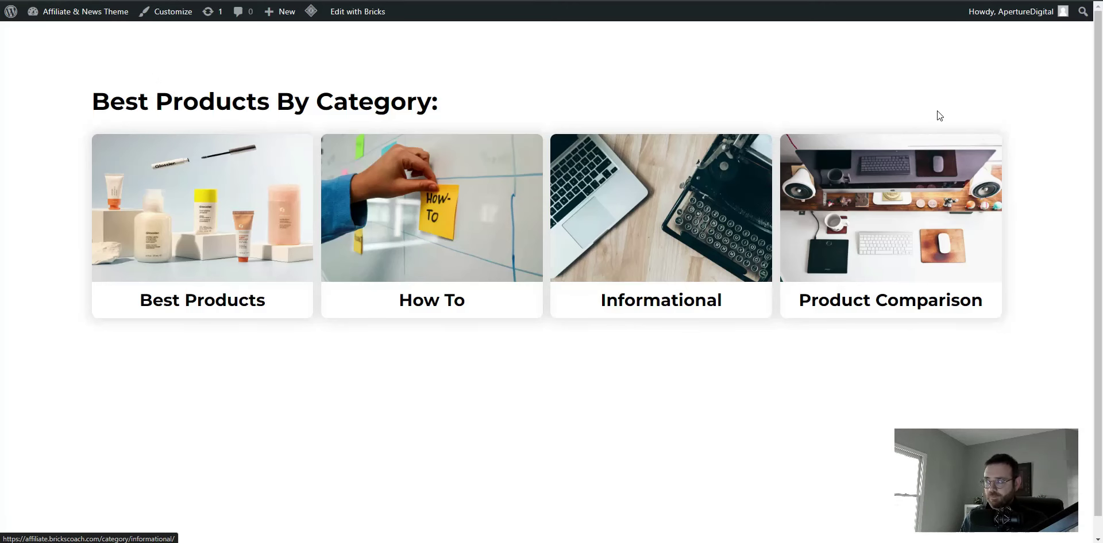
Check the category grid on the front end at responsive widths of 1243, 969 and 429 px, and return to the template editor.
{"action": "right_click", "coordinate": [957, 72]}
{"action": "left_click", "coordinate": [834, 327]}
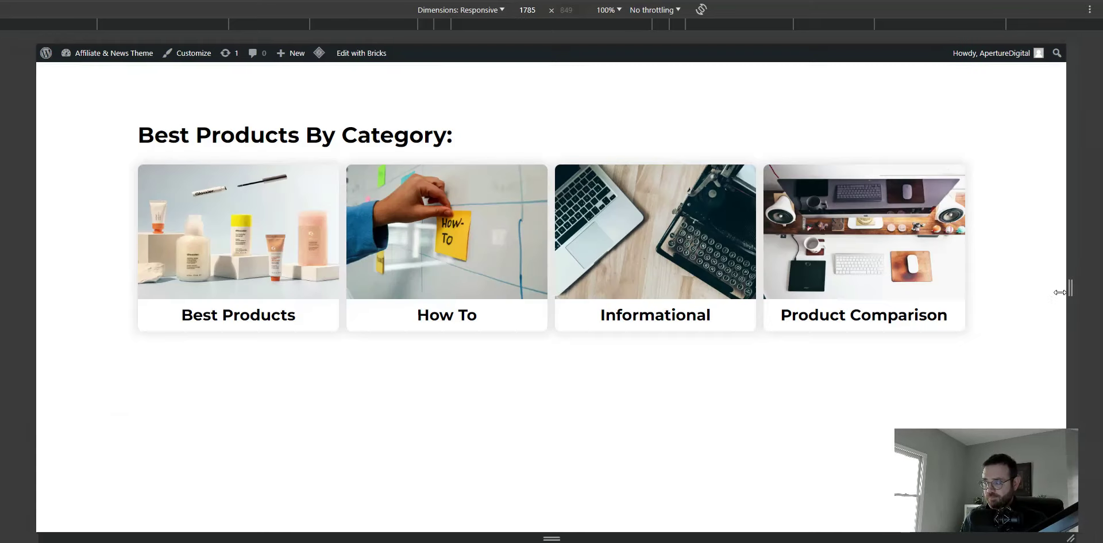
{"action": "left_click_drag", "start_coordinate": [1060, 292], "coordinate": [913, 285]}
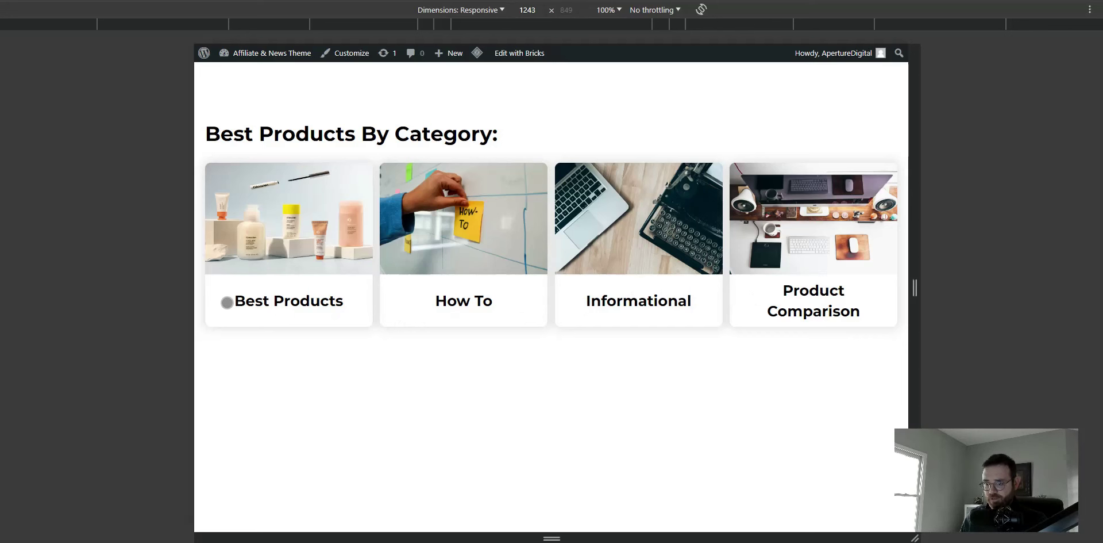
{"action": "left_click_drag", "start_coordinate": [914, 286], "coordinate": [834, 286]}
{"action": "scroll", "coordinate": [551, 288], "scroll_direction": "down", "scroll_amount": 2}
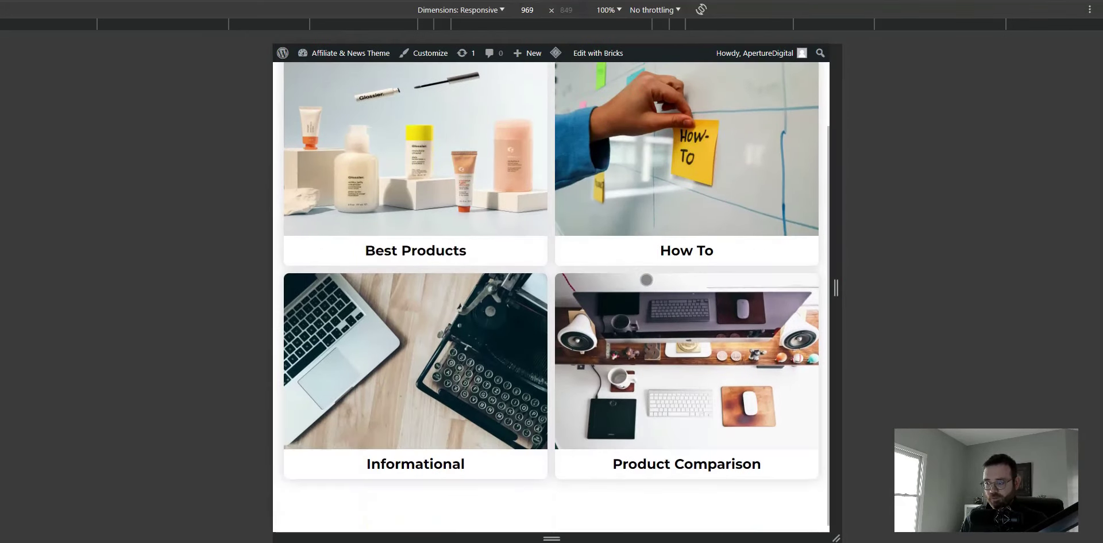
{"action": "scroll", "coordinate": [646, 280], "scroll_direction": "up", "scroll_amount": 2}
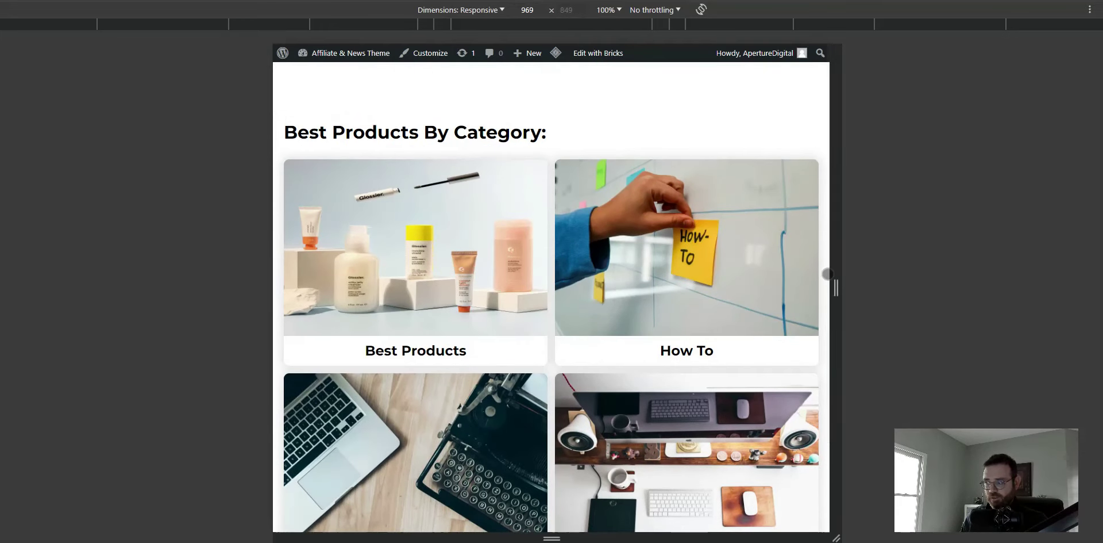
{"action": "left_click_drag", "start_coordinate": [835, 281], "coordinate": [681, 287]}
{"action": "scroll", "coordinate": [632, 287], "scroll_direction": "down", "scroll_amount": 5}
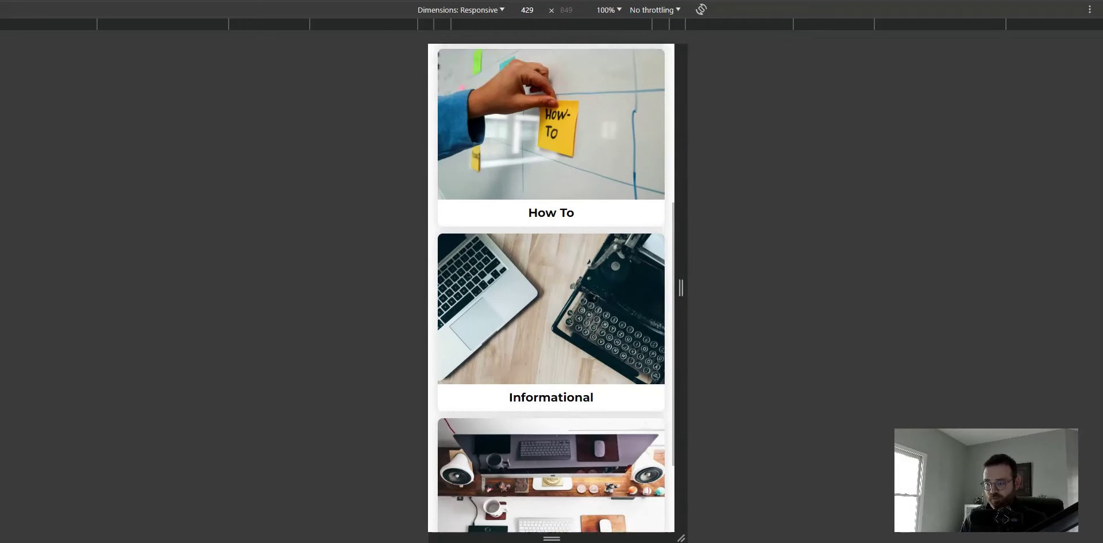
{"action": "scroll", "coordinate": [661, 293], "scroll_direction": "down", "scroll_amount": 2}
{"action": "scroll", "coordinate": [662, 288], "scroll_direction": "up", "scroll_amount": 7}
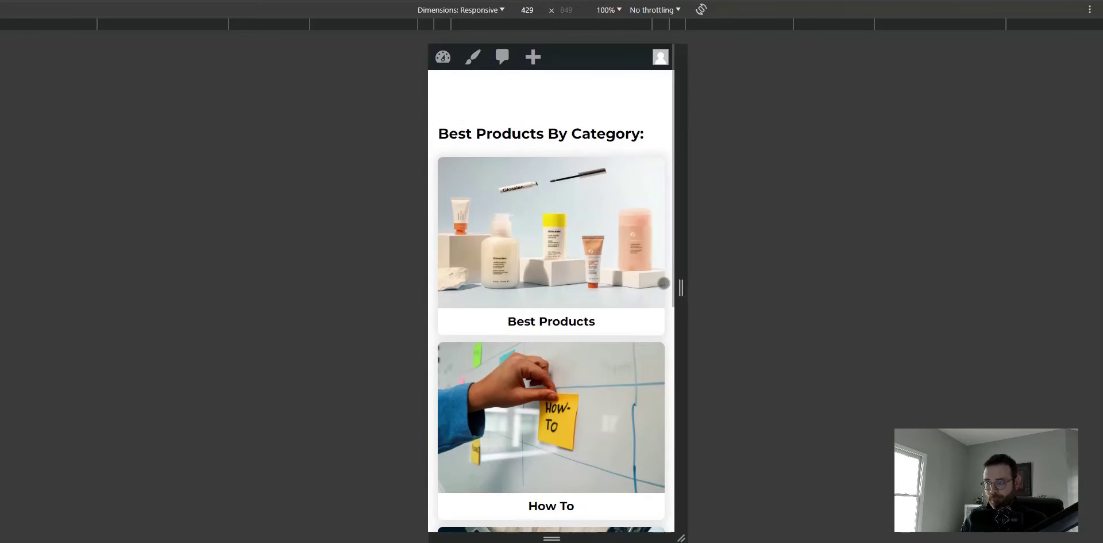
{"action": "left_click_drag", "start_coordinate": [681, 287], "coordinate": [1050, 219]}
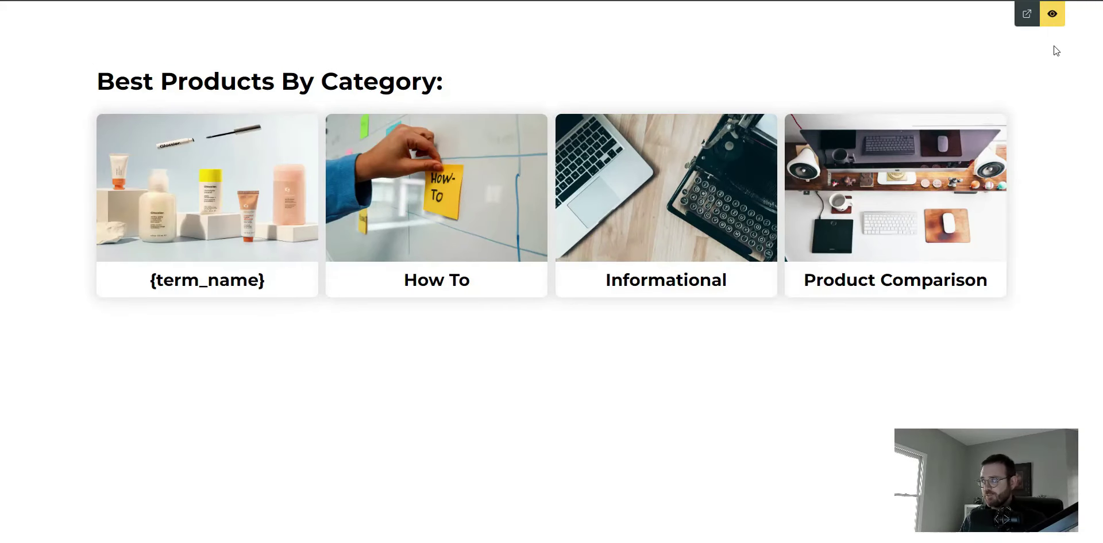
{"action": "left_click", "coordinate": [1054, 14]}
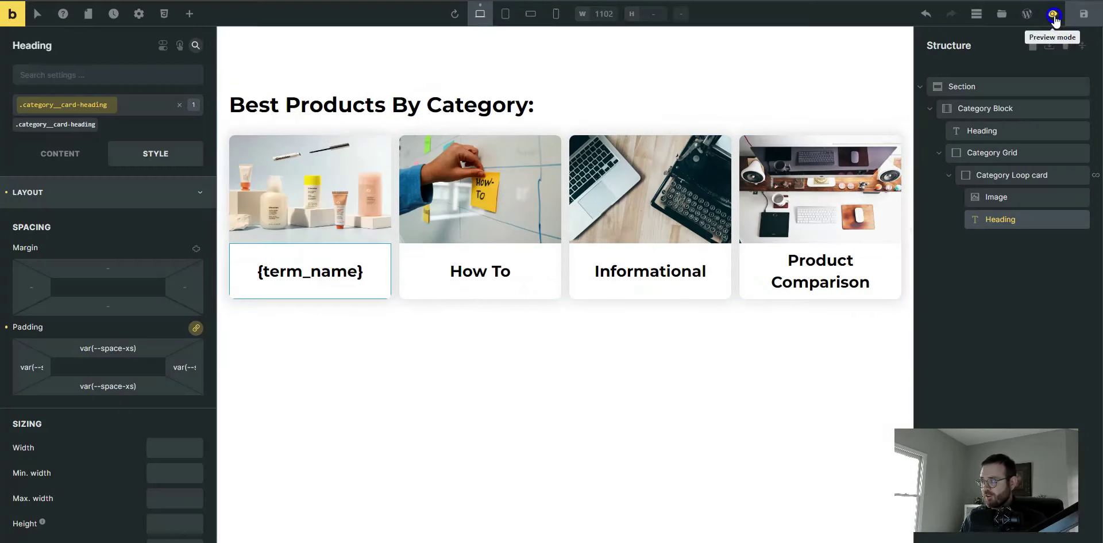
Review the Category Loop card's query loop settings, including its type, taxonomies and ordering options.
{"action": "left_click", "coordinate": [1089, 175]}
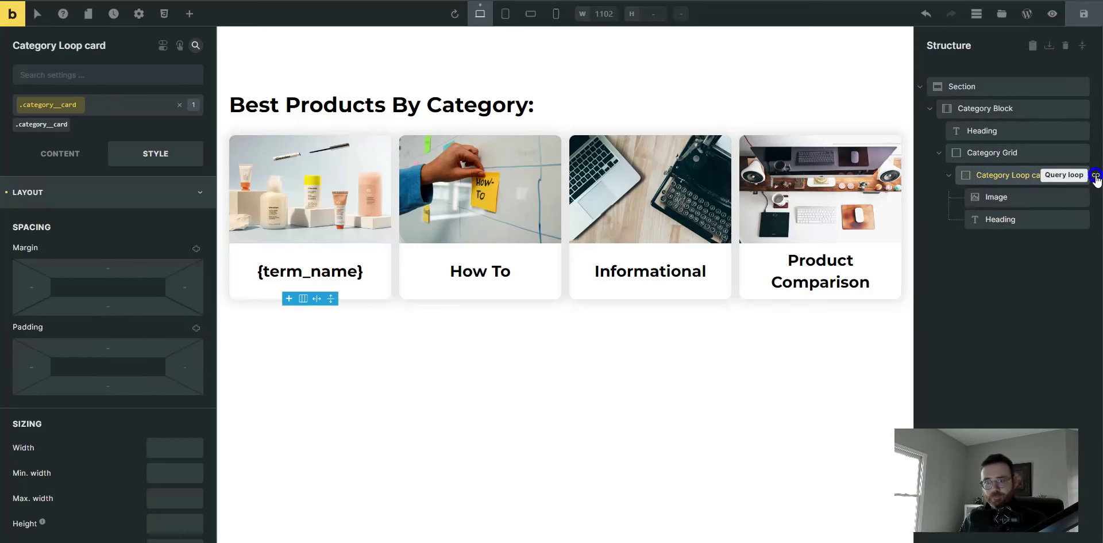
{"action": "left_click", "coordinate": [53, 160]}
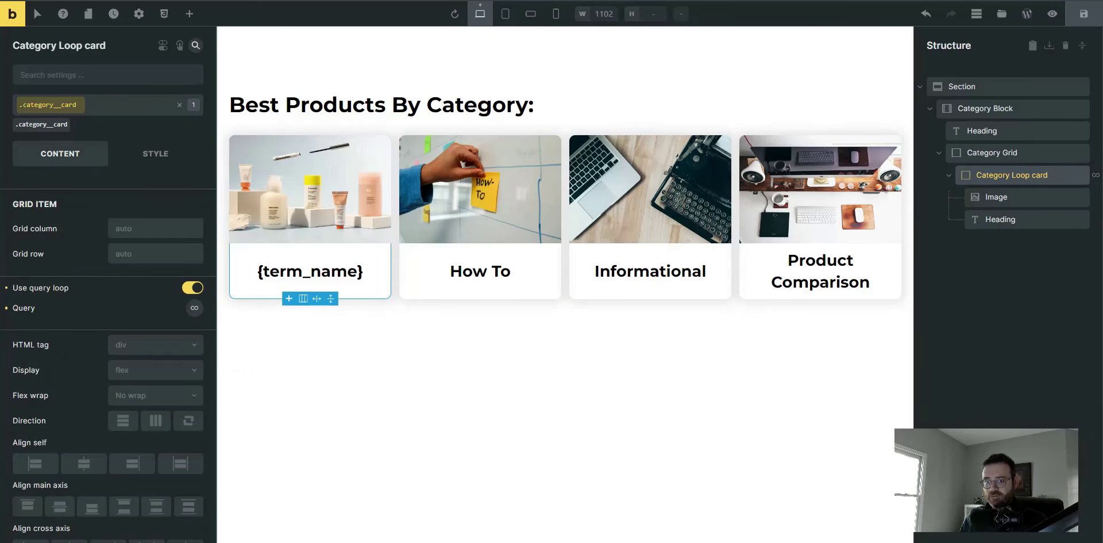
{"action": "left_click", "coordinate": [196, 308]}
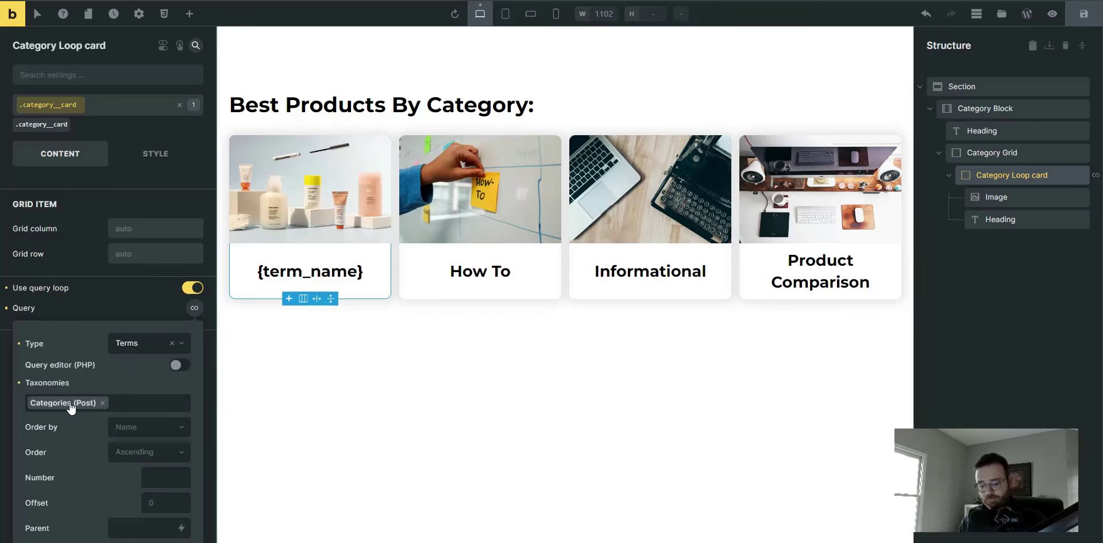
{"action": "key", "text": "ctrl+plus"}
{"action": "key", "text": "ctrl+plus"}
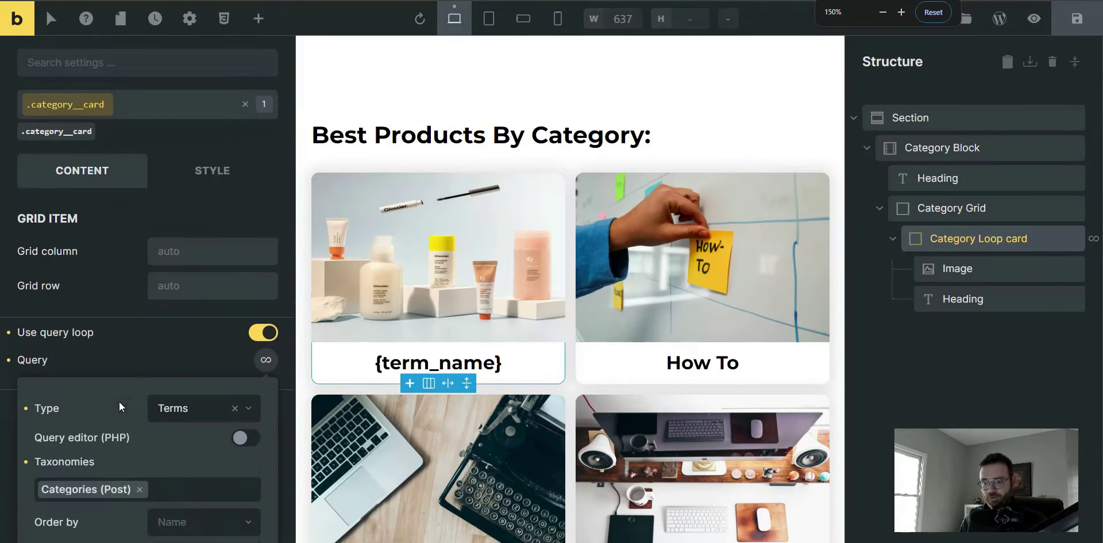
{"action": "scroll", "coordinate": [120, 406], "scroll_direction": "down", "scroll_amount": 2}
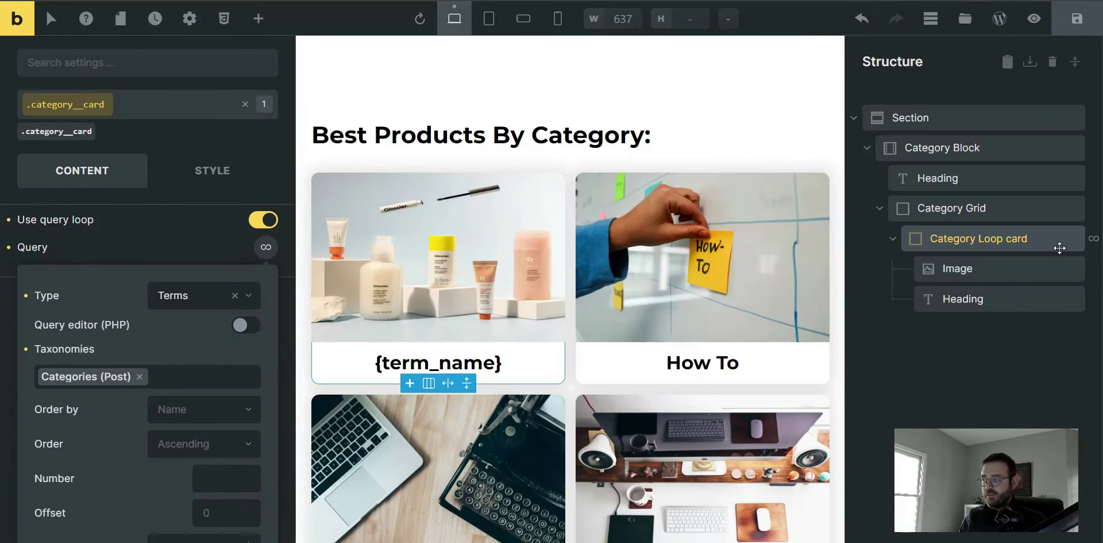
Select the card Image element and highlight its {term_description} dynamic data source.
{"action": "left_click", "coordinate": [986, 267]}
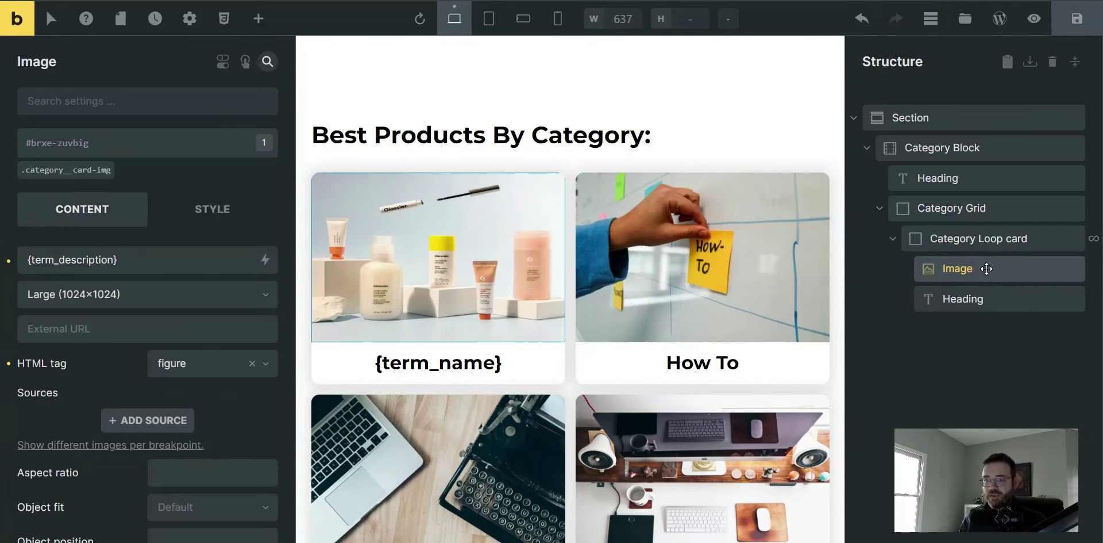
{"action": "left_click", "coordinate": [100, 266]}
{"action": "key", "text": "ctrl+a"}
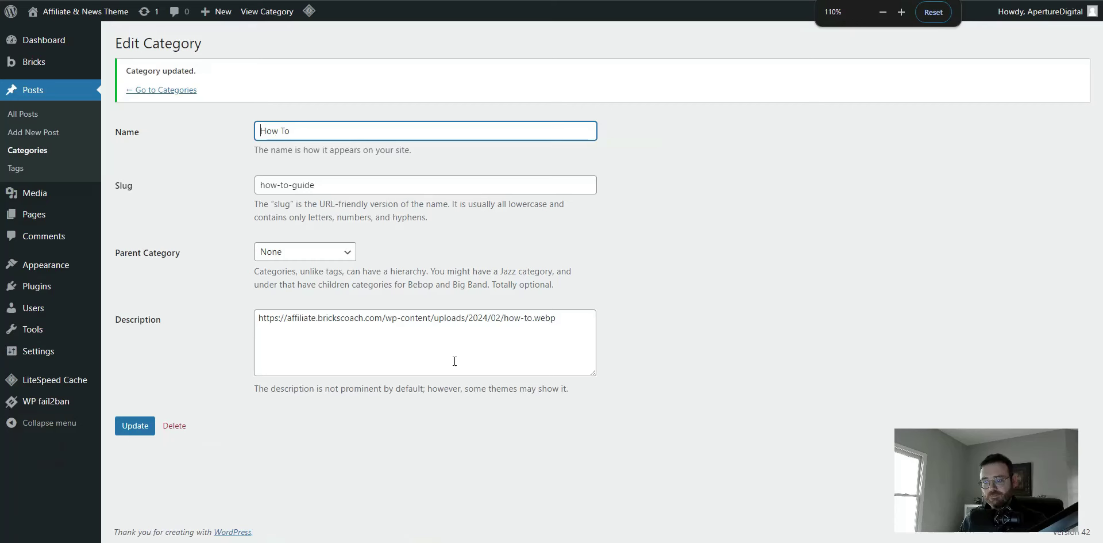
Examine the image URL in the How To category's description and the relative path in Product Comparison's description in WordPress.
{"action": "left_click_drag", "start_coordinate": [758, 435], "coordinate": [352, 444]}
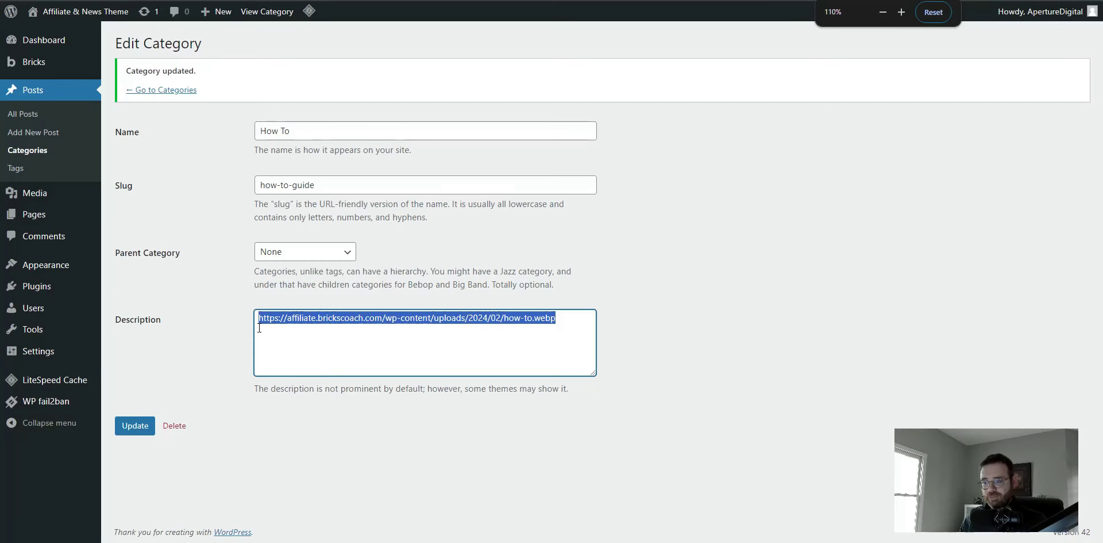
{"action": "left_click", "coordinate": [27, 150]}
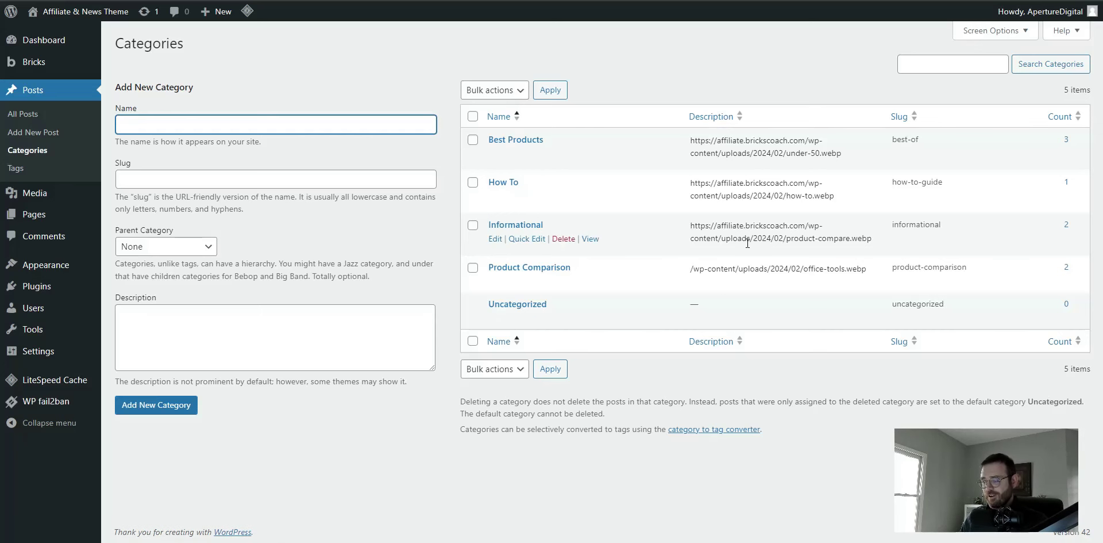
{"action": "left_click_drag", "start_coordinate": [866, 269], "coordinate": [690, 278]}
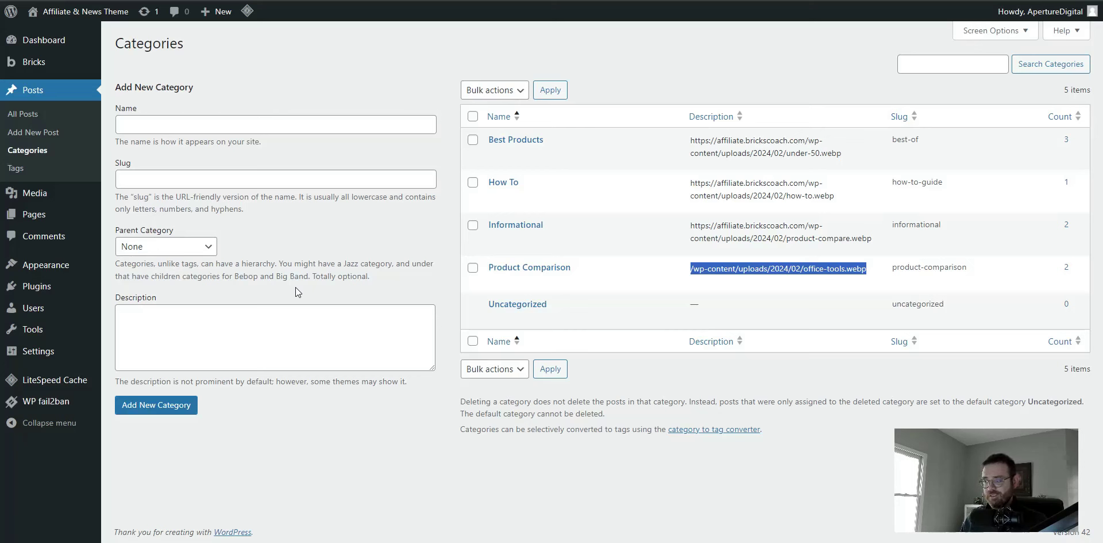
{"action": "left_click", "coordinate": [37, 153]}
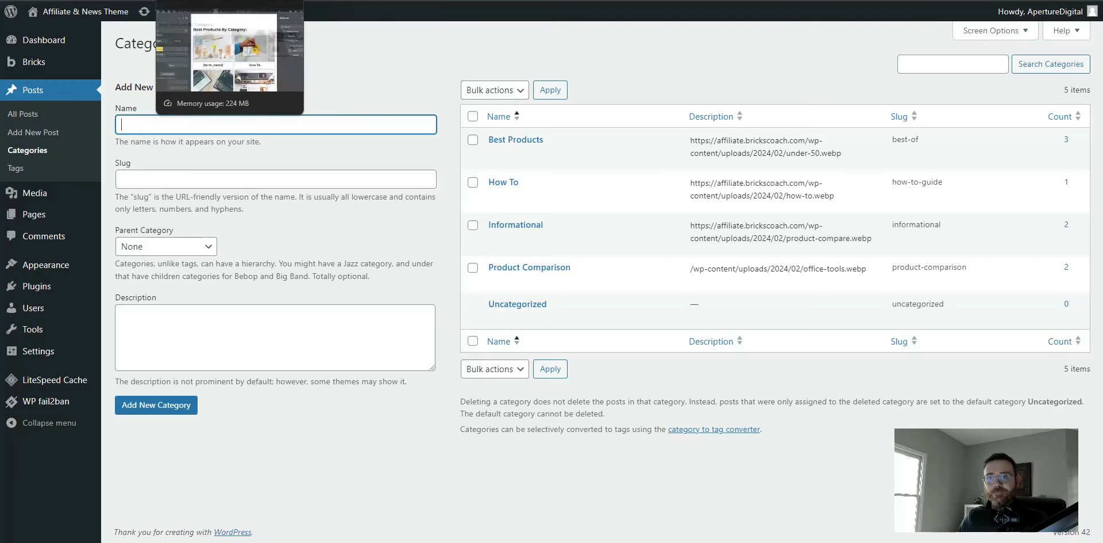
Return to the template editor, review the card Heading's {term_name} text and {term_url} link, and save the template.
{"action": "left_click", "coordinate": [218, 0]}
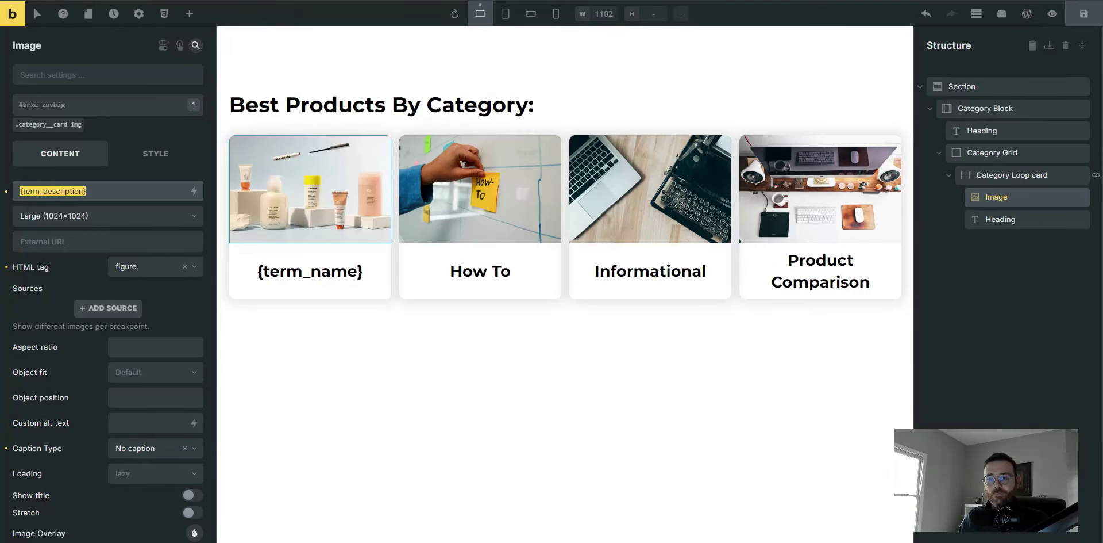
{"action": "left_click", "coordinate": [1000, 218]}
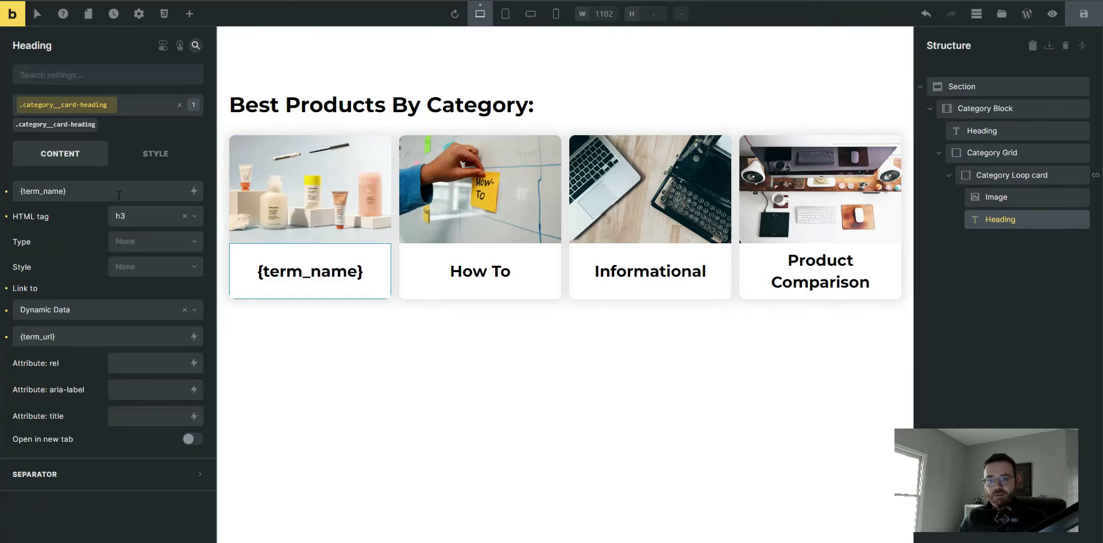
{"action": "left_click_drag", "start_coordinate": [105, 192], "coordinate": [15, 195]}
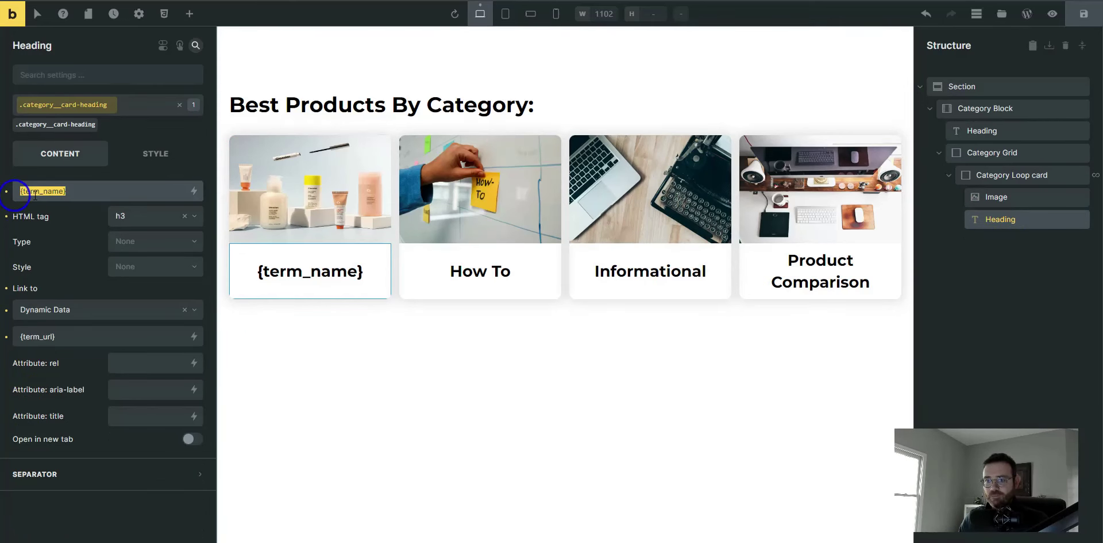
{"action": "key", "text": "ctrl+plus"}
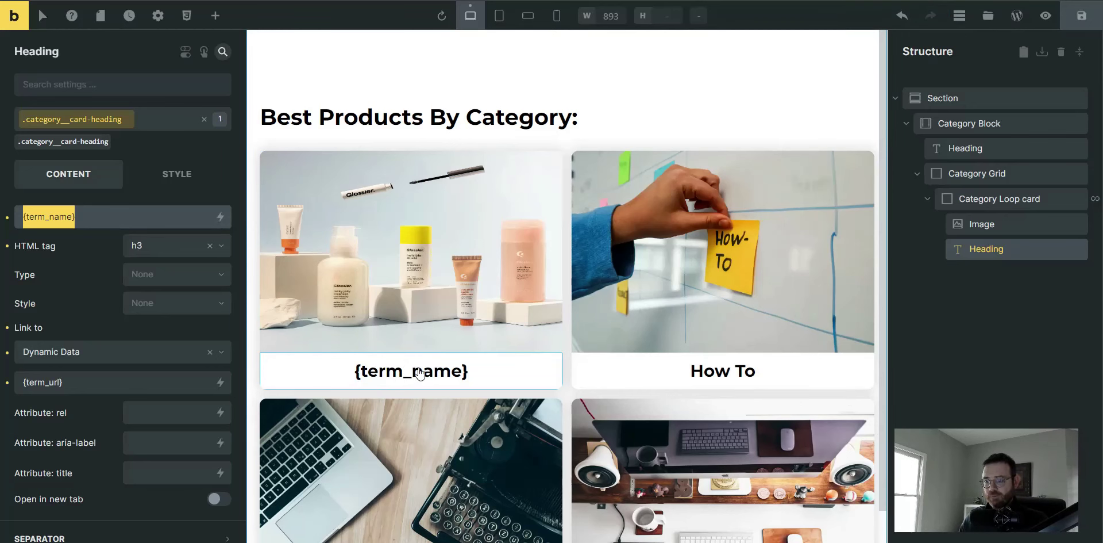
{"action": "scroll", "coordinate": [442, 372], "scroll_direction": "down", "scroll_amount": 1}
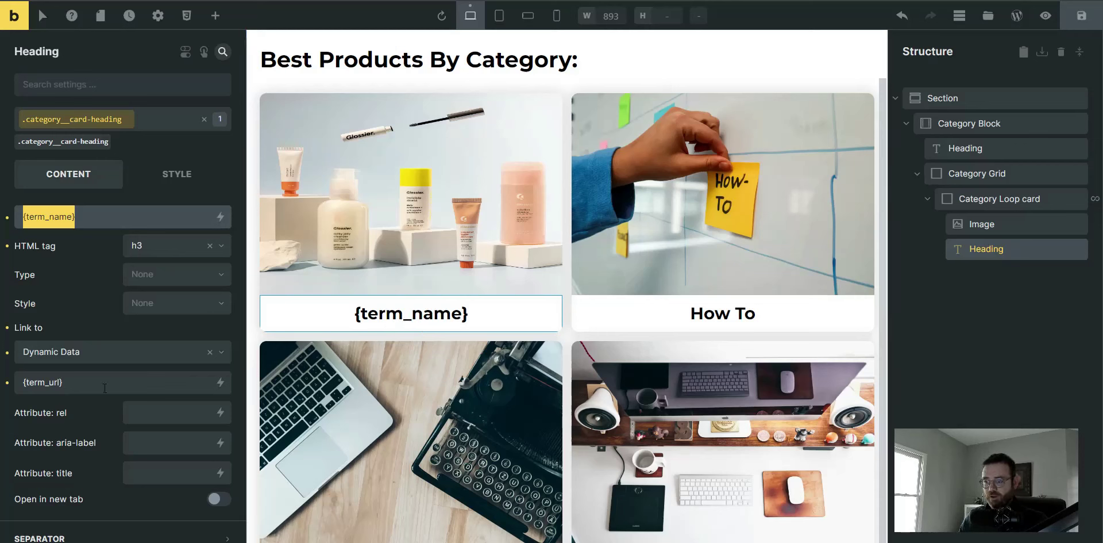
{"action": "left_click", "coordinate": [1082, 15]}
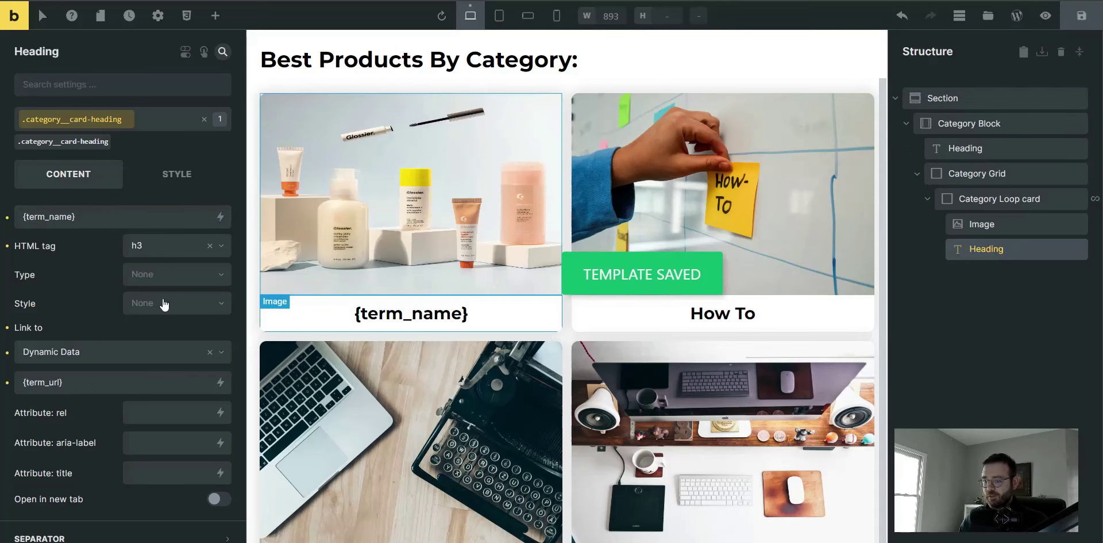
Set the category__wrap class's cross-axis alignment to center on the Category Block and save the template.
{"action": "key", "text": "ctrl+minus"}
{"action": "key", "text": "ctrl+minus"}
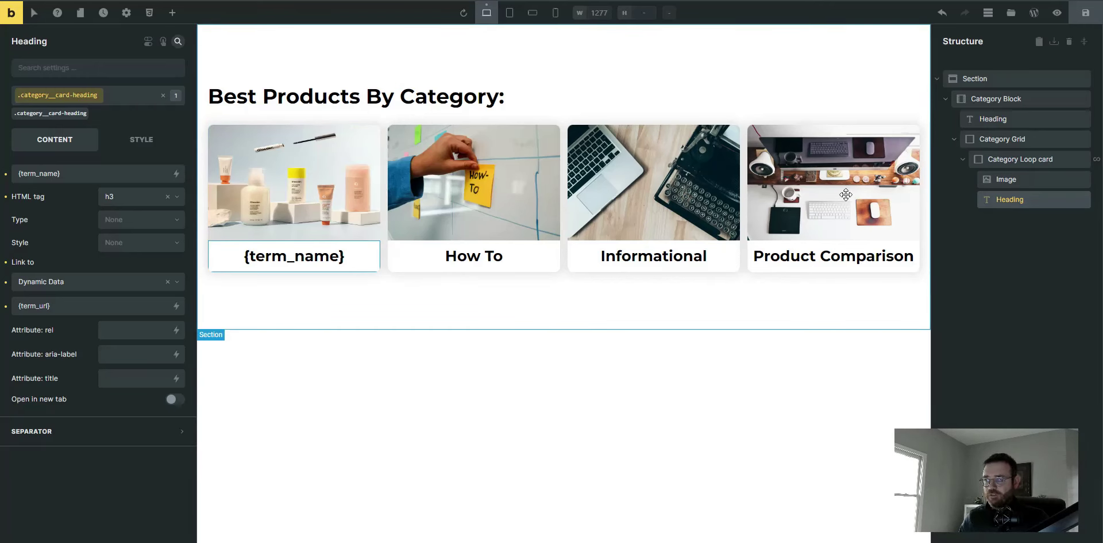
{"action": "left_click", "coordinate": [1001, 97]}
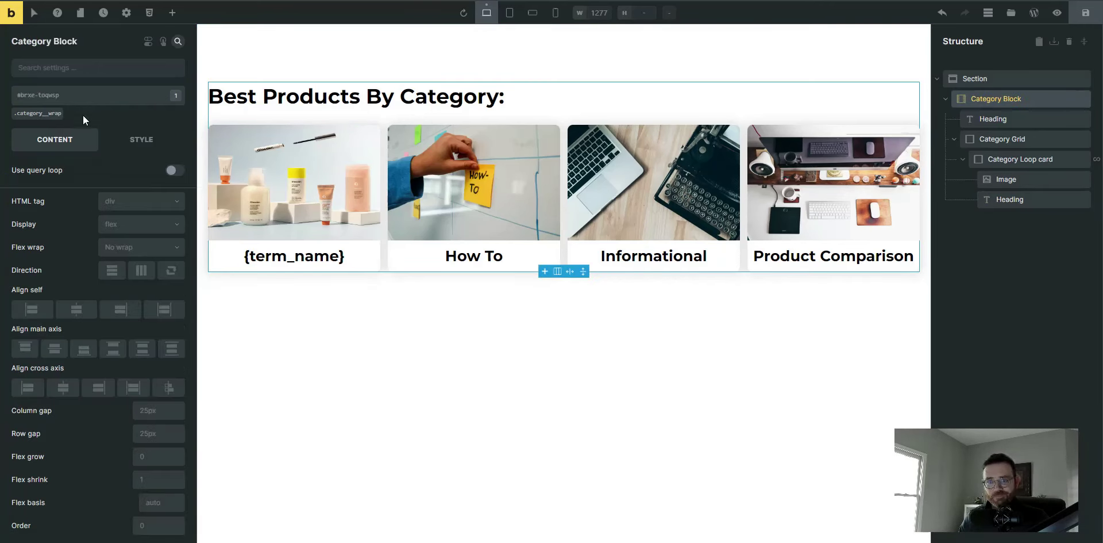
{"action": "left_click", "coordinate": [35, 113]}
{"action": "left_click", "coordinate": [64, 388]}
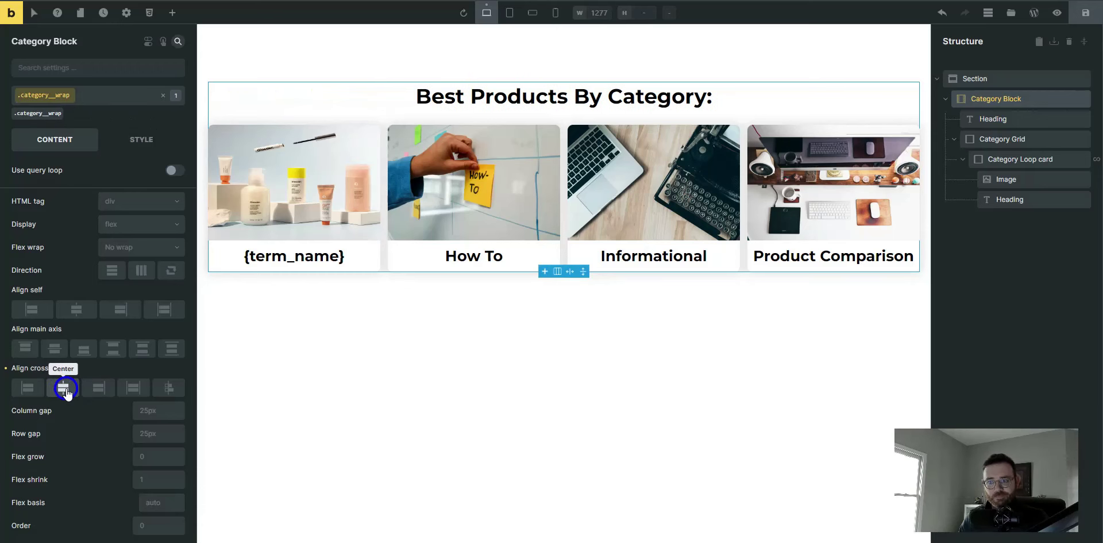
{"action": "left_click", "coordinate": [1076, 19]}
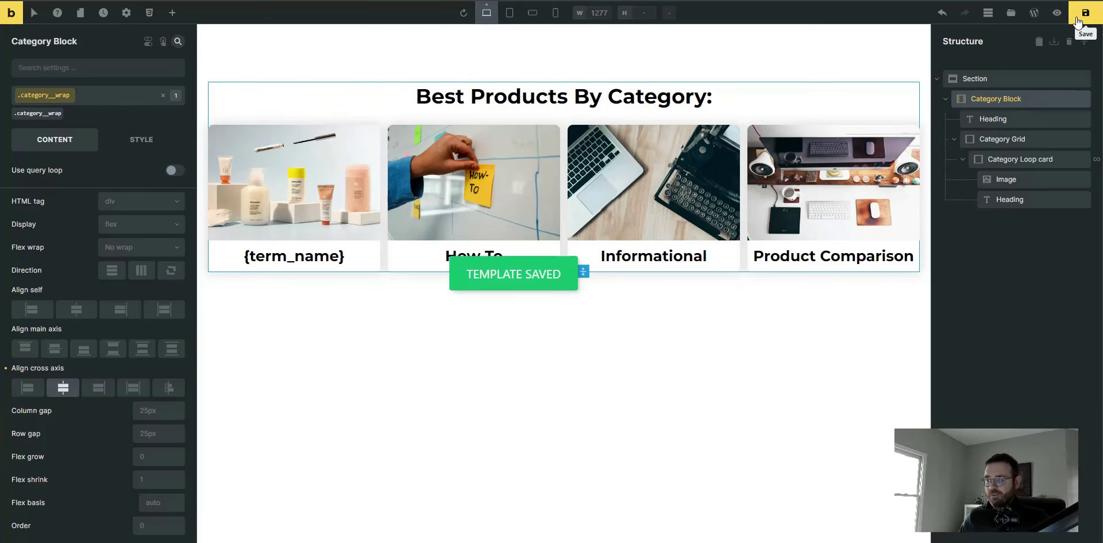